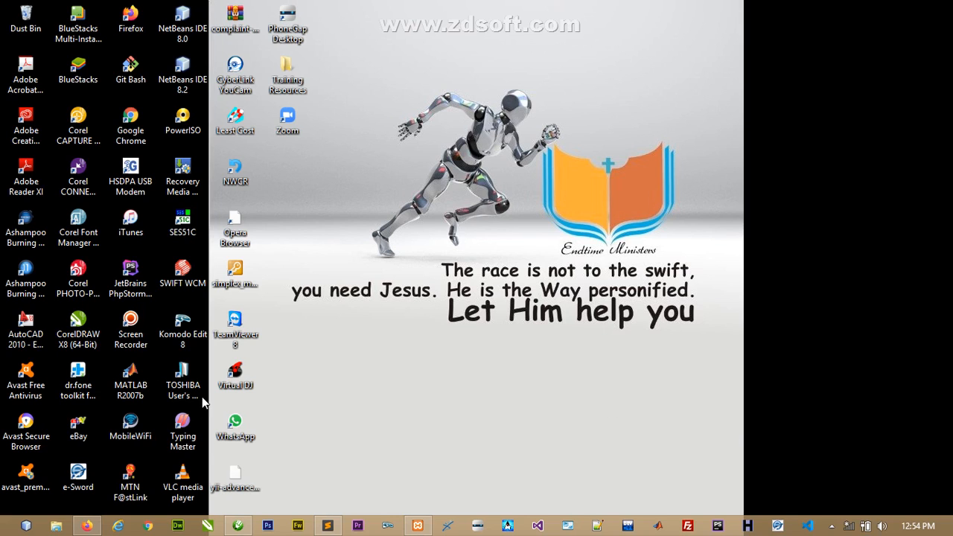
- In File Explorer, browse to the C:\xampp\apache\conf\extra folder
click(55, 526)
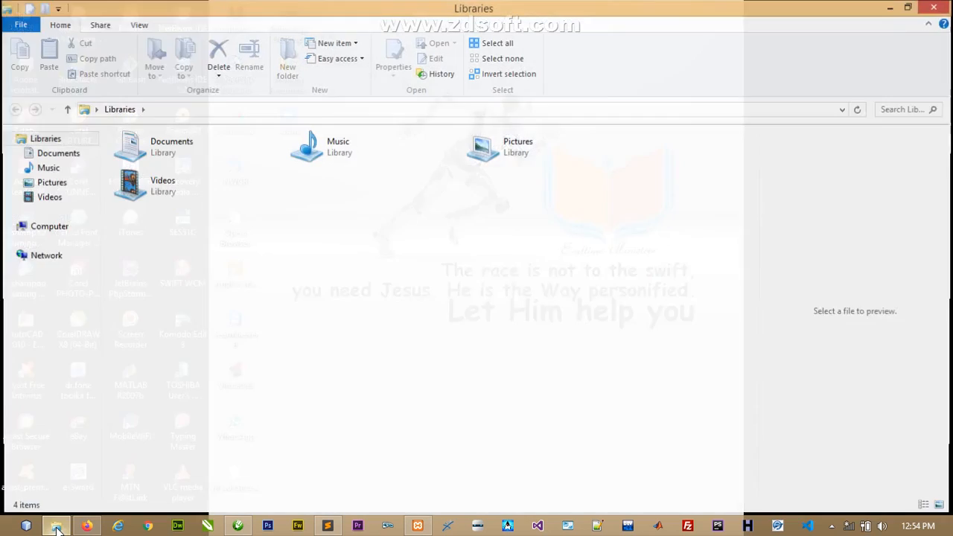
click(45, 246)
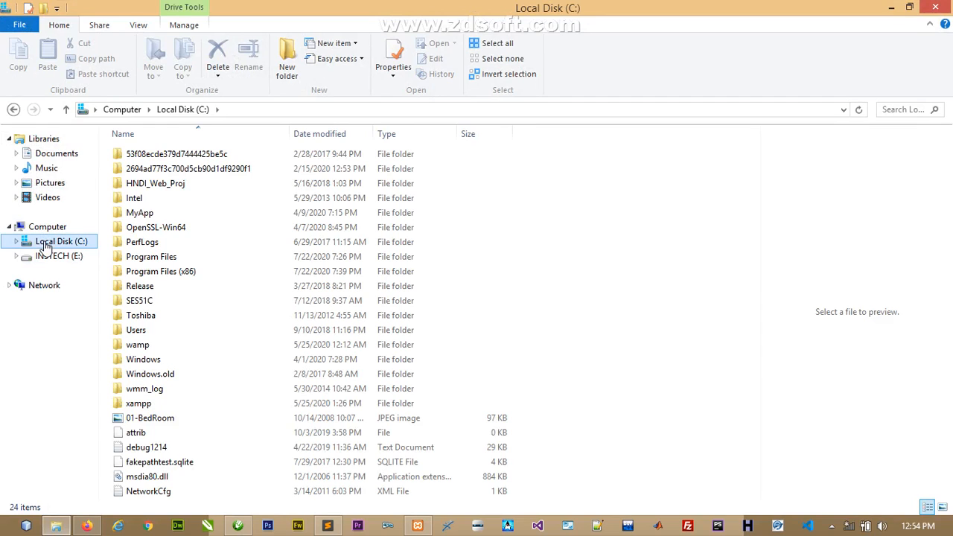
click(137, 404)
double_click(137, 406)
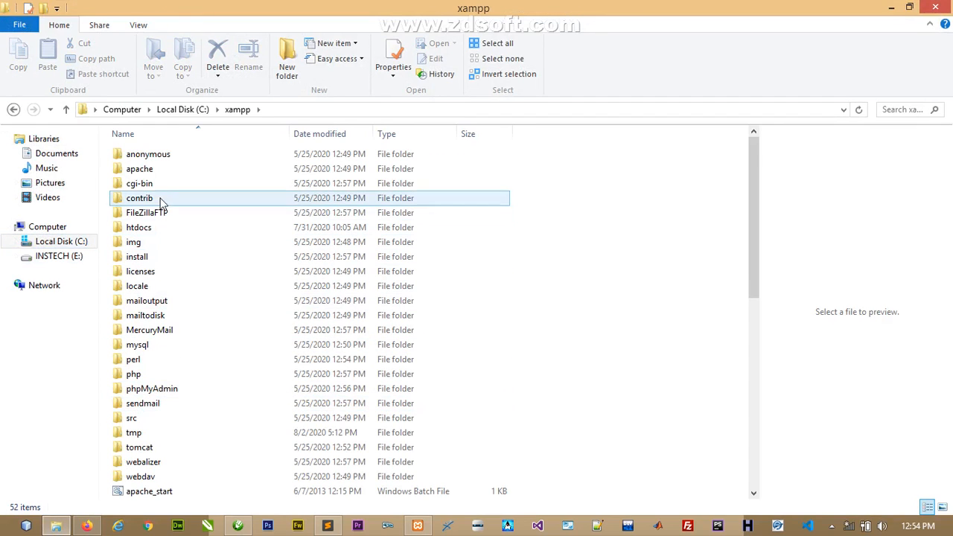
double_click(149, 171)
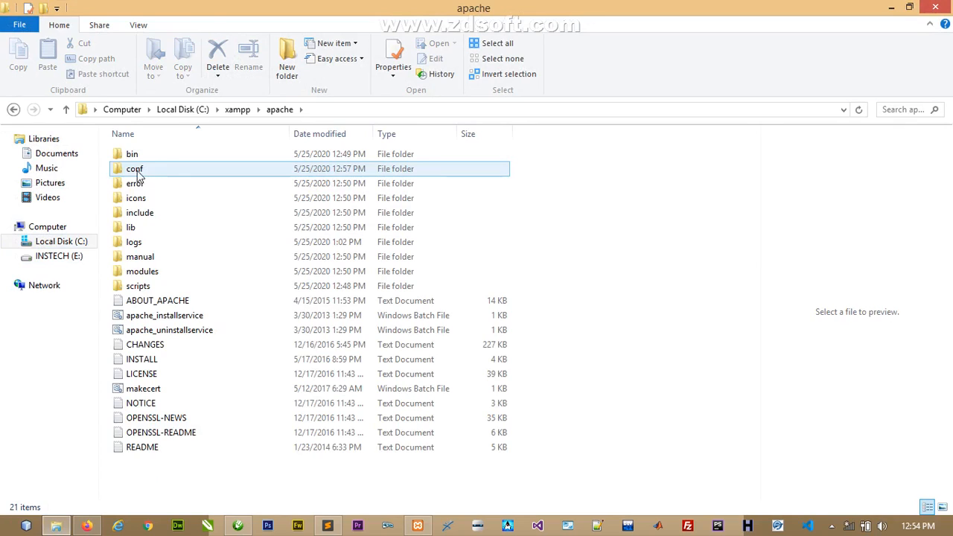
double_click(139, 172)
double_click(135, 154)
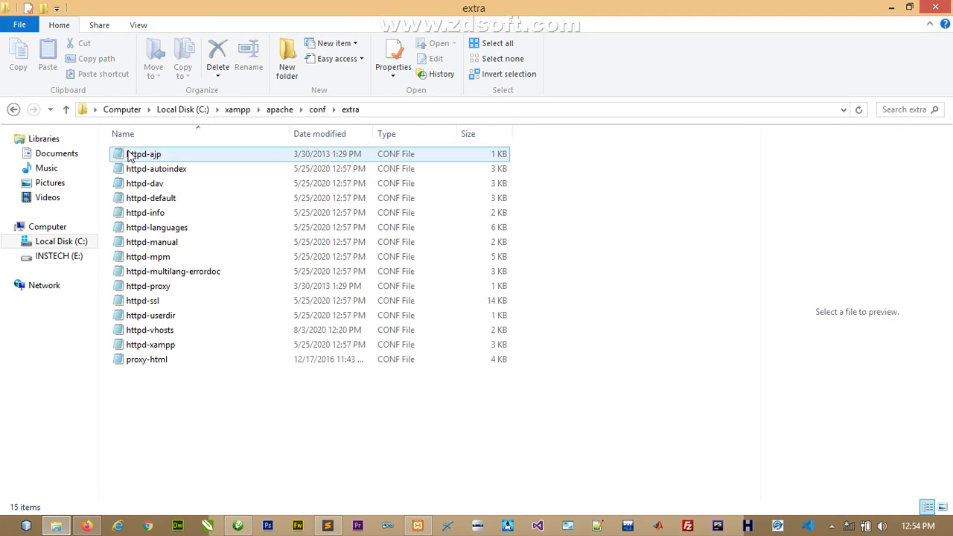
- Open the httpd-vhosts file with Visual Studio Code
click(135, 335)
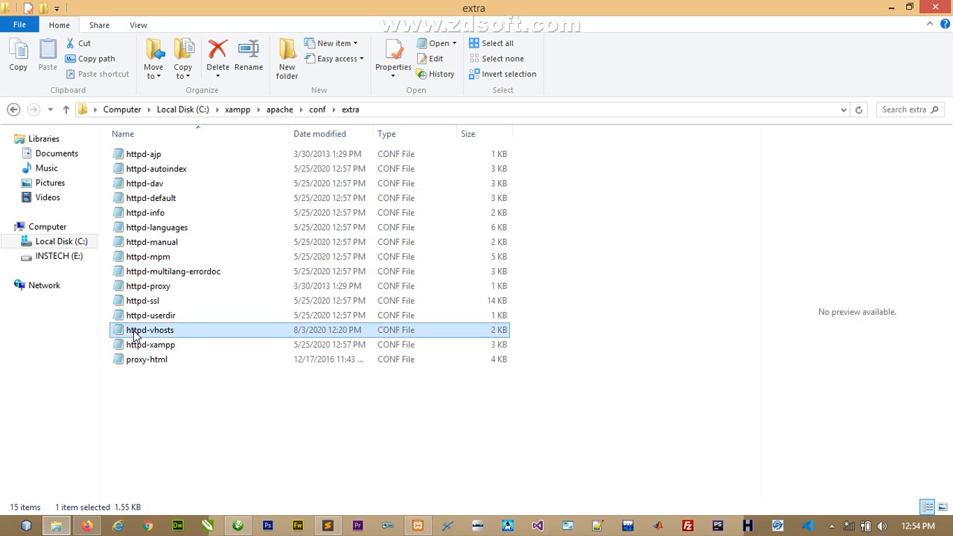
right_click(135, 335)
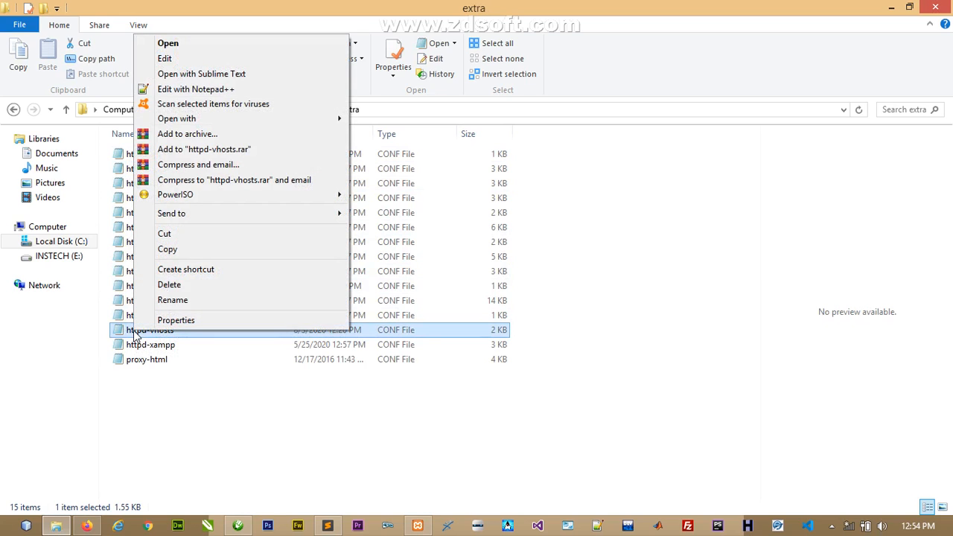
mouse_move(333, 121)
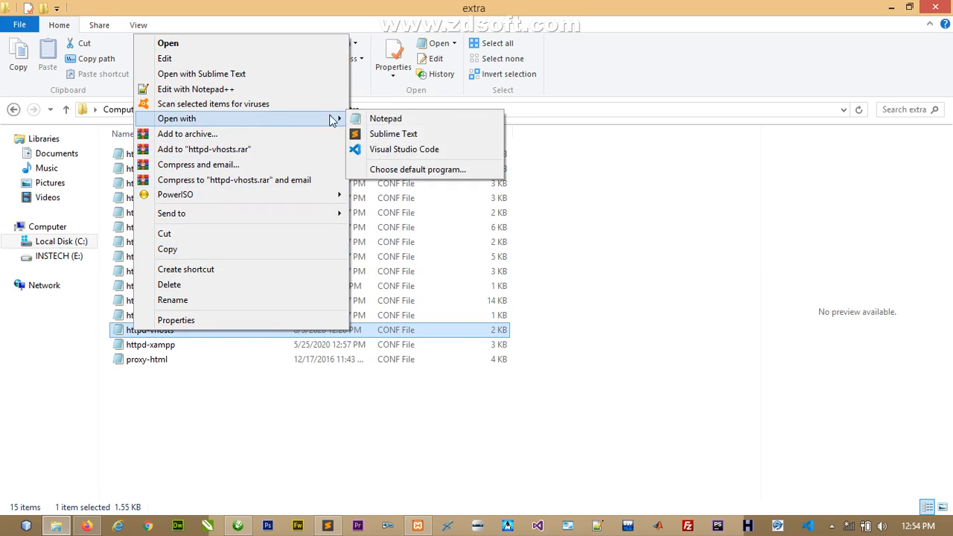
click(402, 150)
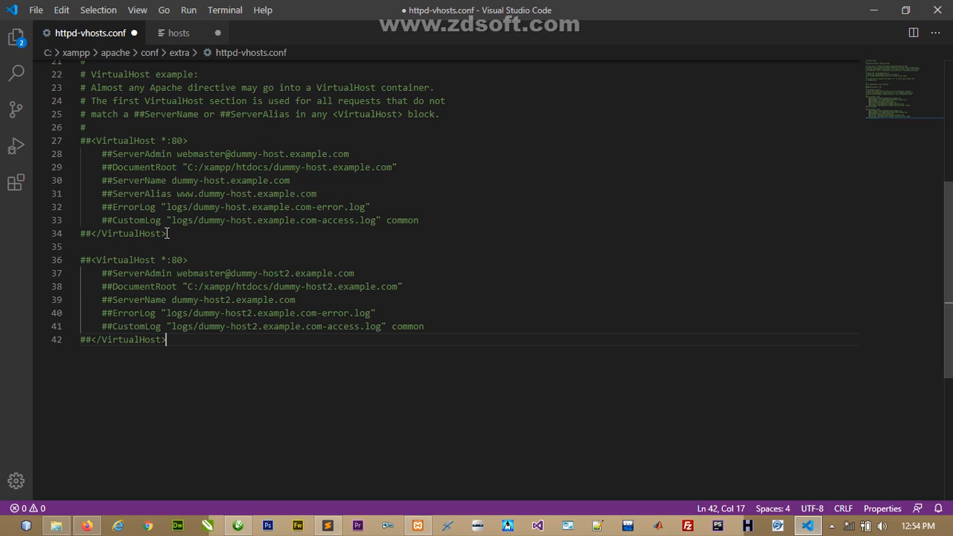
drag(168, 233, 79, 141)
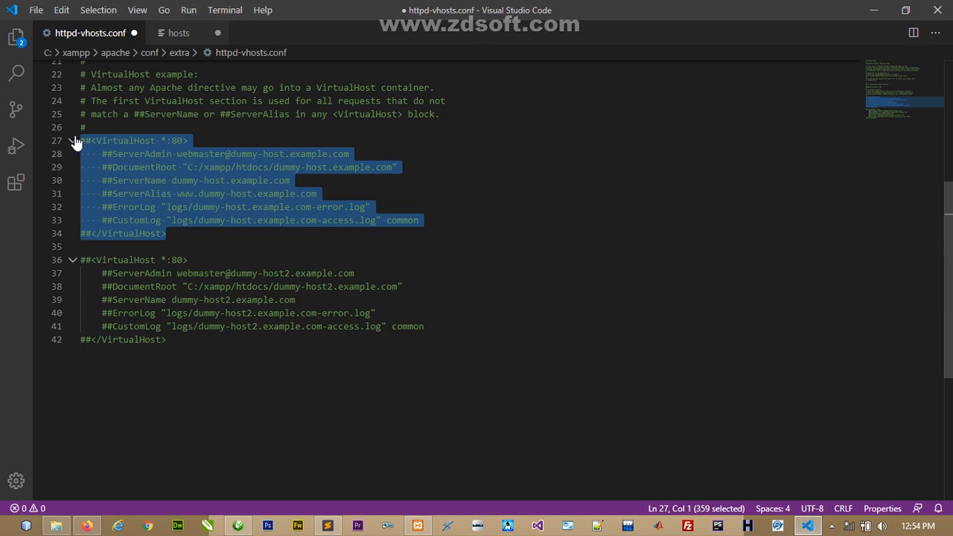
click(177, 234)
drag(174, 340, 81, 259)
click(122, 265)
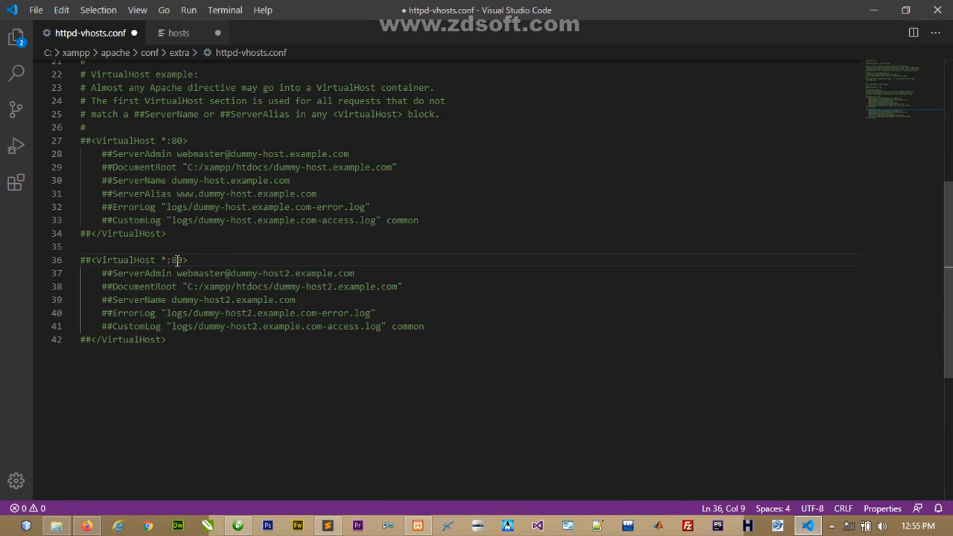
drag(189, 260, 91, 260)
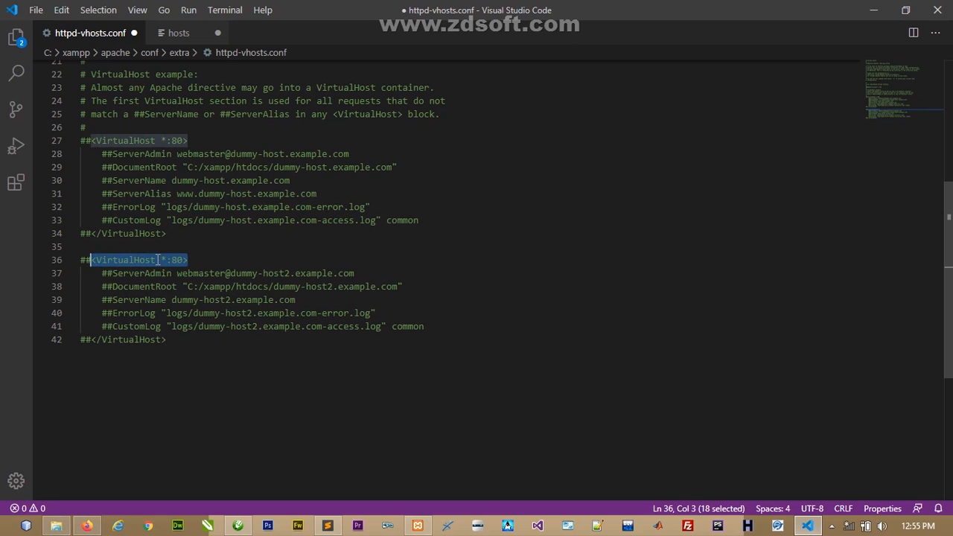
click(192, 259)
drag(183, 260, 172, 260)
click(186, 263)
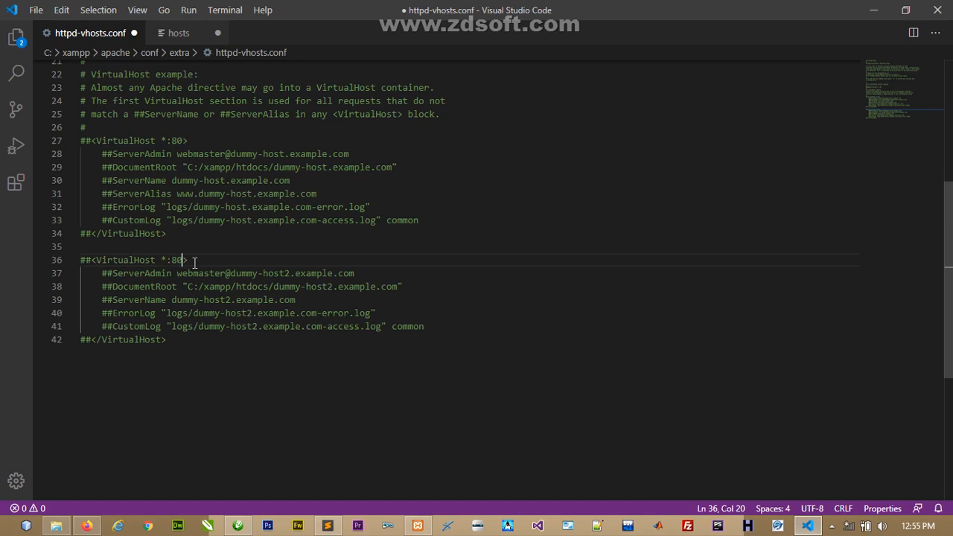
click(194, 263)
drag(171, 275, 117, 275)
click(173, 274)
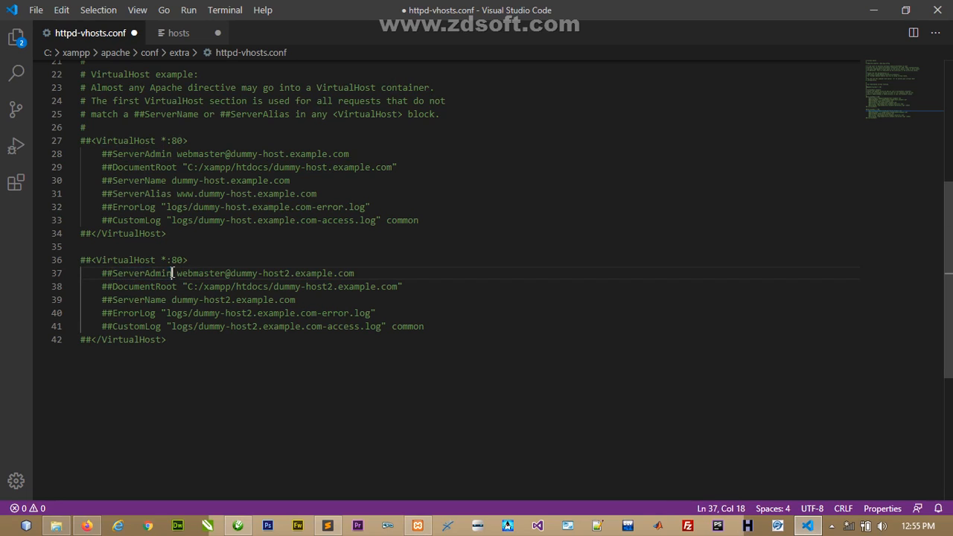
drag(178, 273, 357, 274)
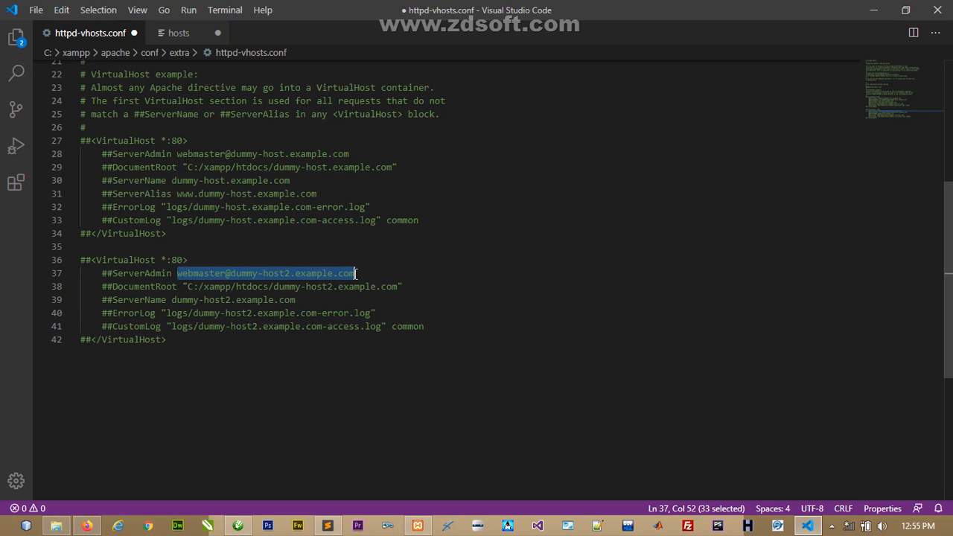
click(356, 273)
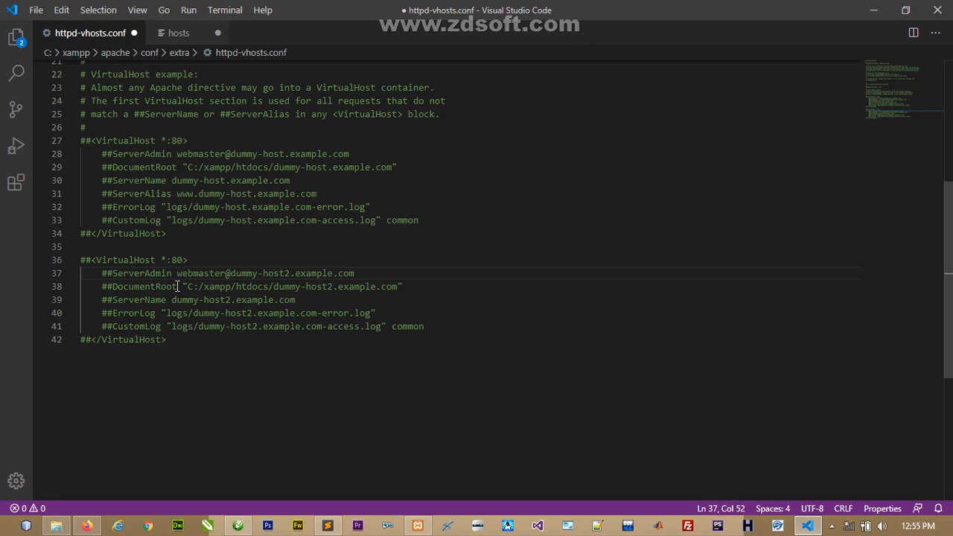
drag(179, 287, 114, 287)
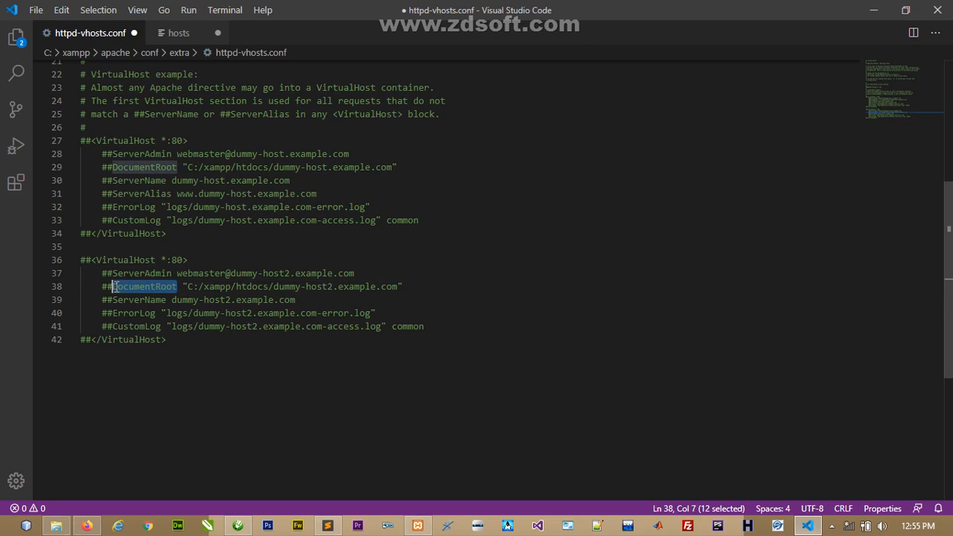
drag(183, 287, 403, 289)
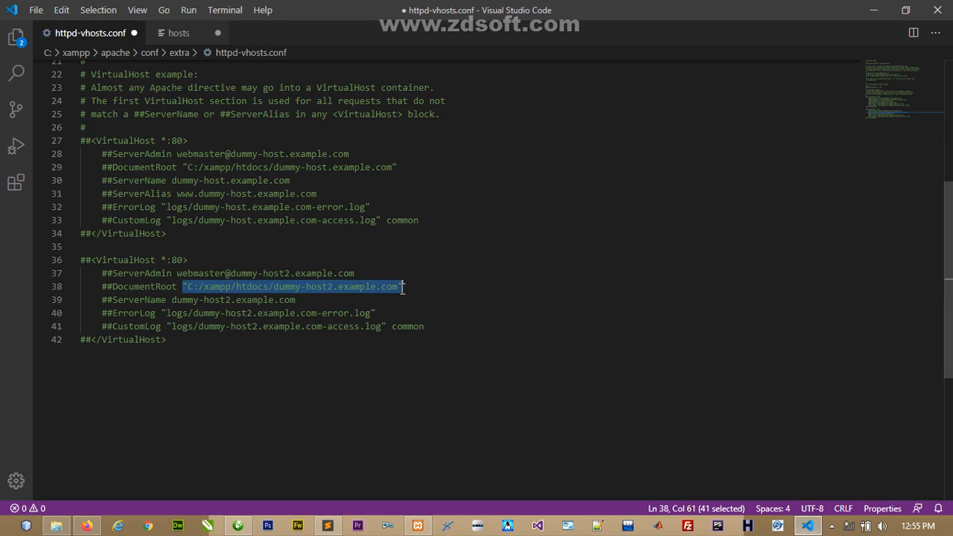
click(403, 289)
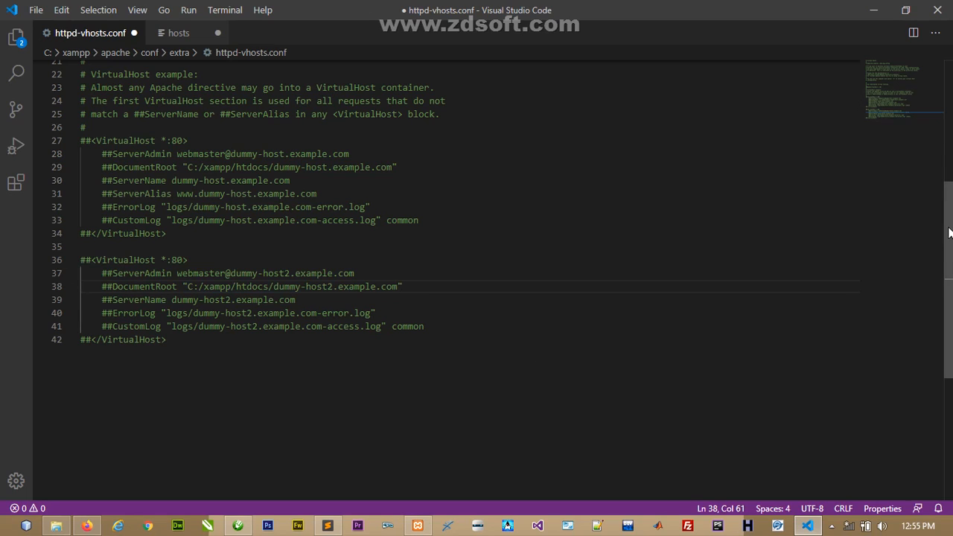
drag(950, 232, 944, 271)
click(377, 261)
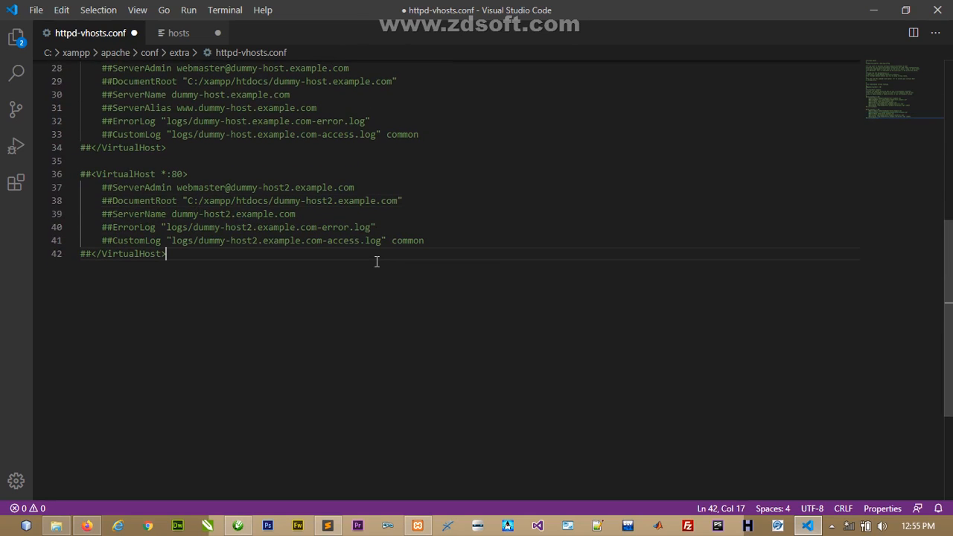
- Below the sample blocks, start a new <VirtualHost *:80> block with a ServerAdmin line
key(Return)
key(Return)
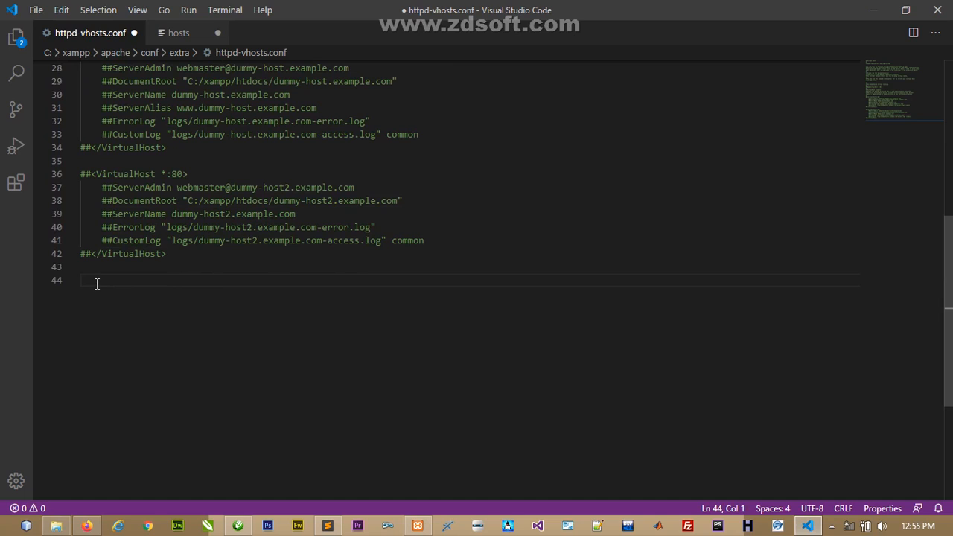
text(<V)
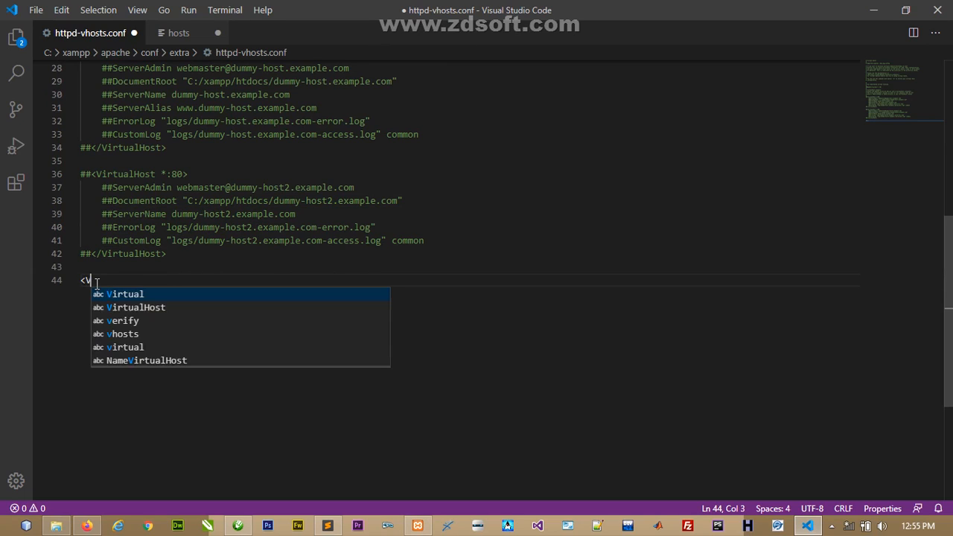
text(if)
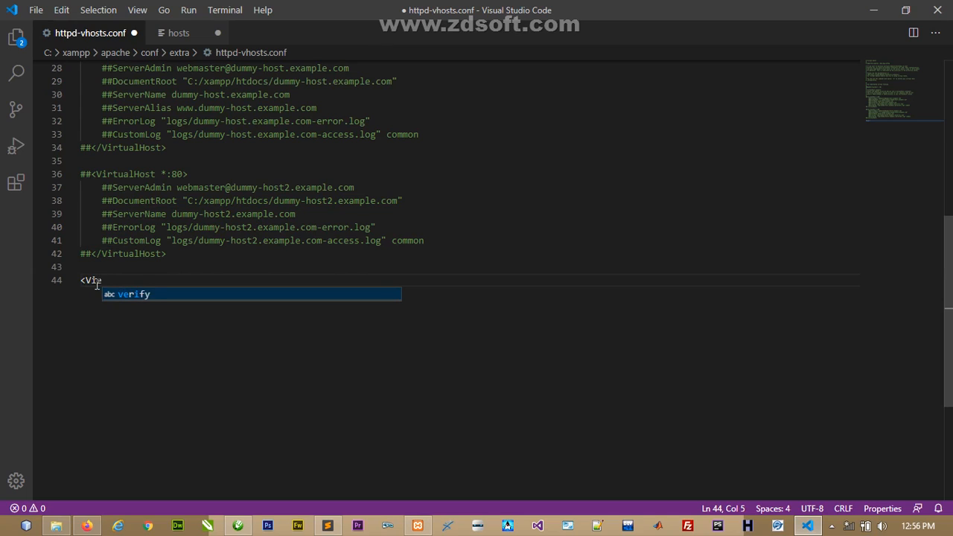
key(BackSpace)
text(rtualH)
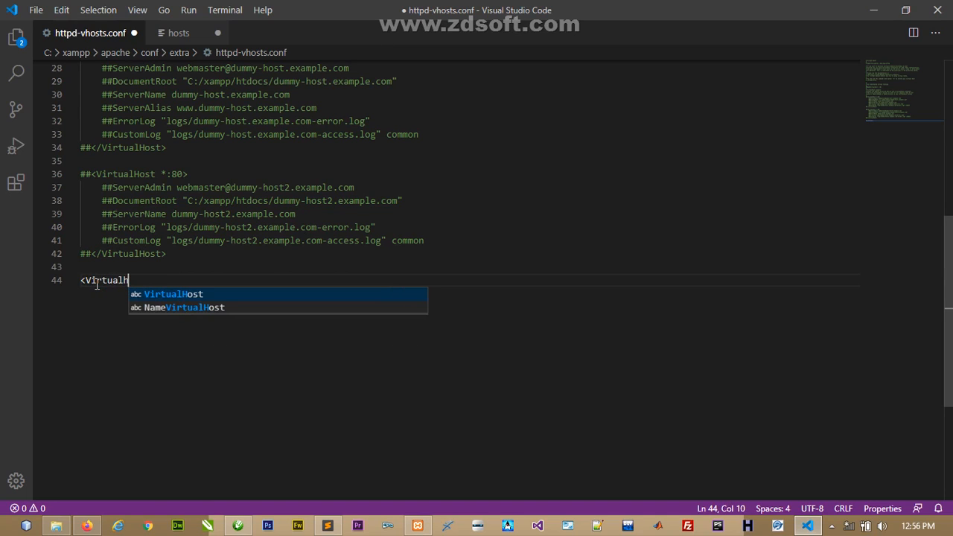
text(ost)
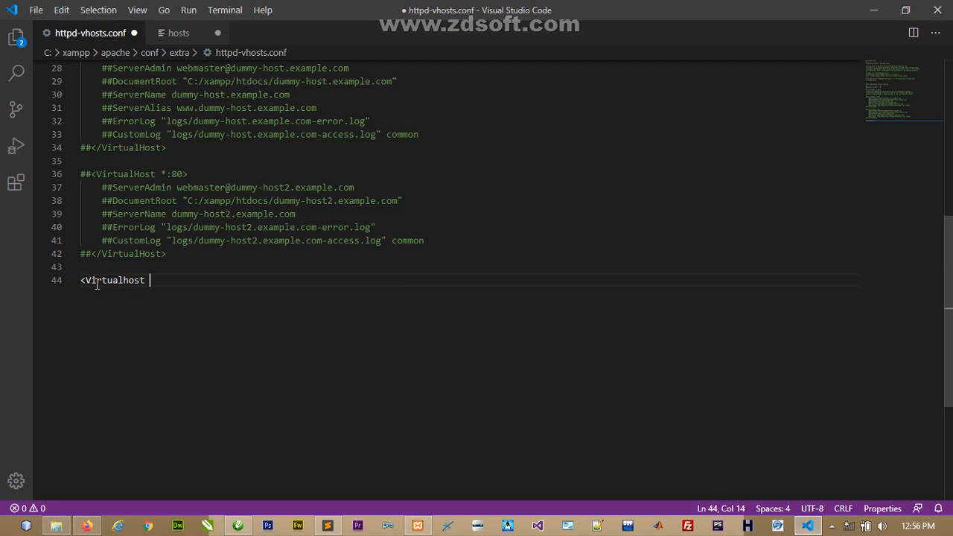
text( *:80>)
key(Return)
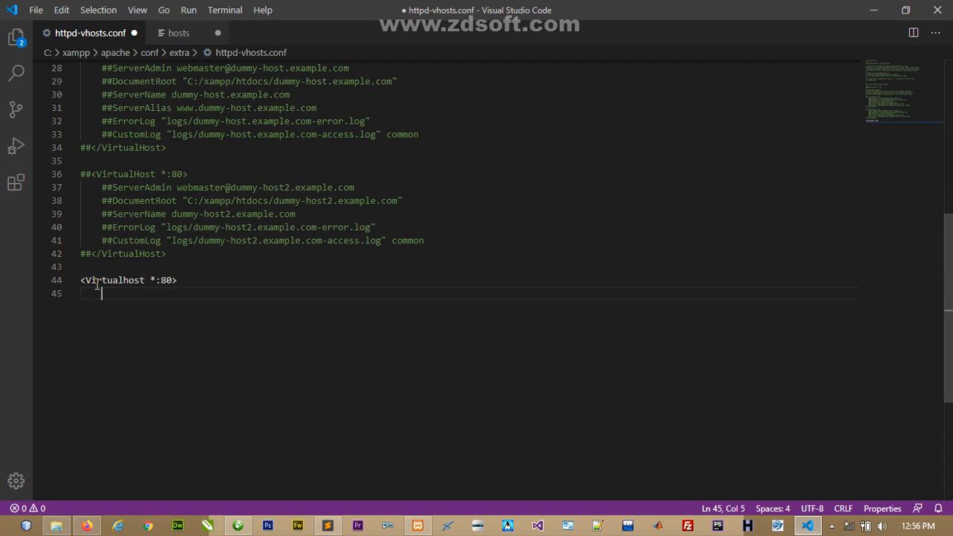
text(Server)
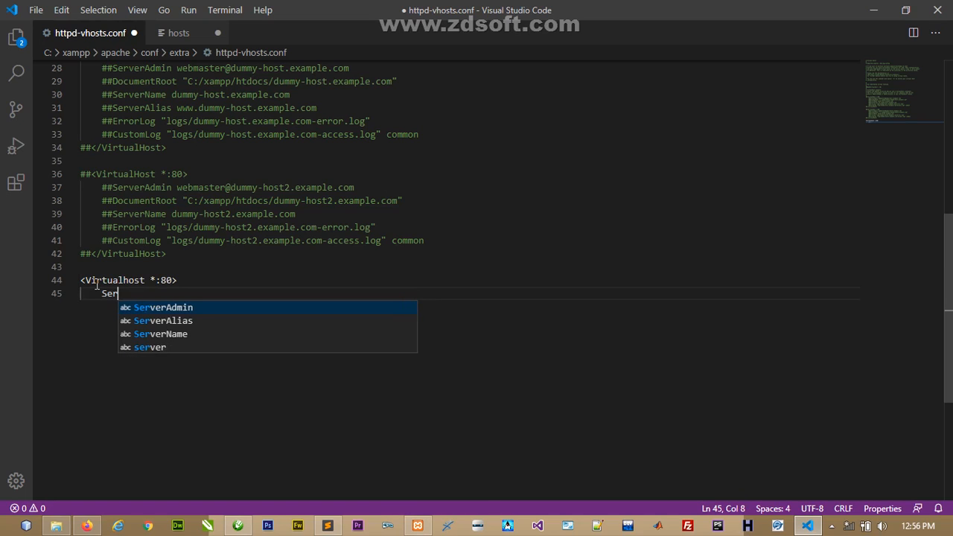
text(Admin)
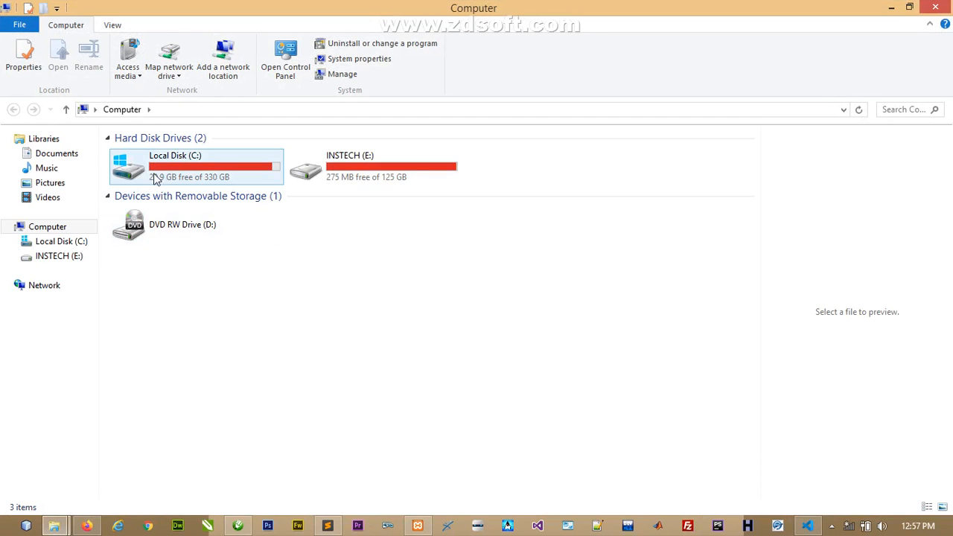
double_click(158, 168)
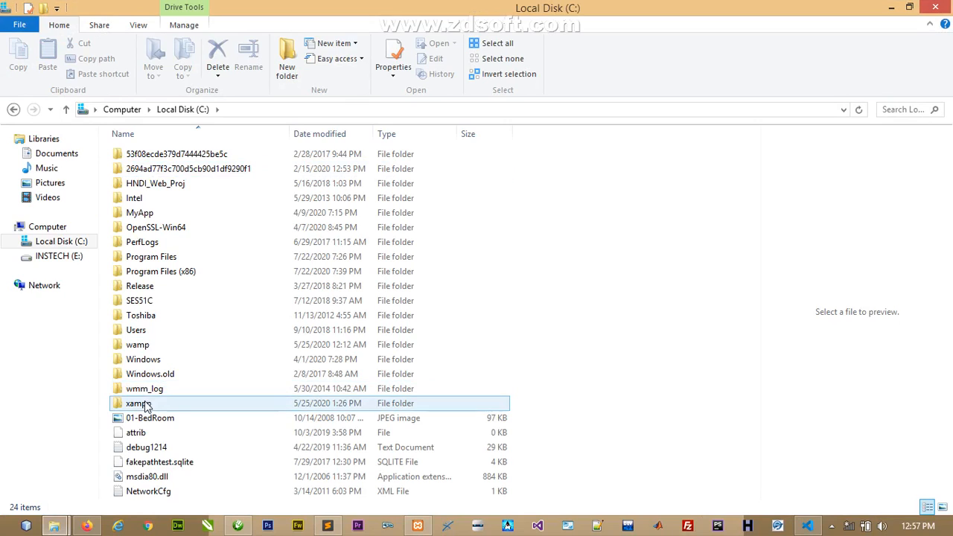
double_click(149, 404)
double_click(158, 235)
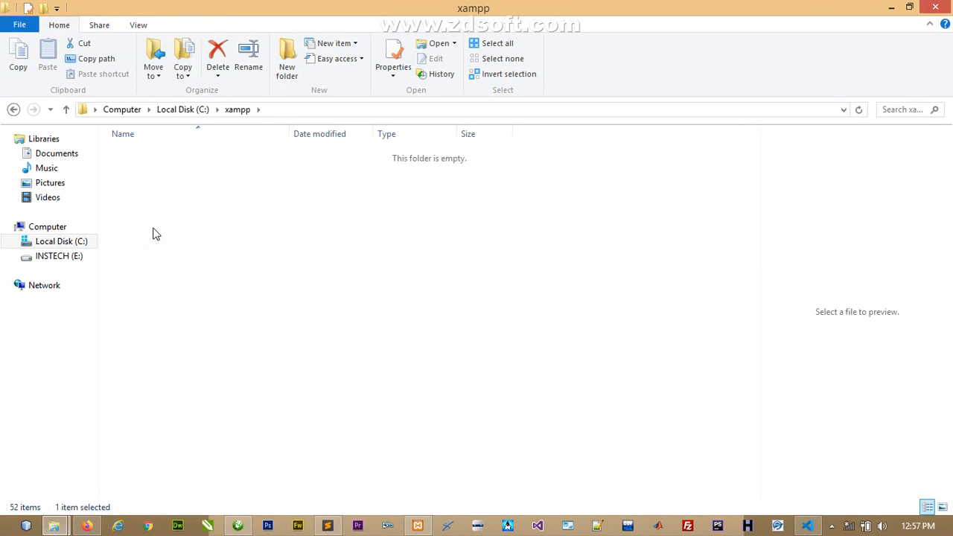
click(136, 185)
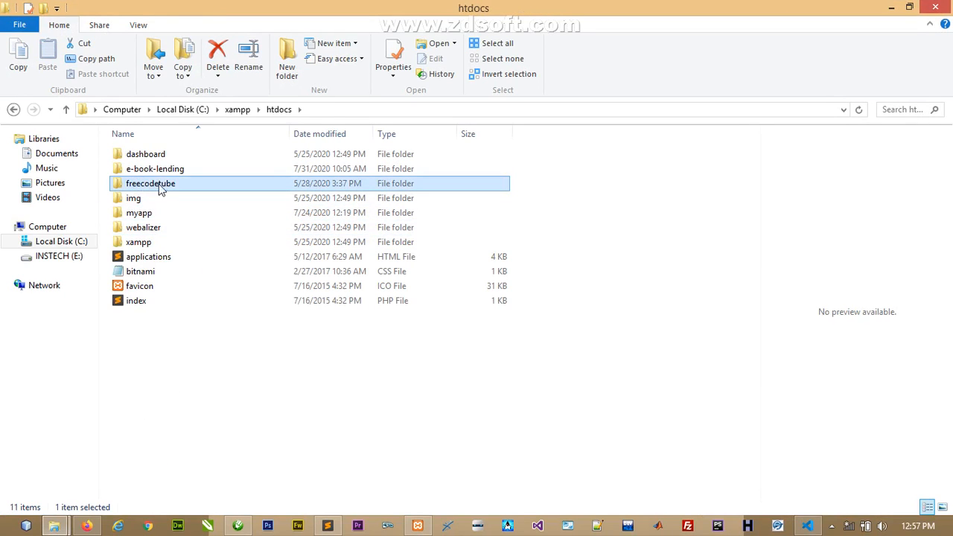
double_click(149, 187)
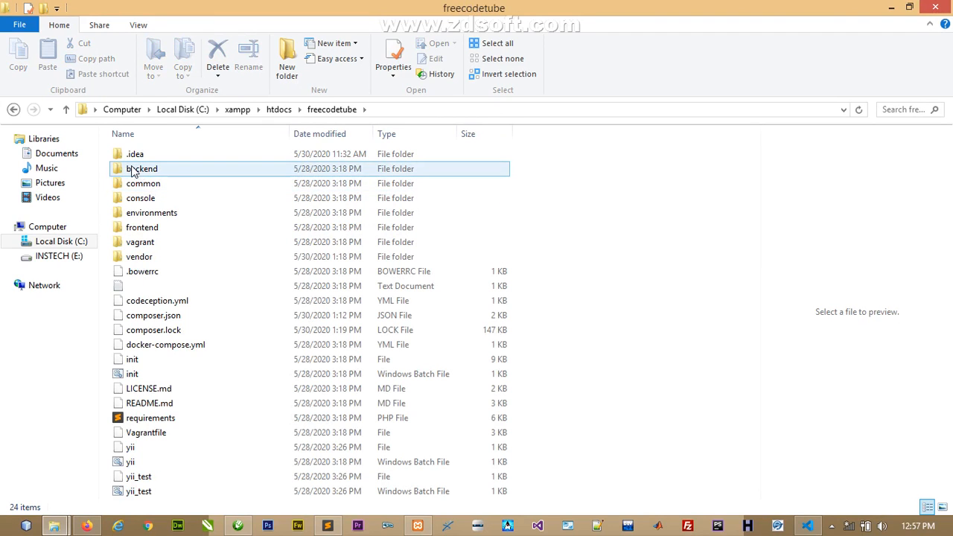
click(133, 169)
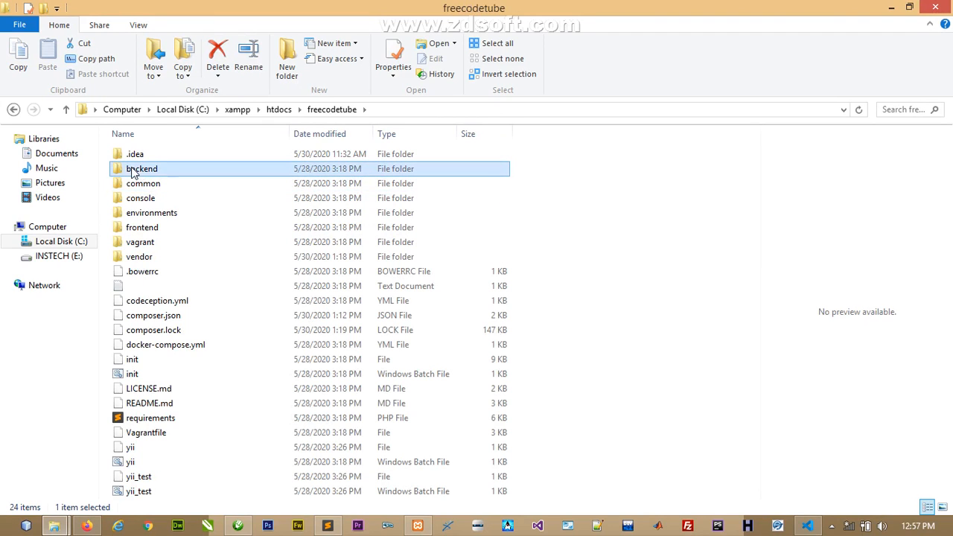
click(155, 234)
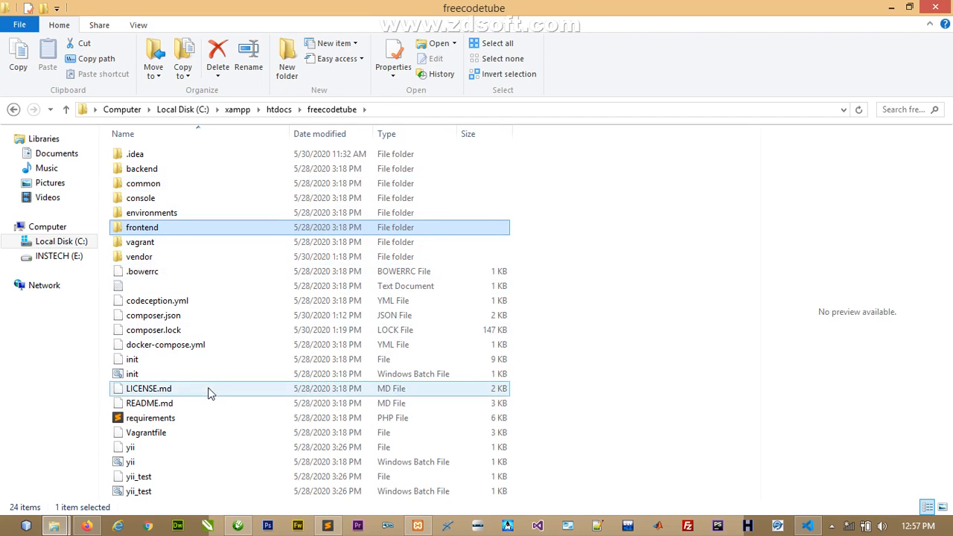
click(814, 527)
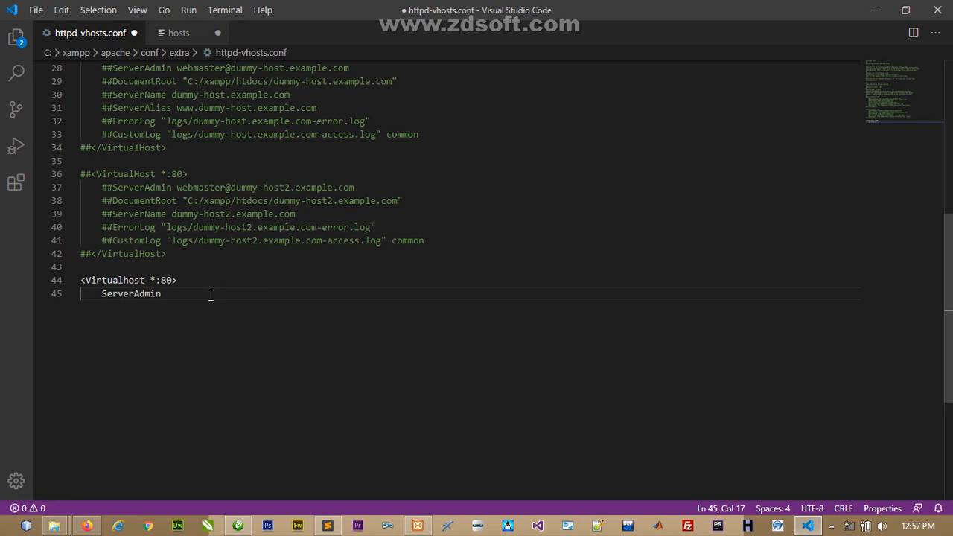
- Complete line 45 as ServerAdmin freecodetube.localhost, checking the sample address format
text(freecodet)
text(ube)
drag(179, 189, 333, 188)
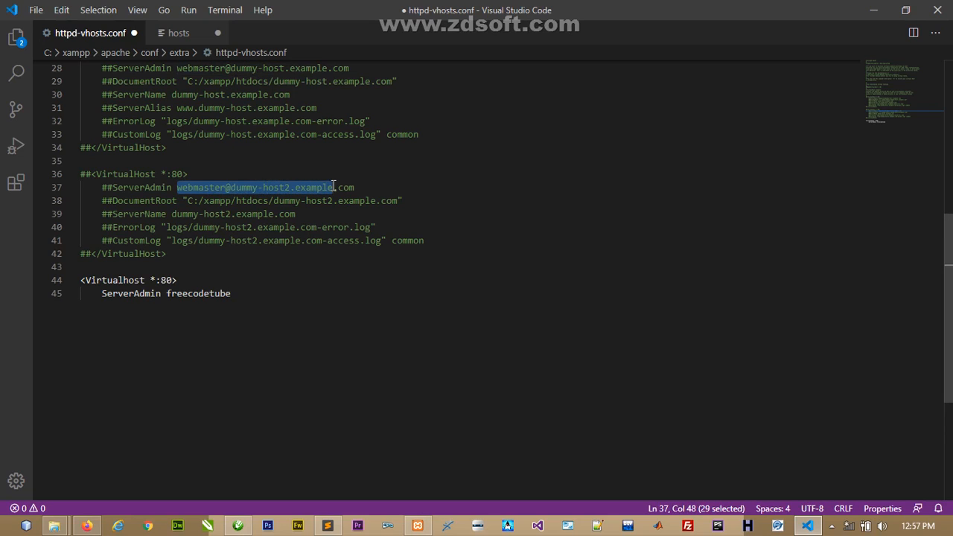
click(337, 187)
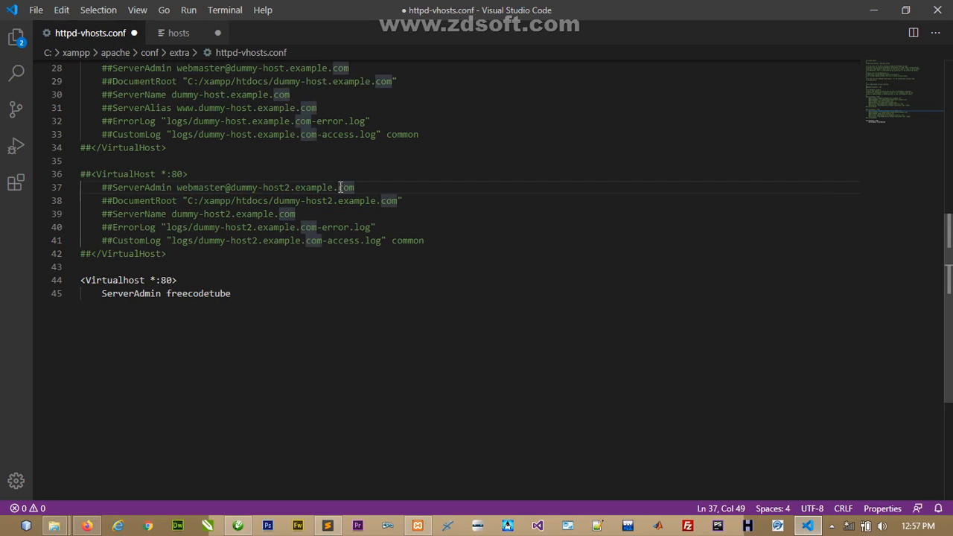
drag(336, 187, 333, 187)
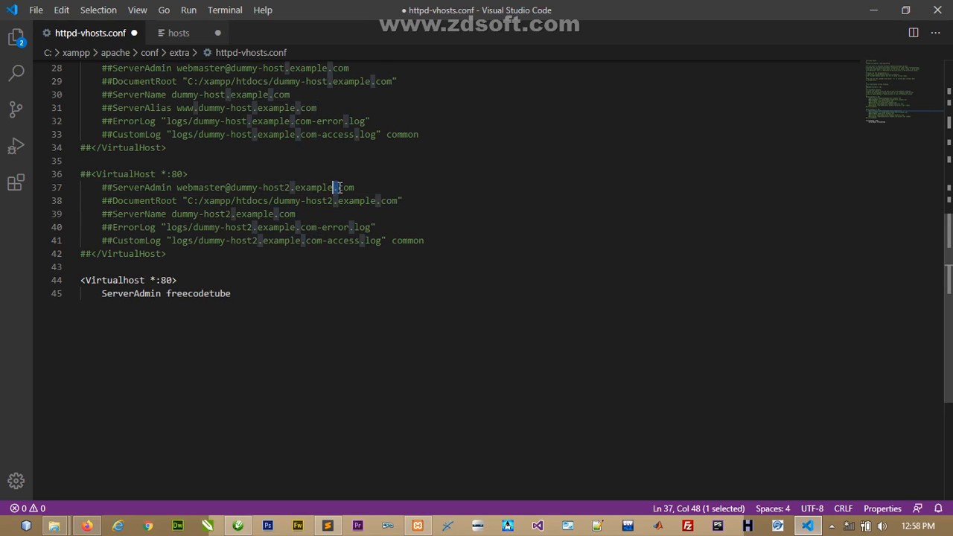
click(339, 187)
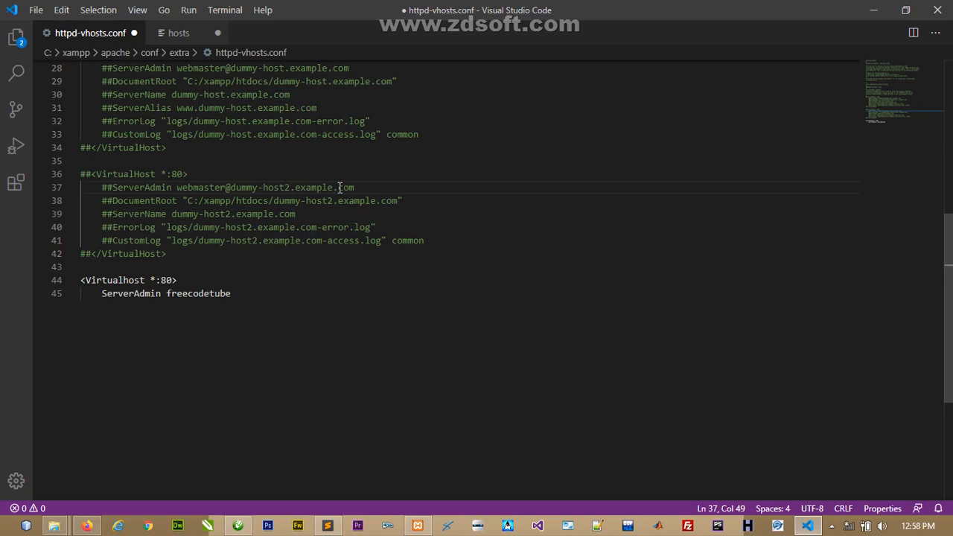
click(236, 293)
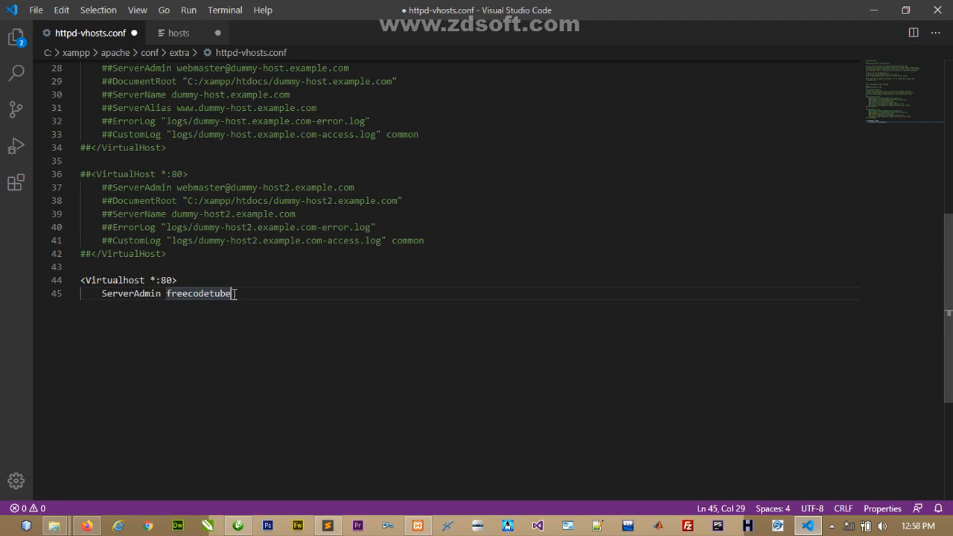
text(.lo)
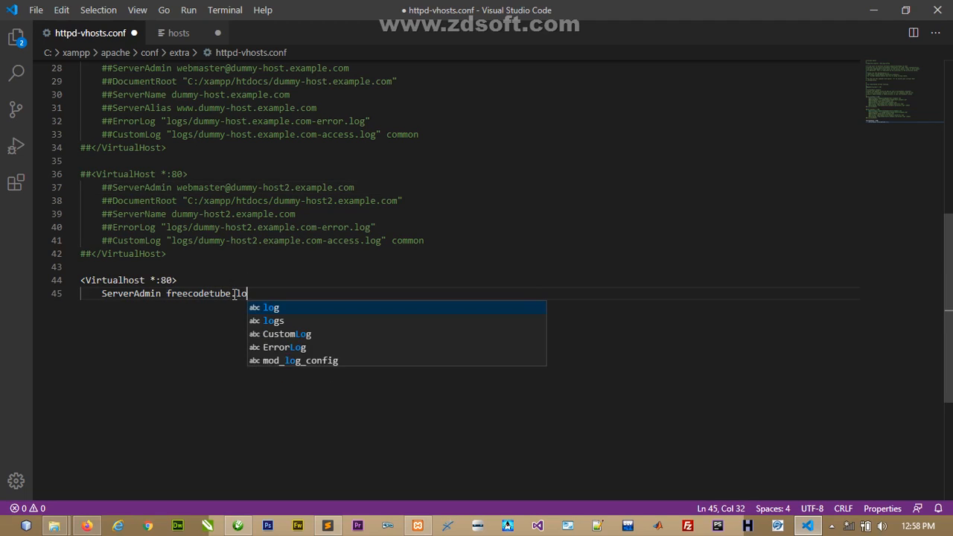
text(calhost)
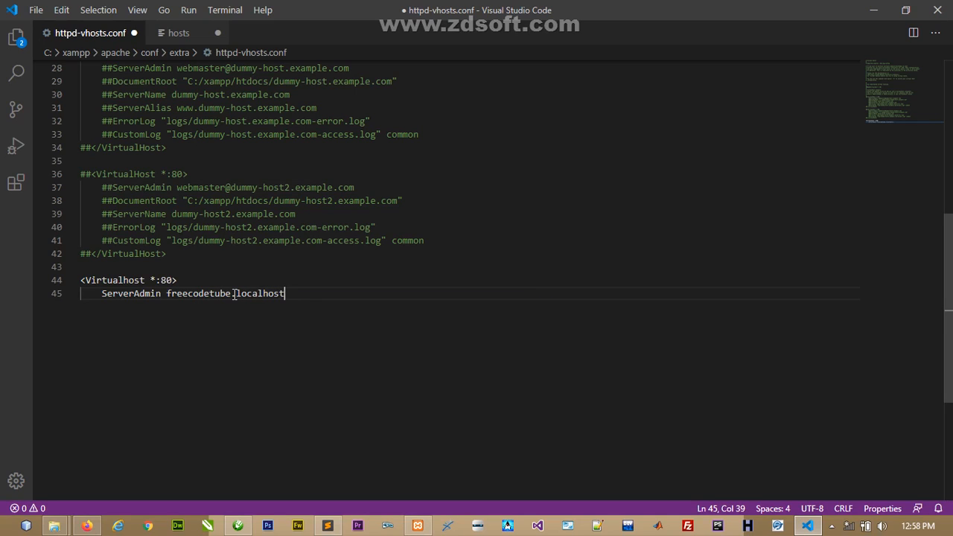
key(Return)
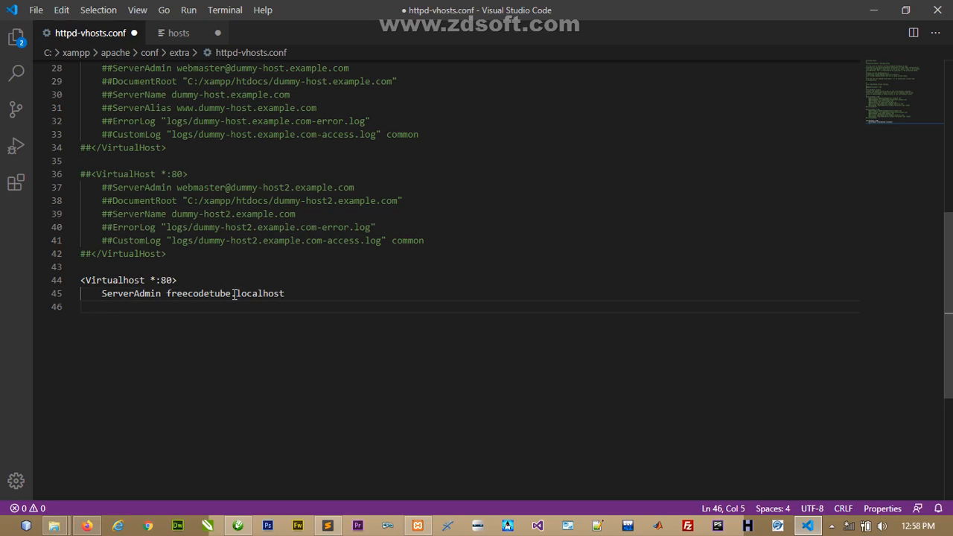
- Add the line DocumentRoot "C:/xampp/htdocs/frontend/web/" below it
text(Doci)
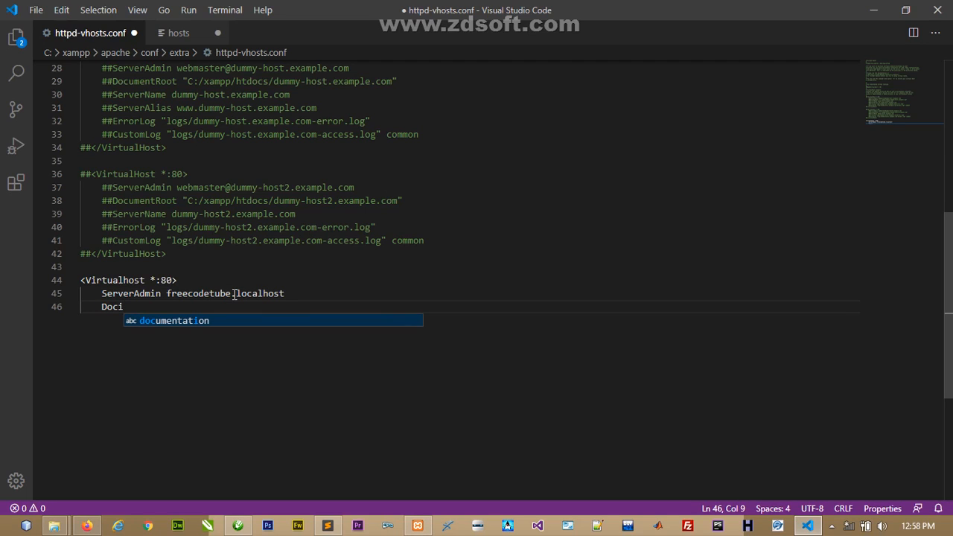
key(BackSpace)
text(ument)
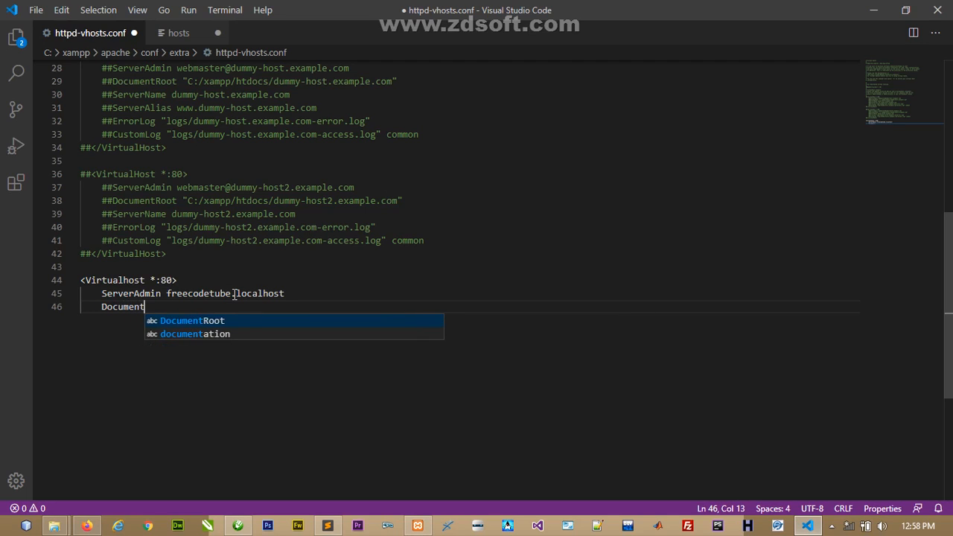
text(Root)
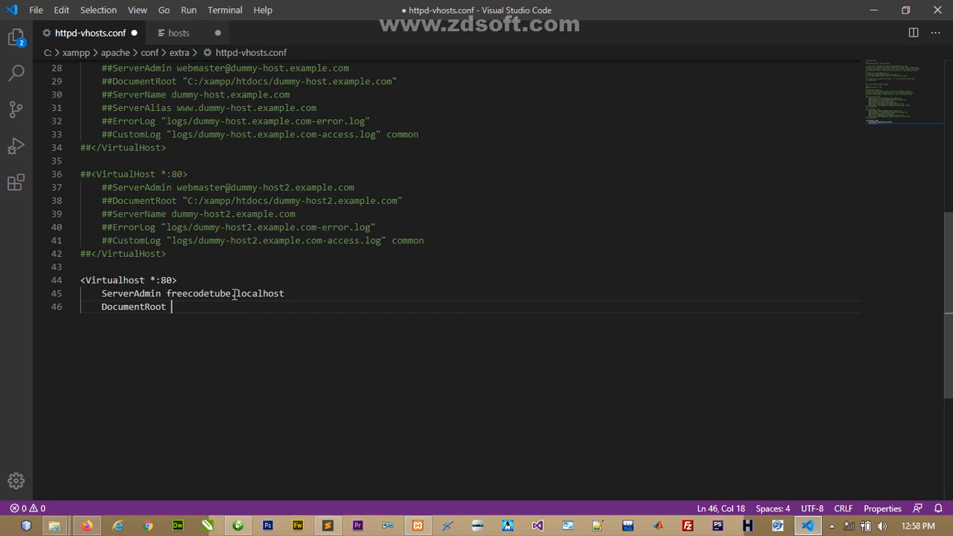
text( ")
text(C:/xampp/htdocs/)
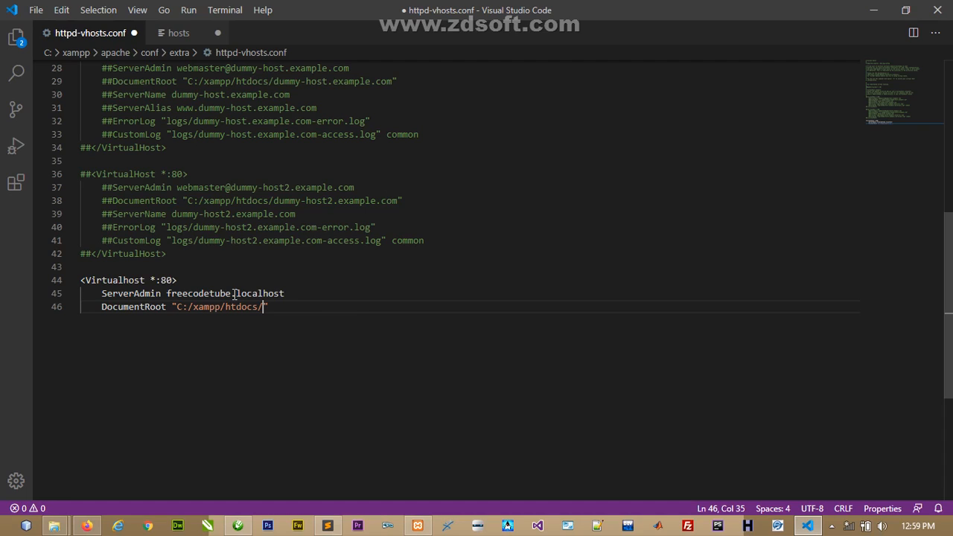
text(frontend/web/)
click(53, 526)
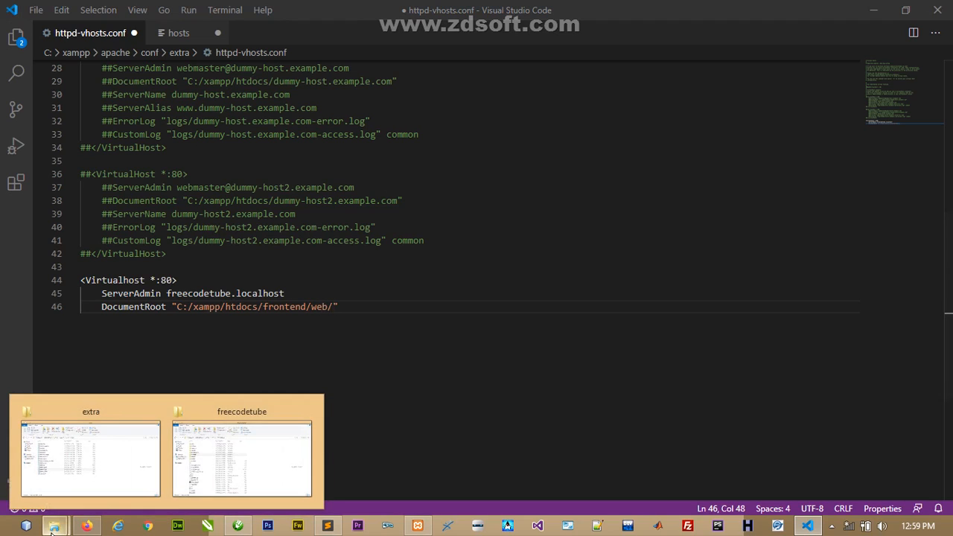
click(221, 486)
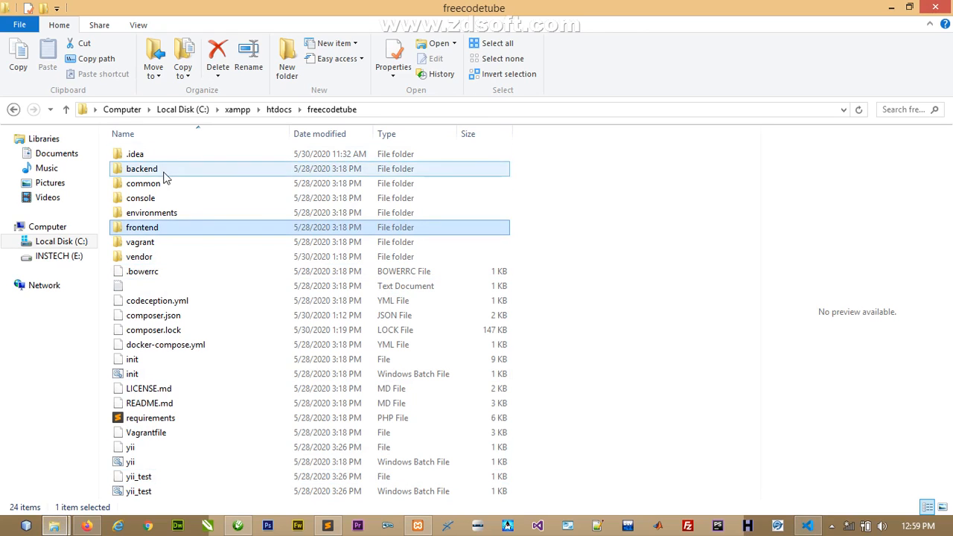
double_click(156, 229)
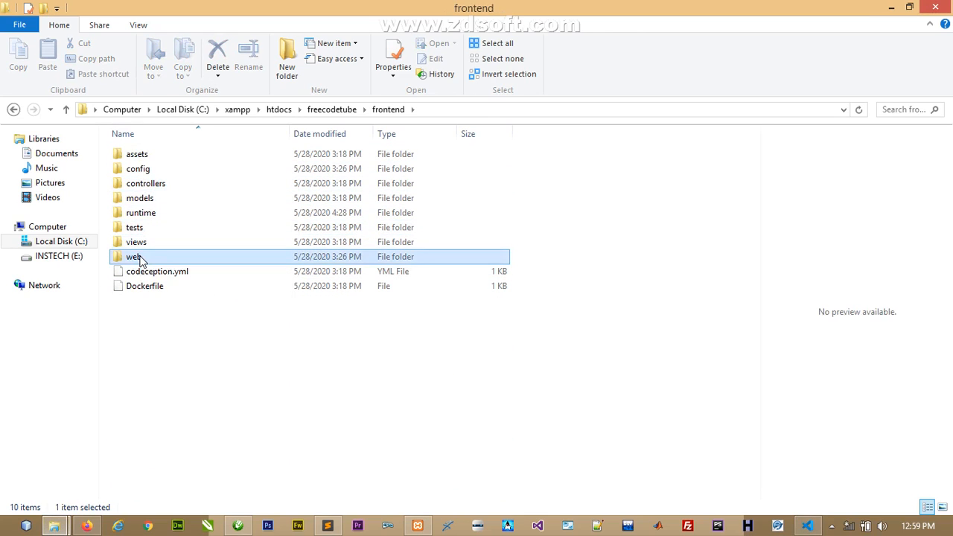
double_click(141, 257)
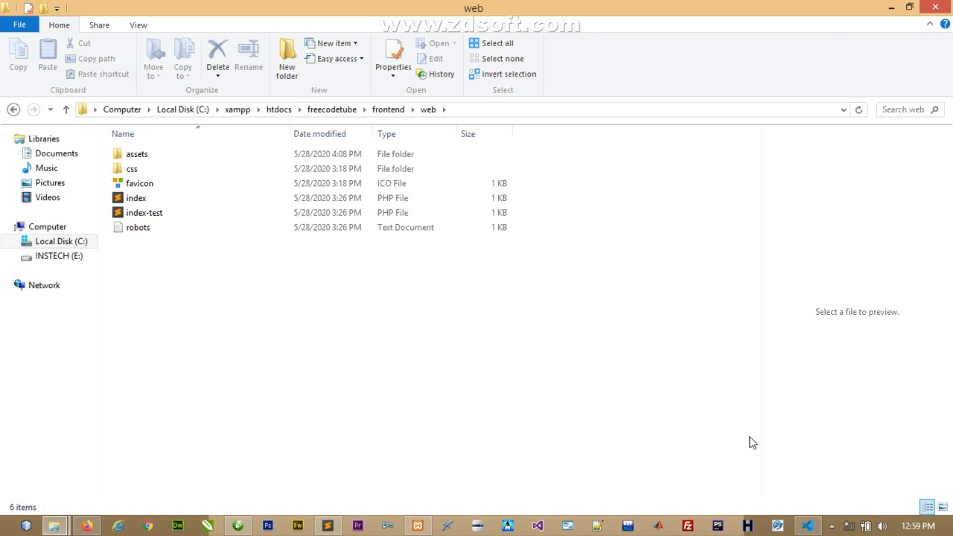
click(808, 526)
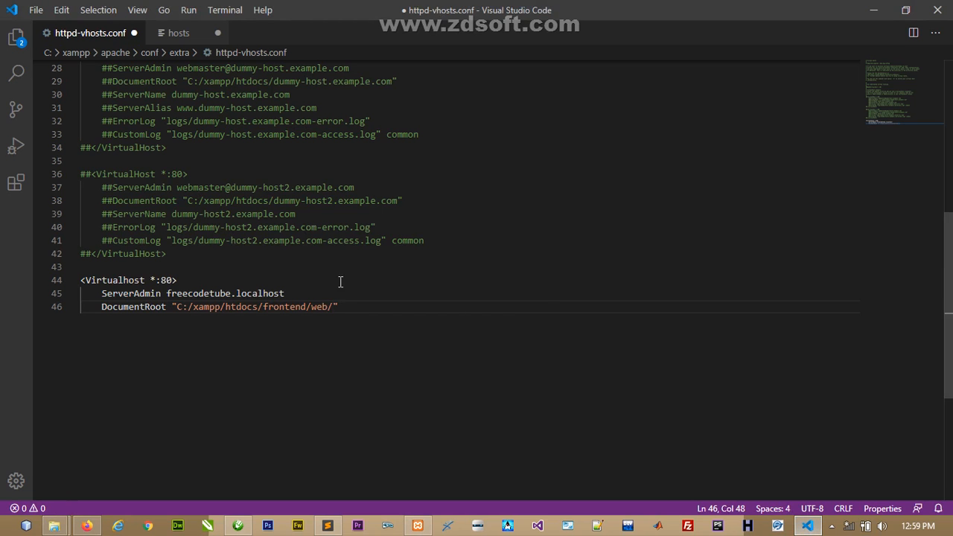
- Add <Directory "C:/xampp/htdocs/frontend/web/"> on line 47, reusing the DocumentRoot path
click(349, 306)
key(Return)
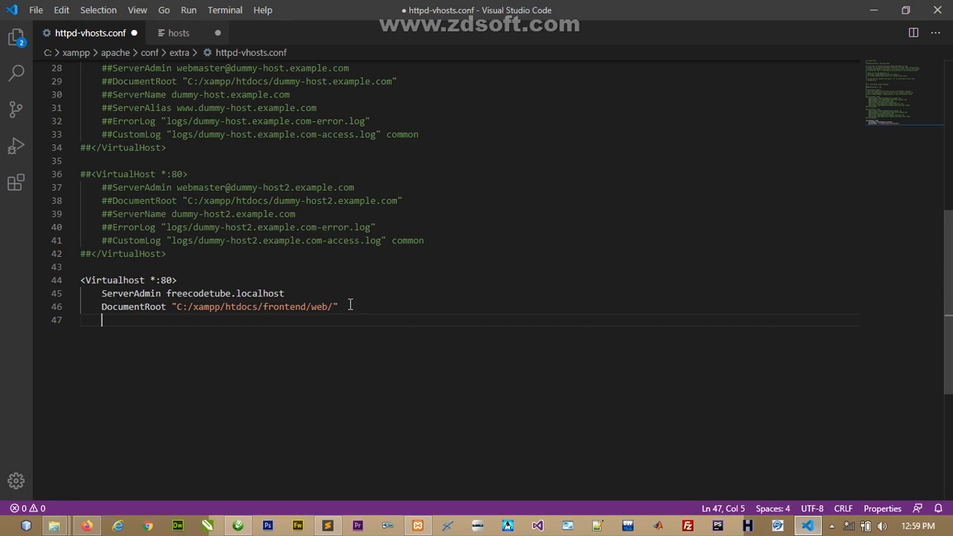
text(<Directory)
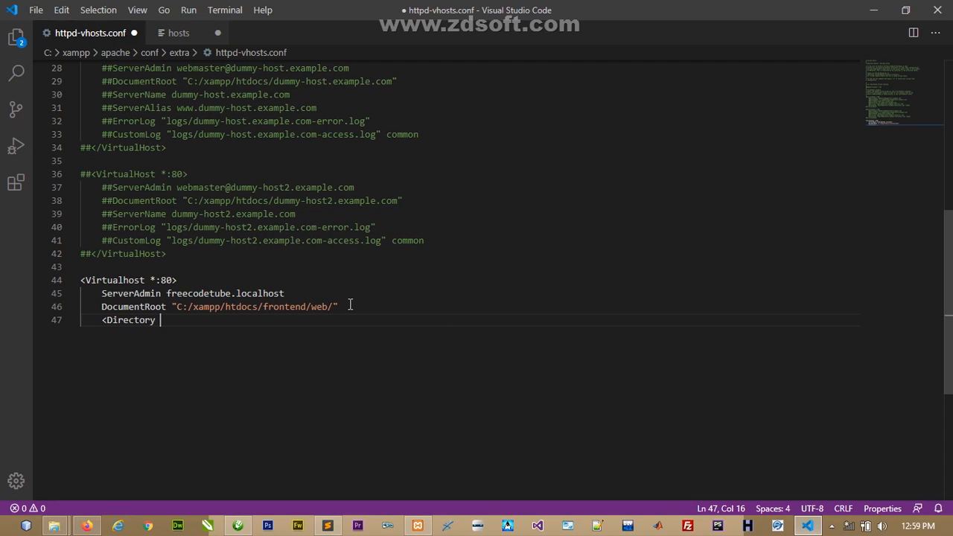
drag(349, 306, 172, 308)
key(ctrl+c)
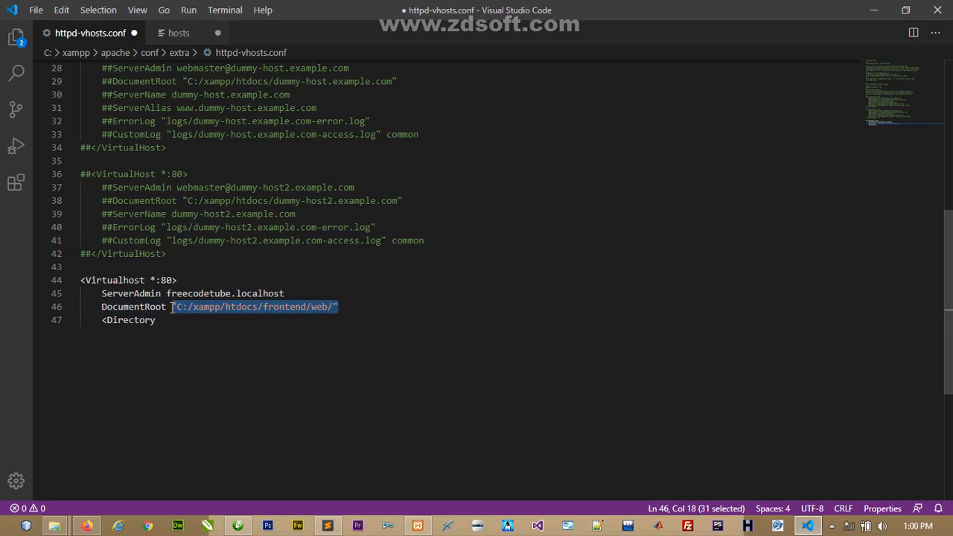
click(177, 320)
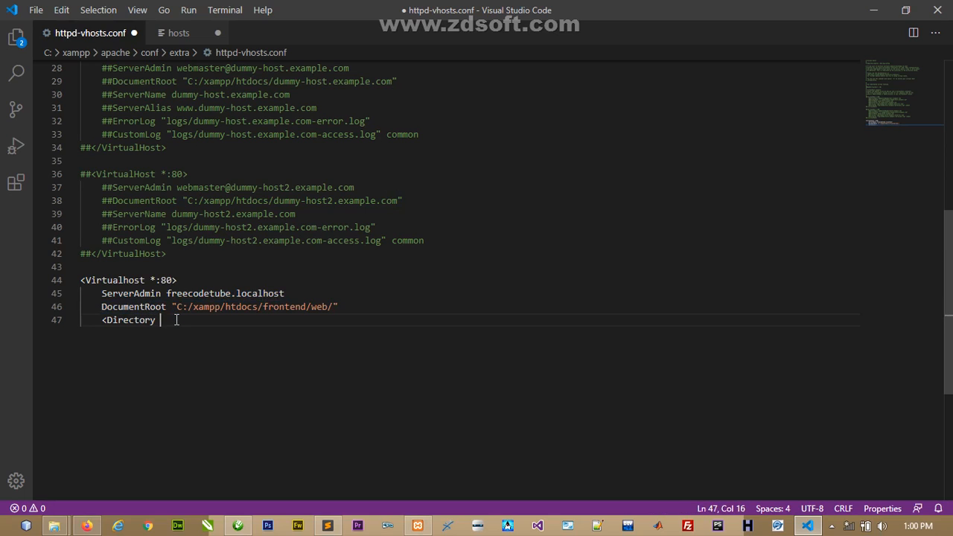
key(ctrl+v)
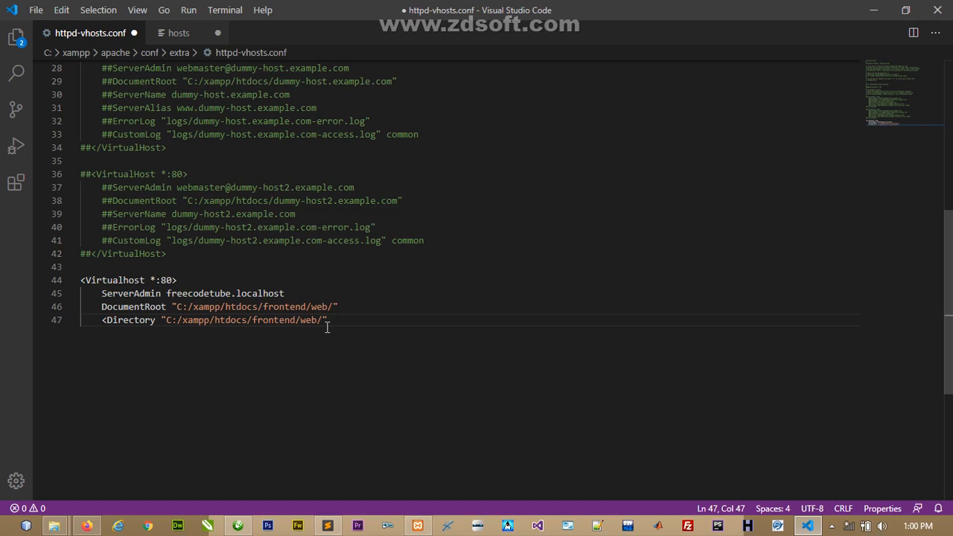
text(>)
key(Return)
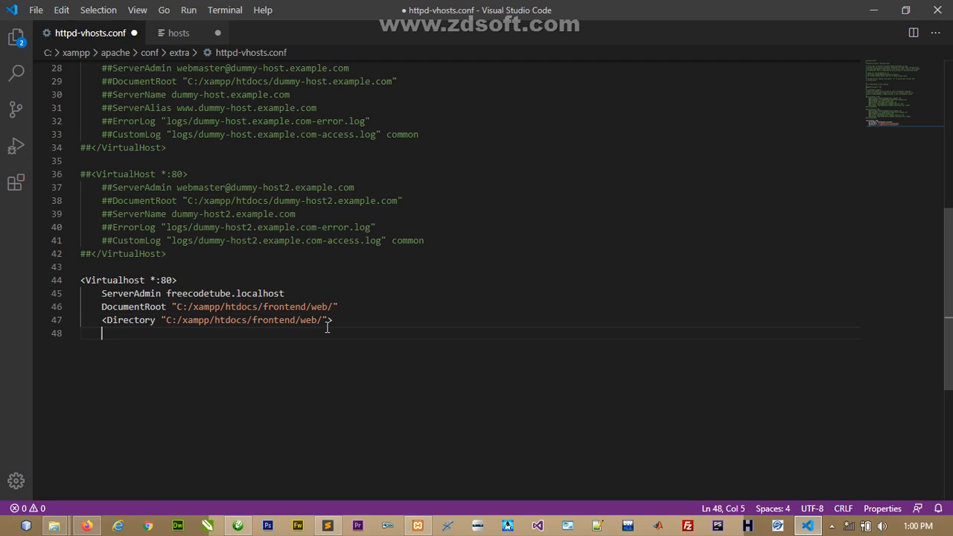
key(ctrl+v)
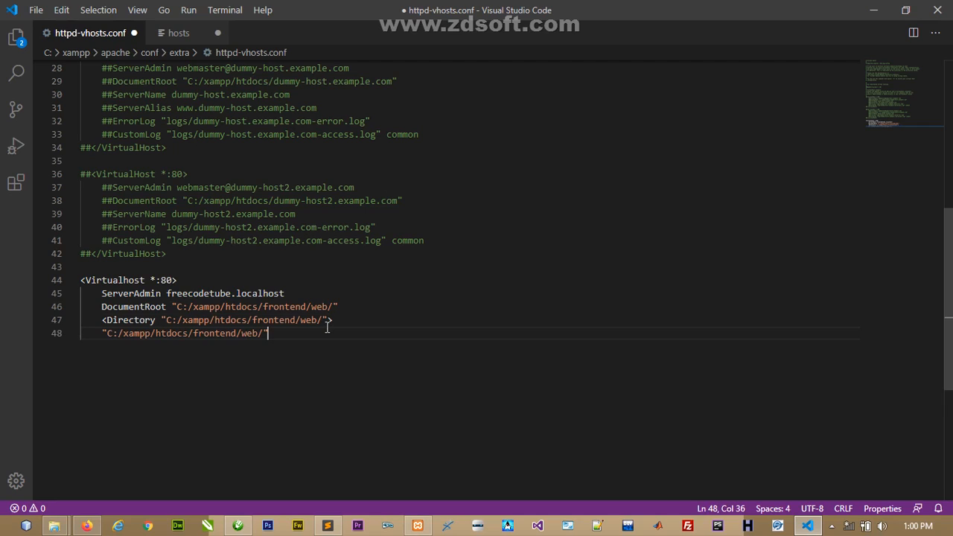
key(BackSpace)
key(BackSpace)
key(BackSpace)
key(BackSpace)
key(BackSpace)
key(BackSpace)
key(BackSpace)
key(BackSpace)
key(BackSpace)
key(BackSpace)
key(BackSpace)
key(BackSpace)
key(BackSpace)
key(BackSpace)
key(BackSpace)
key(BackSpace)
key(BackSpace)
key(BackSpace)
key(BackSpace)
key(BackSpace)
key(BackSpace)
key(BackSpace)
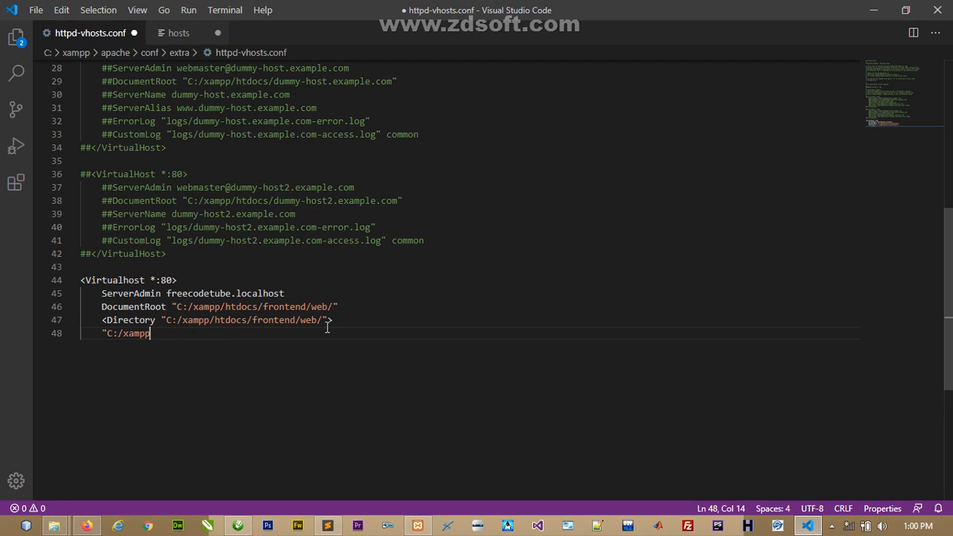
key(BackSpace)
key(BackSpace)
key(BackSpace)
key(BackSpace)
key(BackSpace)
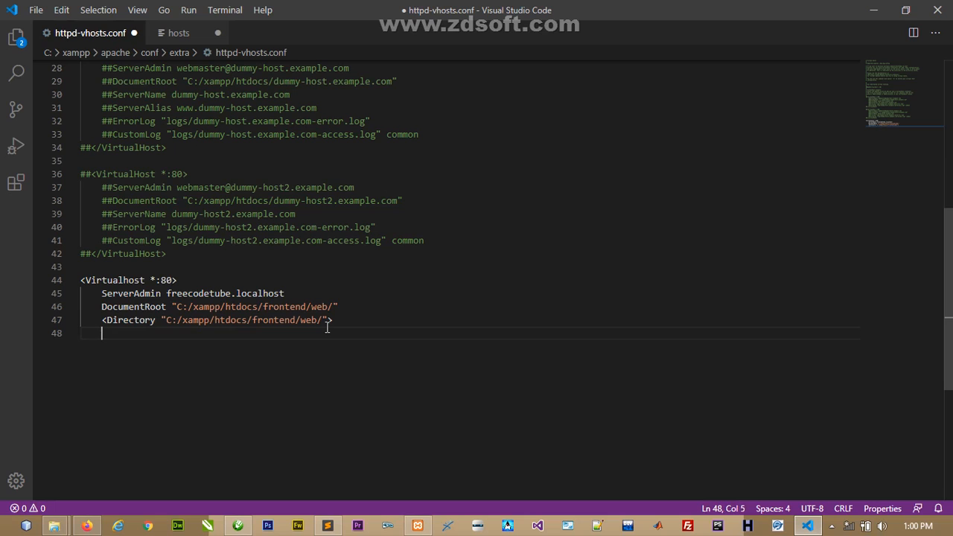
- Copy the mod_rewrite and index settings from the reference config in Sublime Text
click(328, 527)
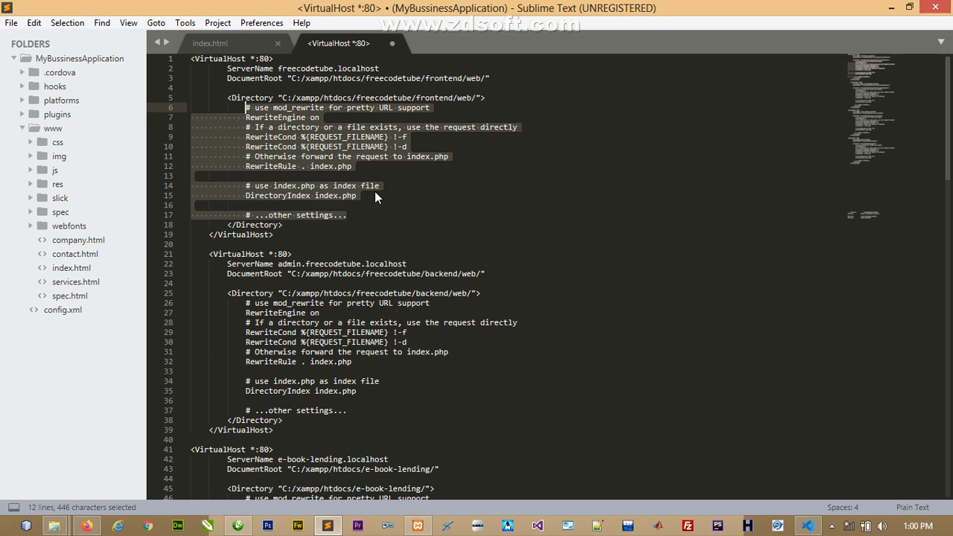
right_click(307, 137)
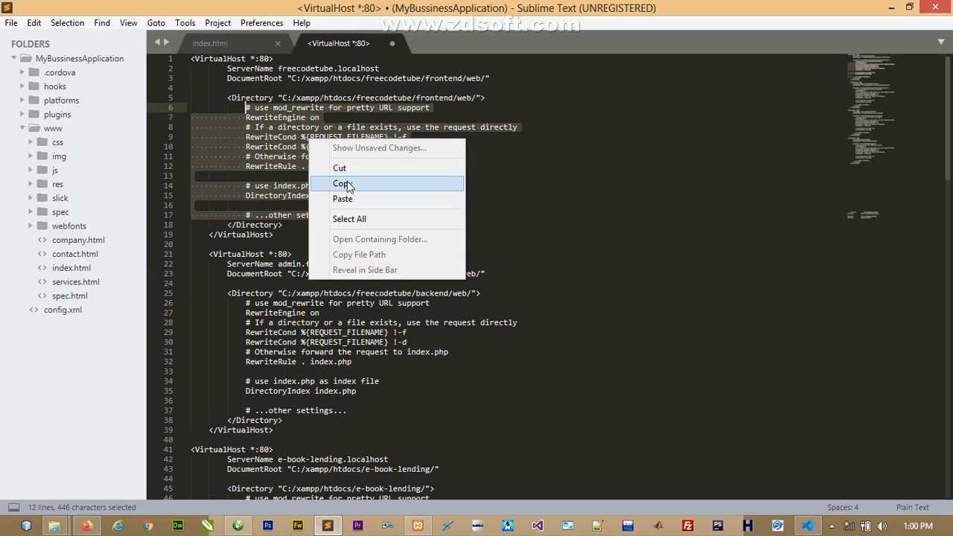
click(347, 183)
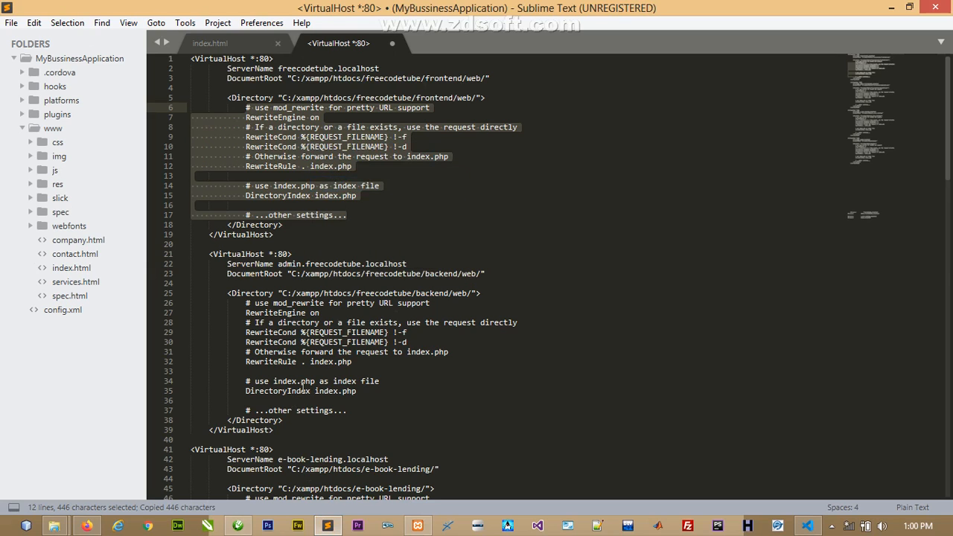
click(808, 527)
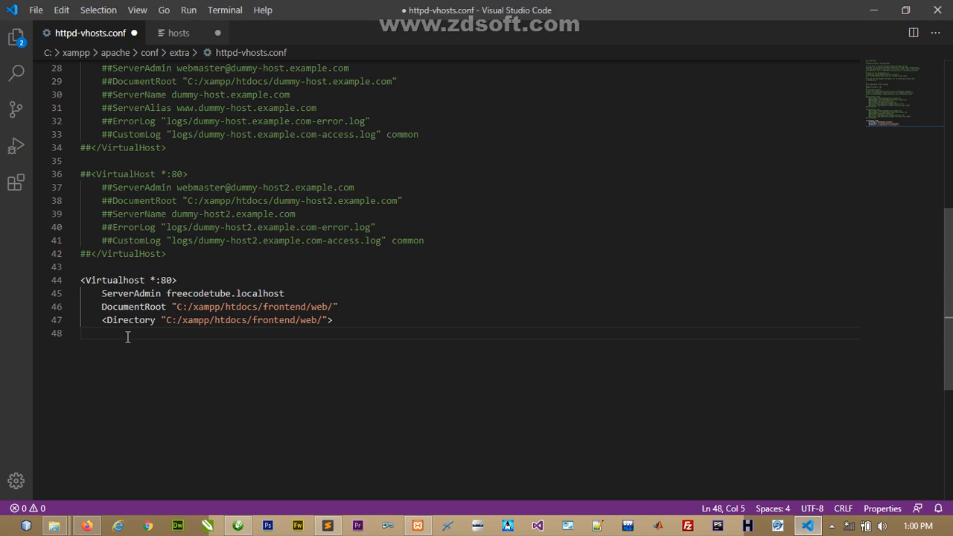
- Paste the rewrite rules and DirectoryIndex index.php into the Directory block, leaving empty line 60
text(# use mod_rewrite for pretty URL support             RewriteEngine on             # If a directory or a file exists, use the request directly             RewriteCond %{REQUEST_FILENAME} !-f             RewriteCond %{REQUEST_FILENAME} !-d             # Otherwise forward the request to index.php             RewriteRule . index.php              # use index.php as index file             DirectoryIndex index.php              # ...other settings...)
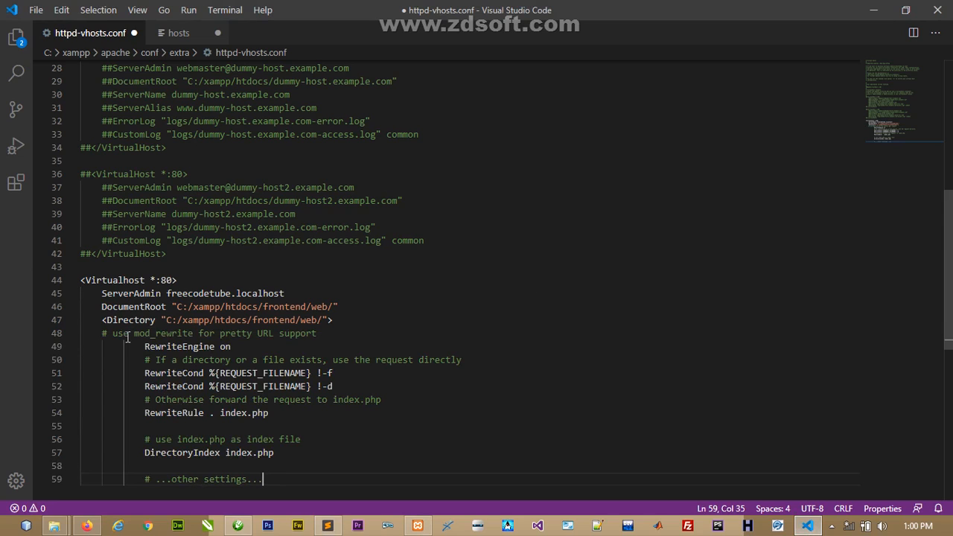
click(223, 346)
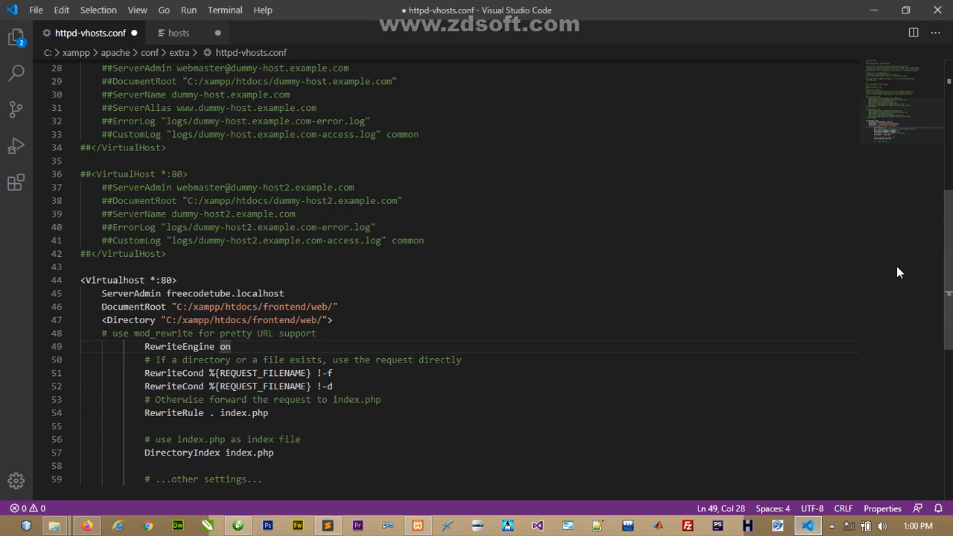
scroll(407, 351, down, 2)
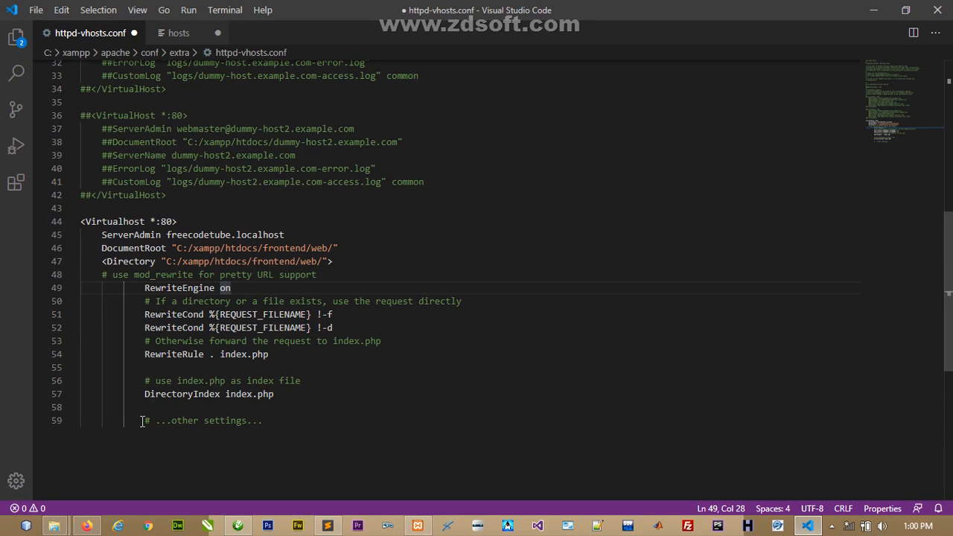
click(276, 423)
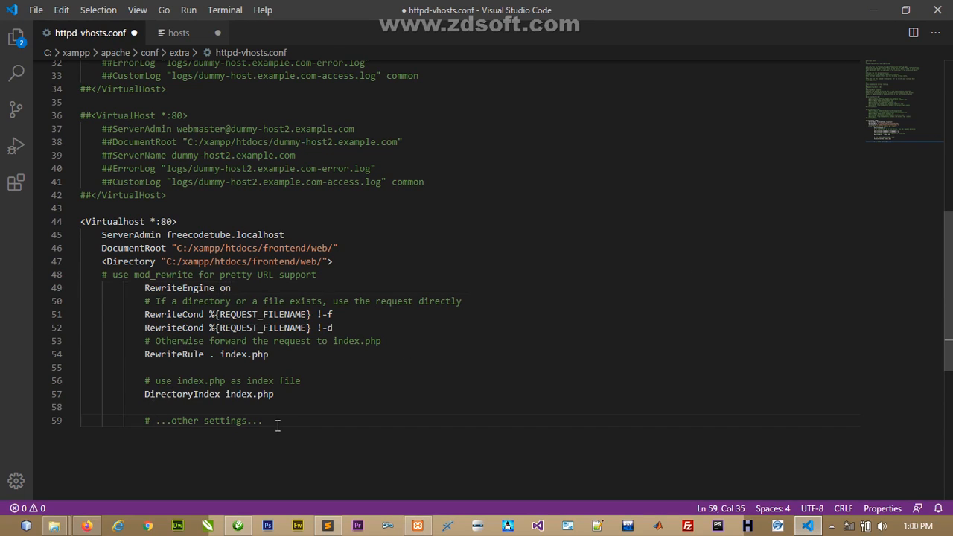
key(Return)
key(BackSpace)
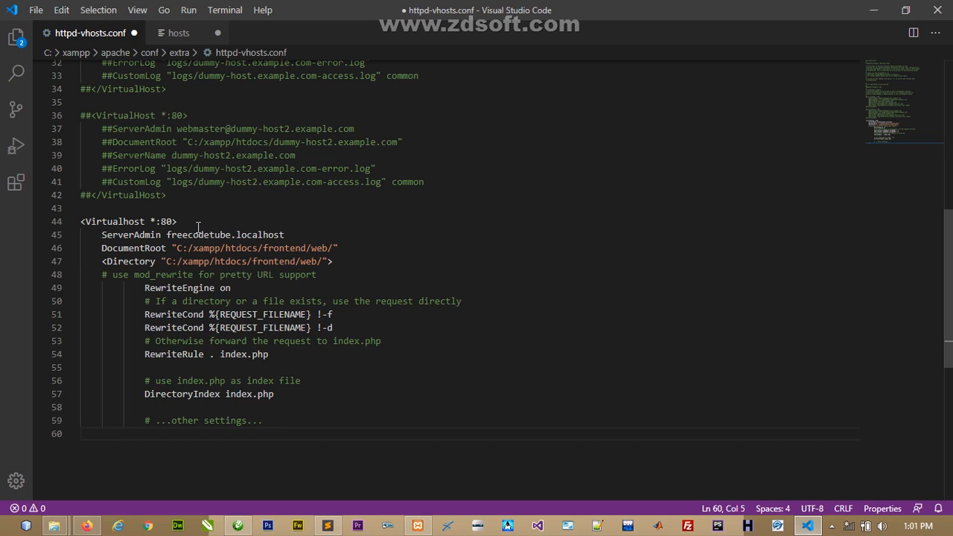
drag(197, 227, 45, 230)
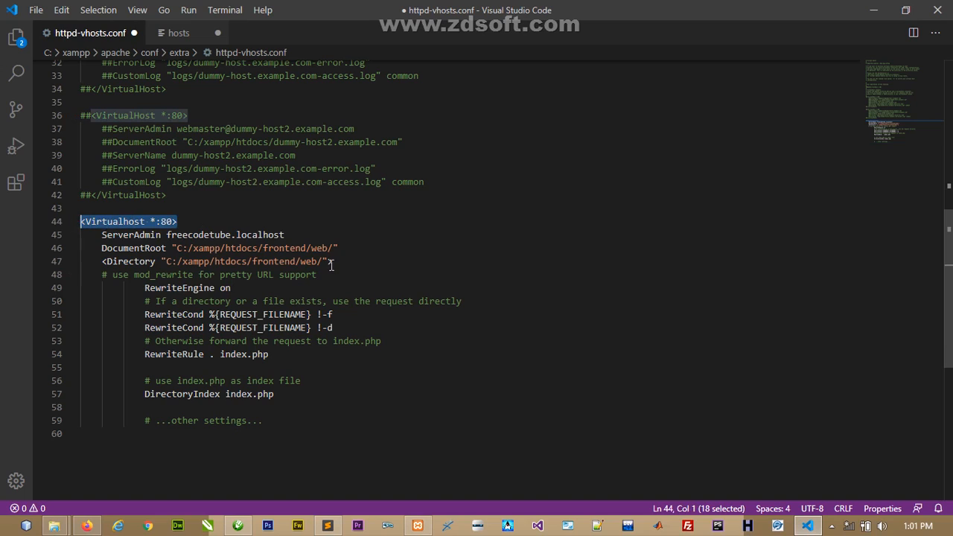
drag(333, 264, 102, 265)
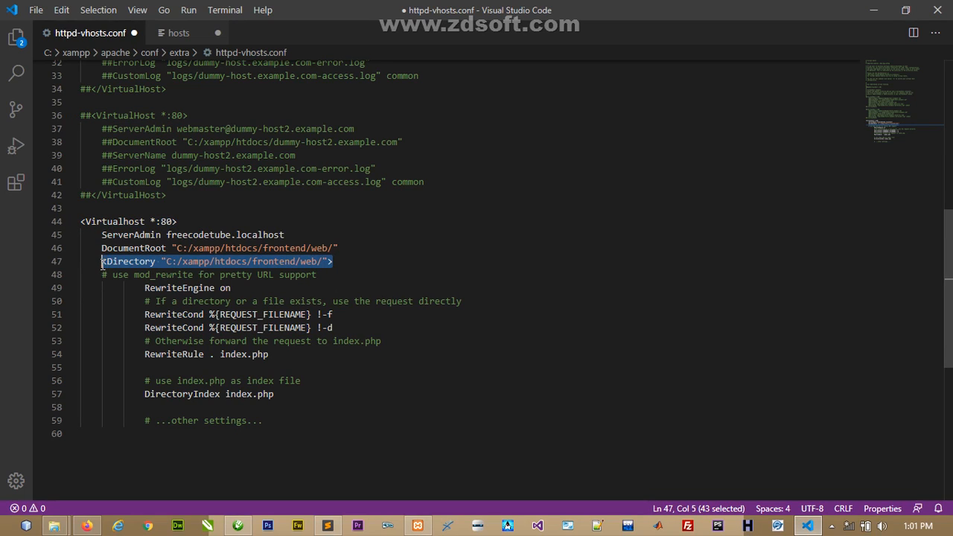
click(104, 435)
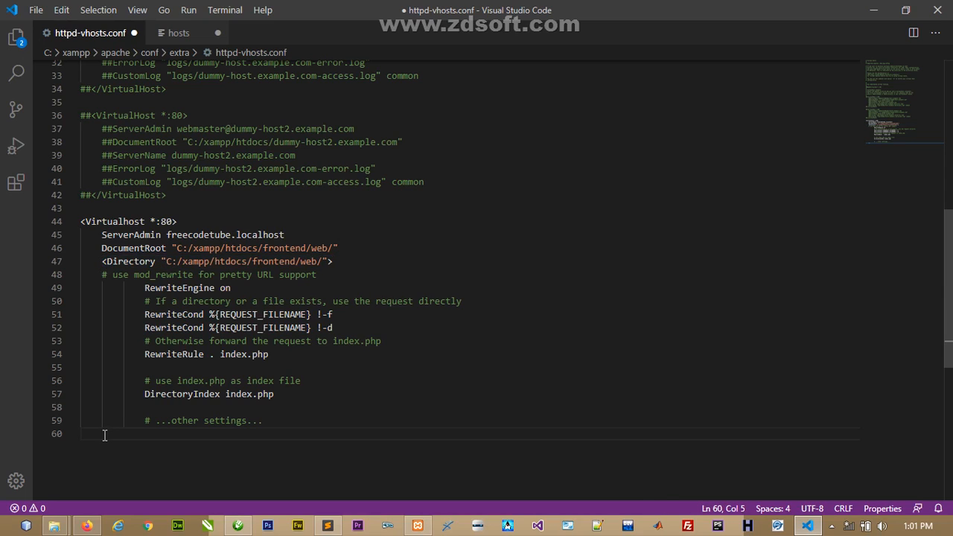
- Close the block with </Directory> and </Virtualhost>
text(</D)
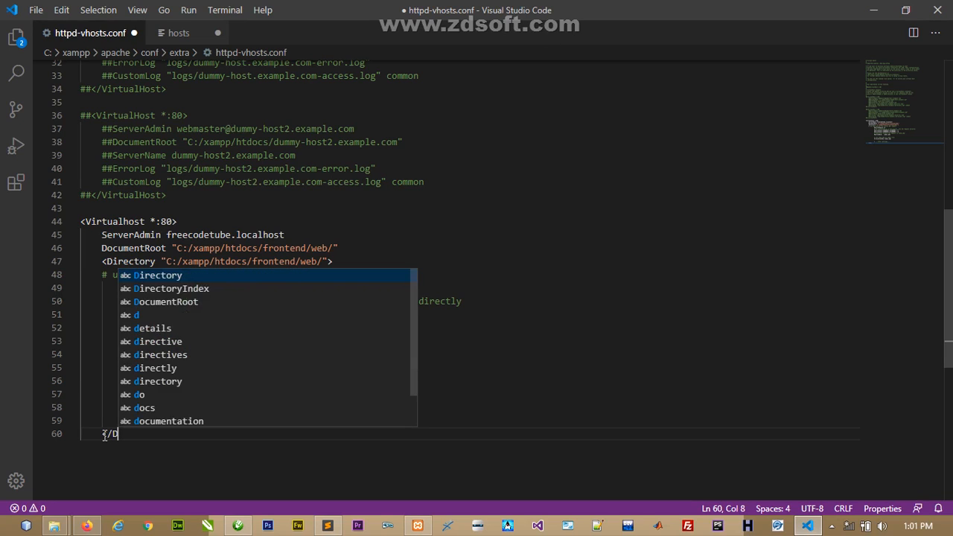
text(irector)
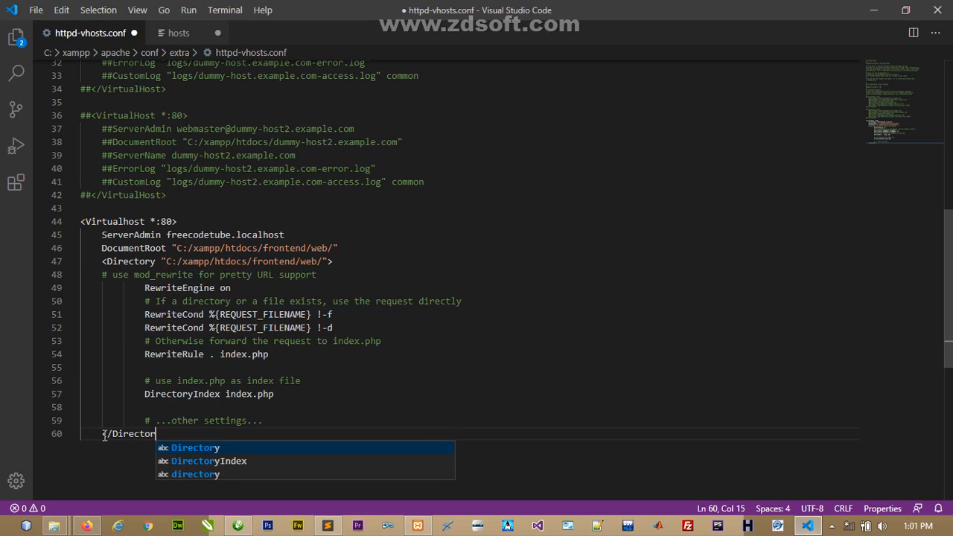
text(y>)
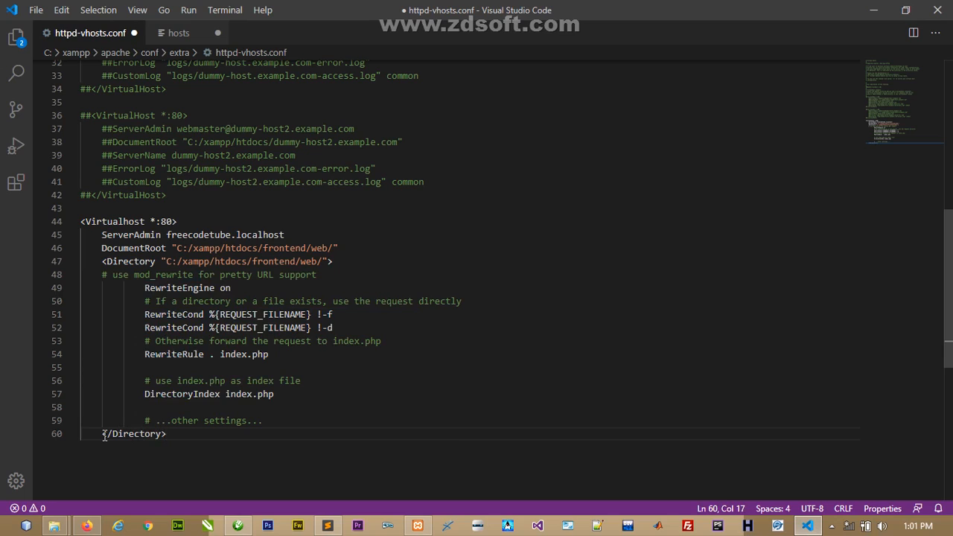
key(Return)
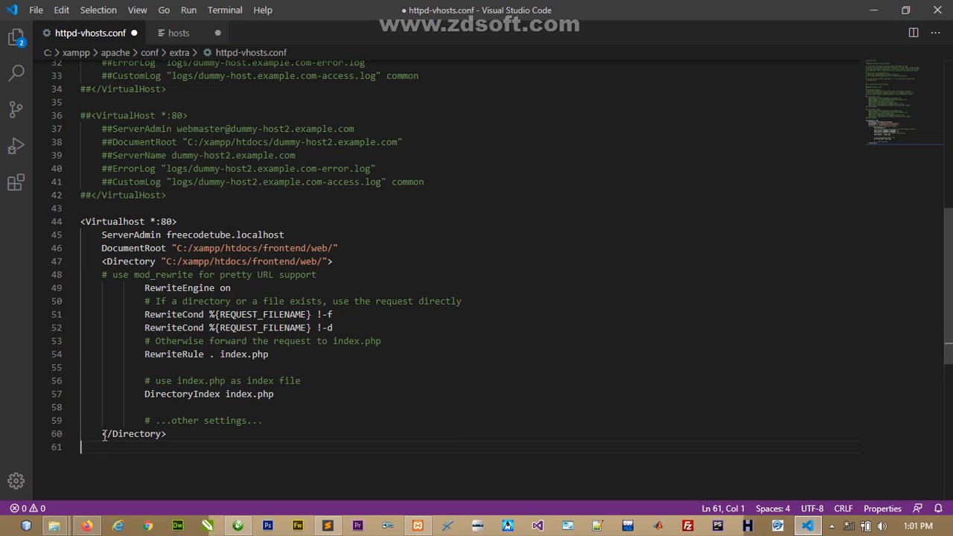
text(</V)
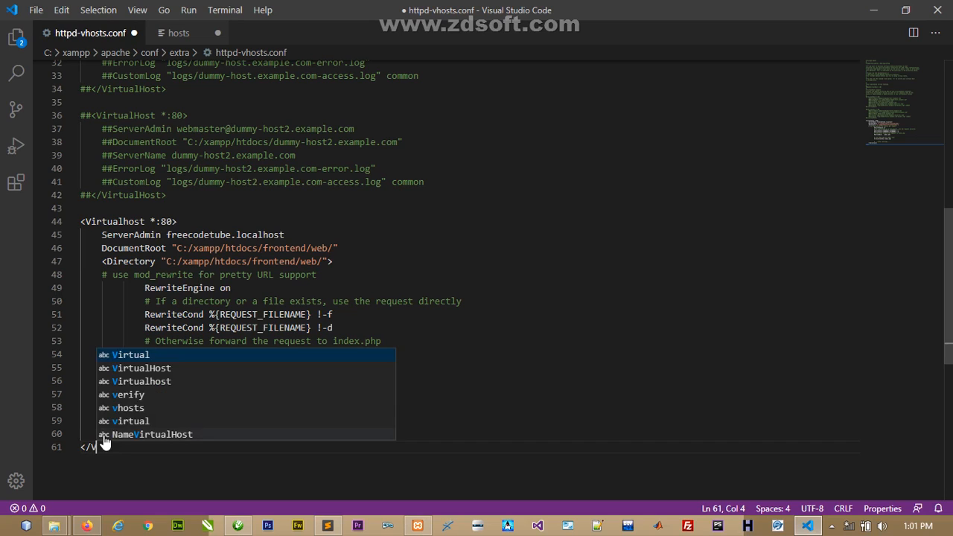
text(irtualhost)
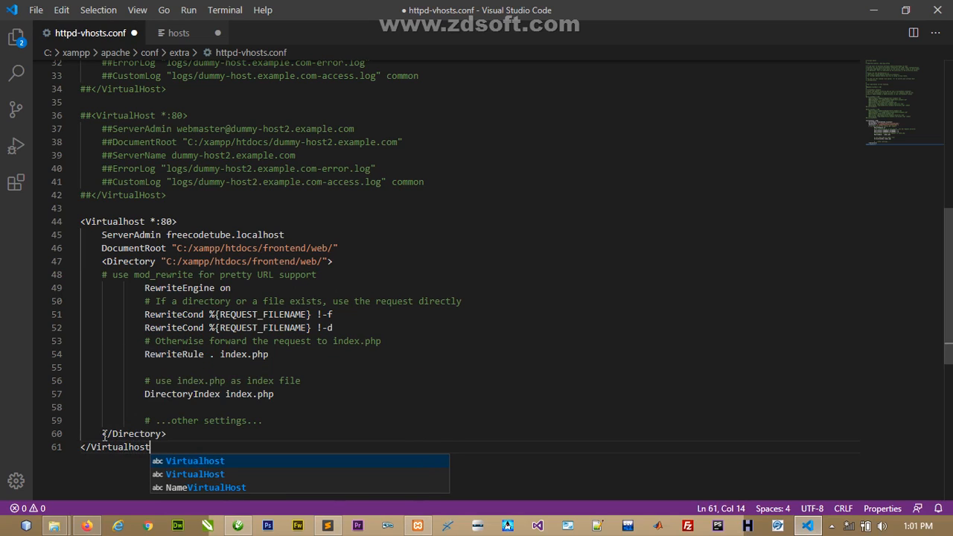
text(>)
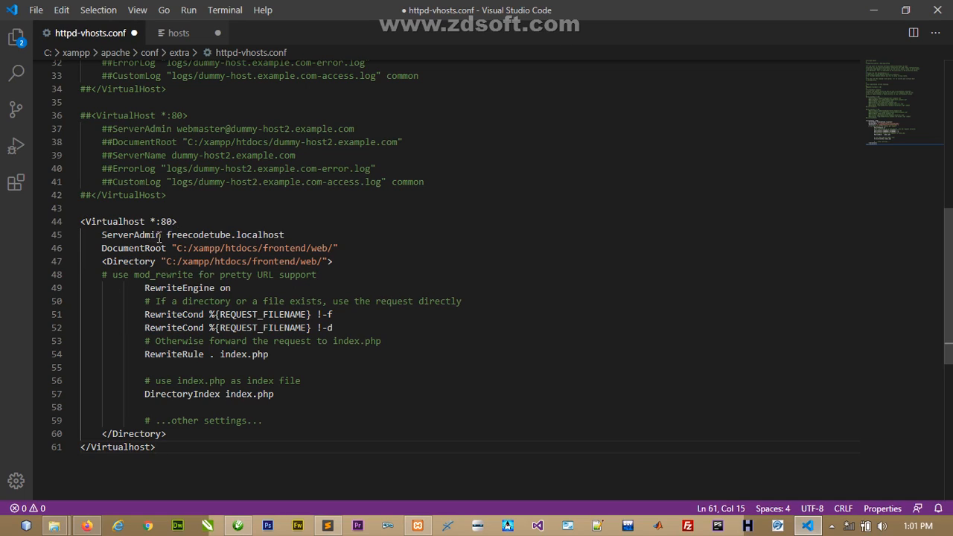
drag(159, 237, 112, 249)
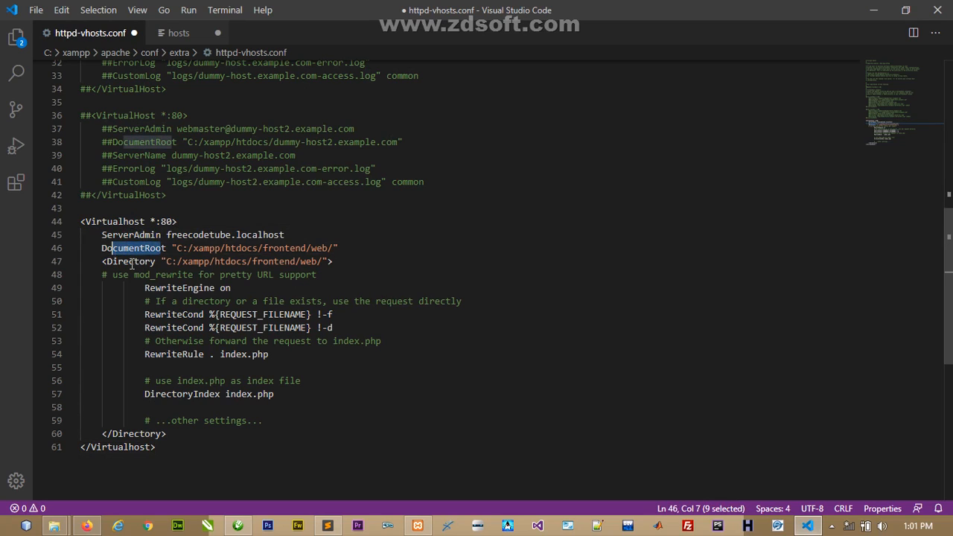
click(145, 262)
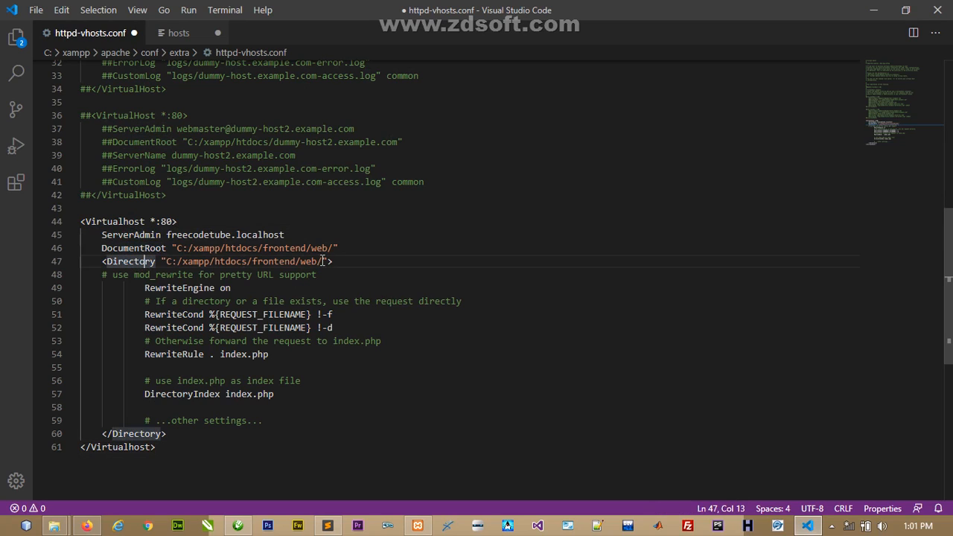
drag(321, 261, 283, 261)
click(215, 262)
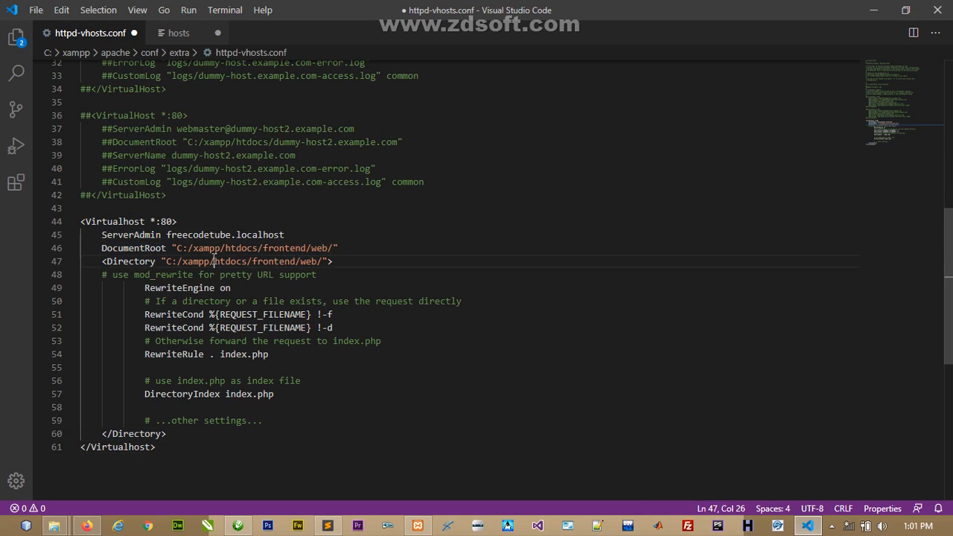
- Duplicate the Virtualhost block (lines 44–61) below it at lines 63–80
drag(166, 447, 82, 226)
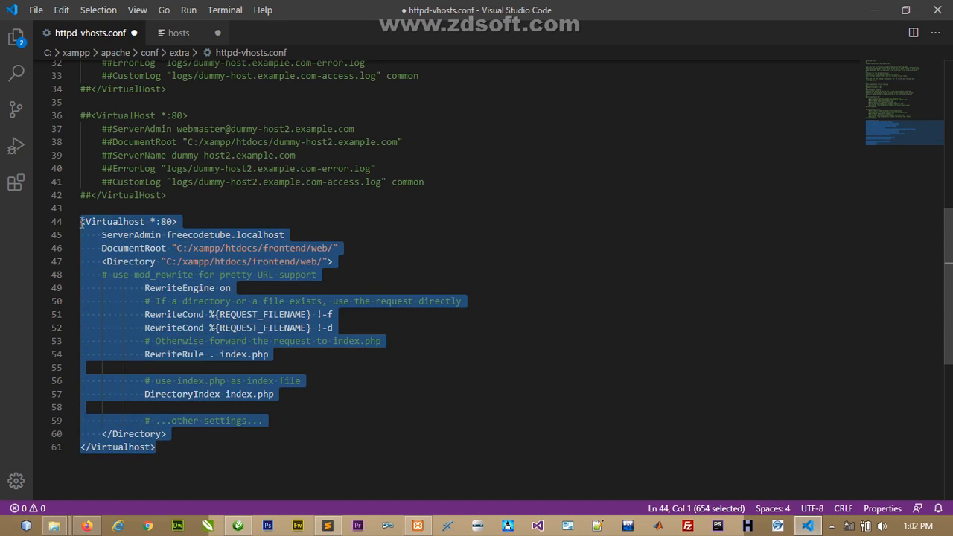
right_click(93, 222)
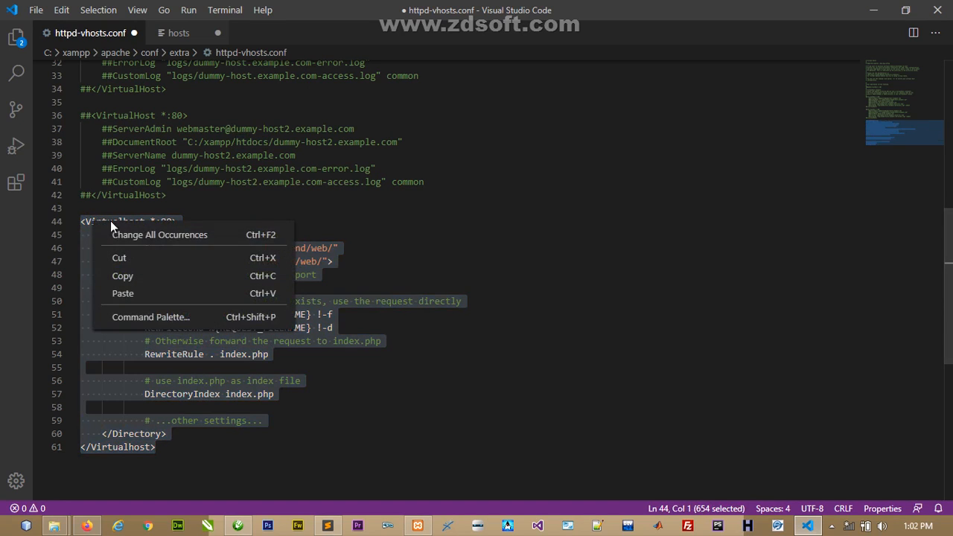
click(147, 275)
click(163, 481)
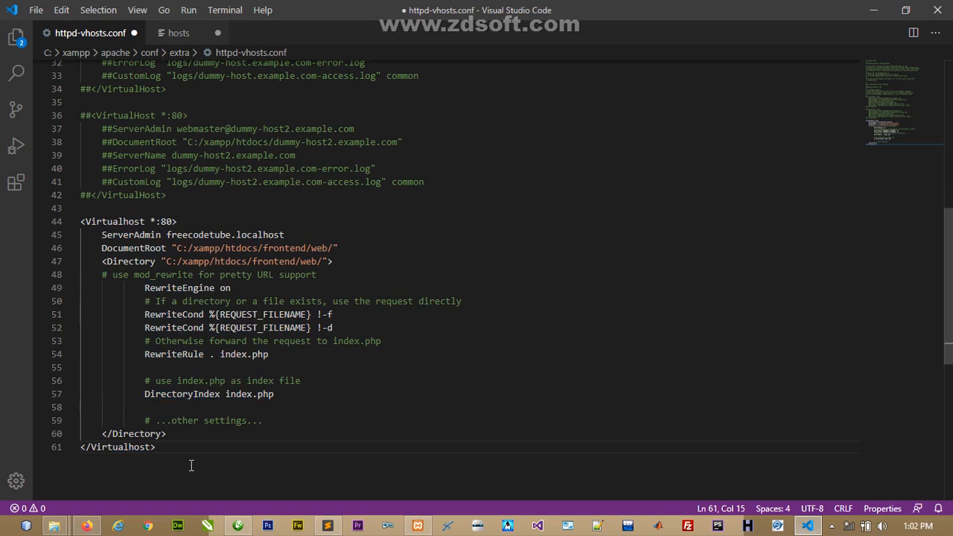
key(Return)
key(Return)
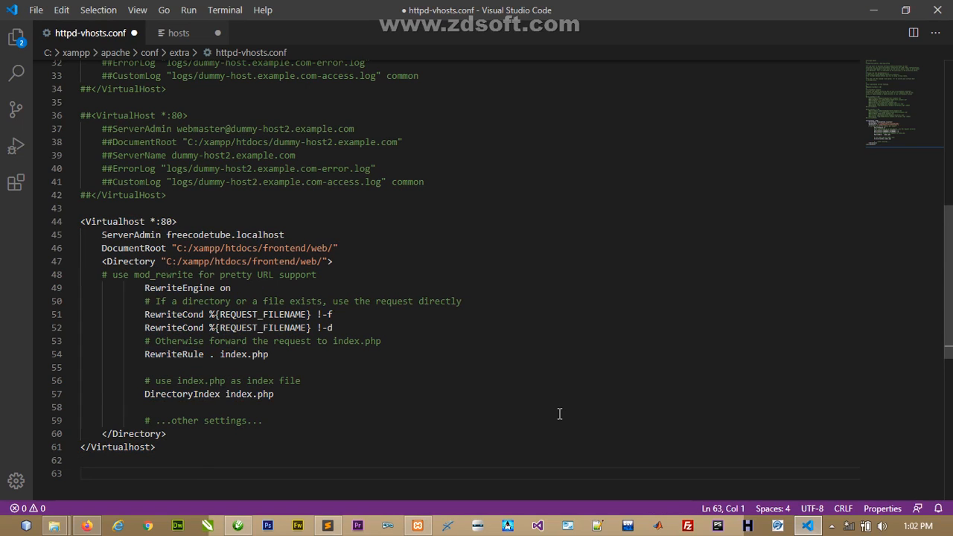
key(ctrl+v)
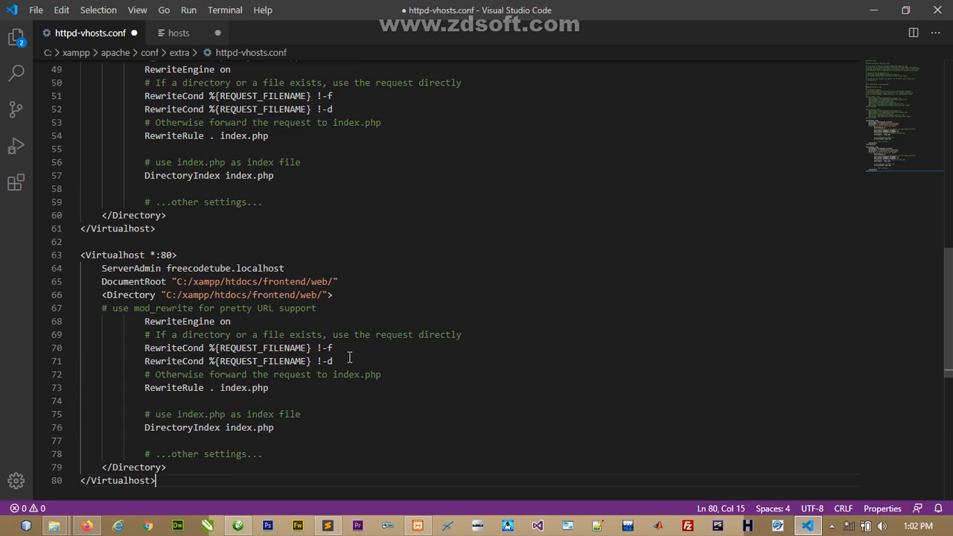
- Change the copy to admin.freecodetube.localhost with backend/web in DocumentRoot and Directory paths
click(166, 268)
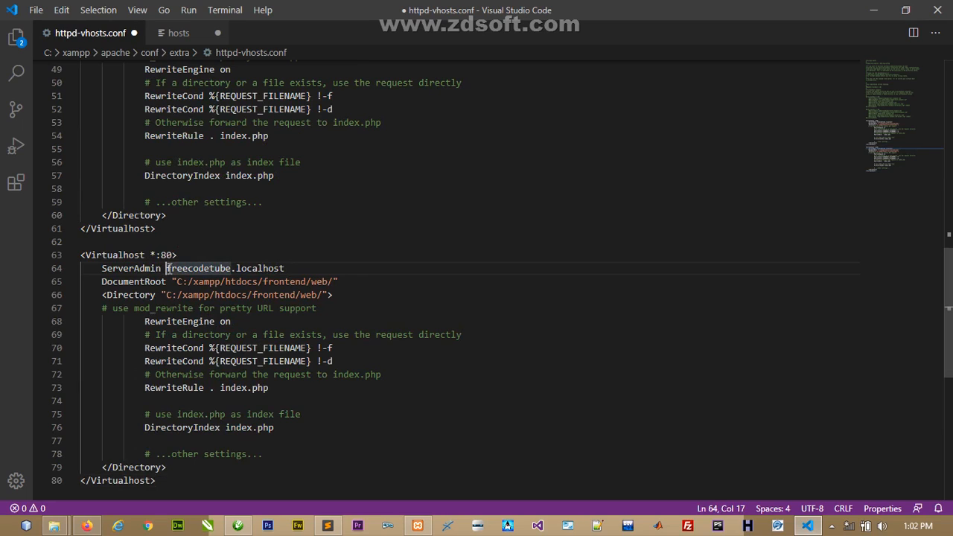
text(admin.)
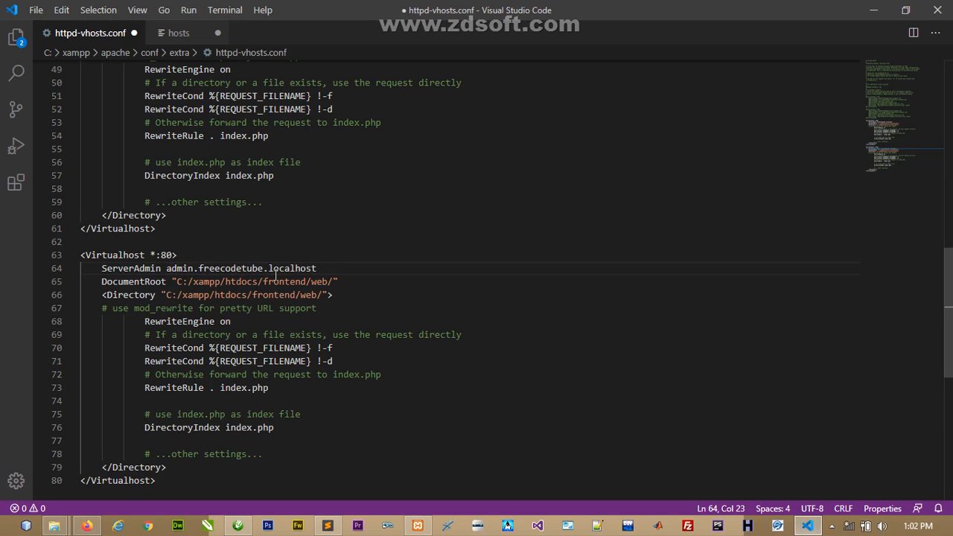
click(166, 282)
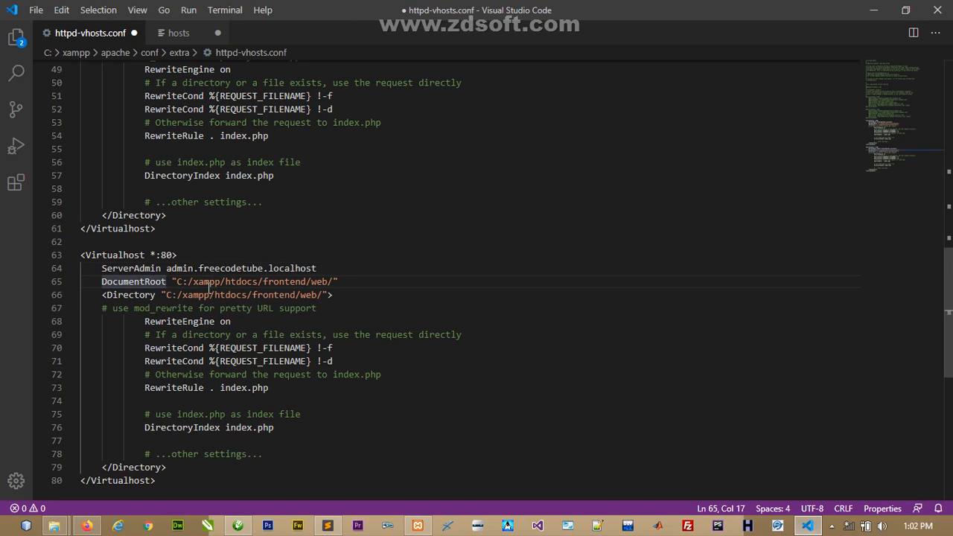
double_click(285, 283)
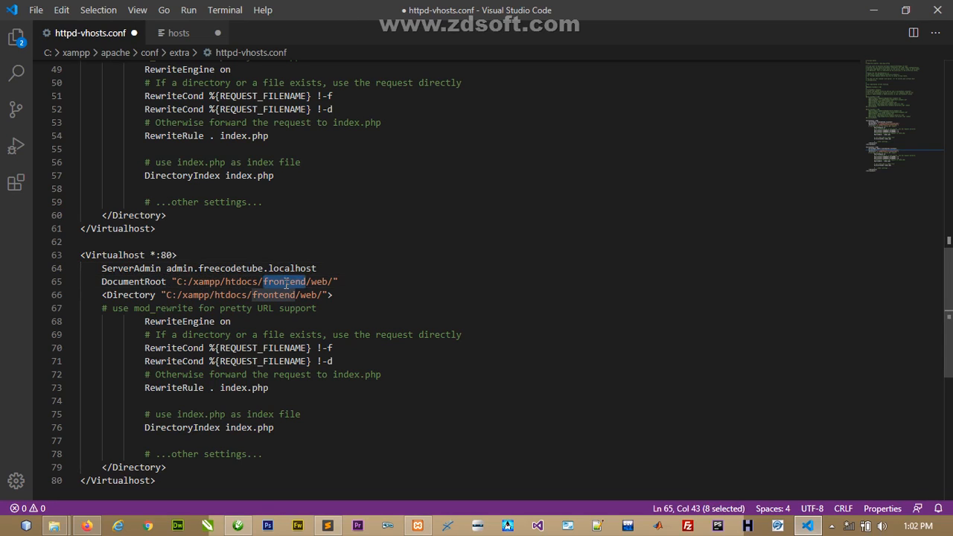
text(backen)
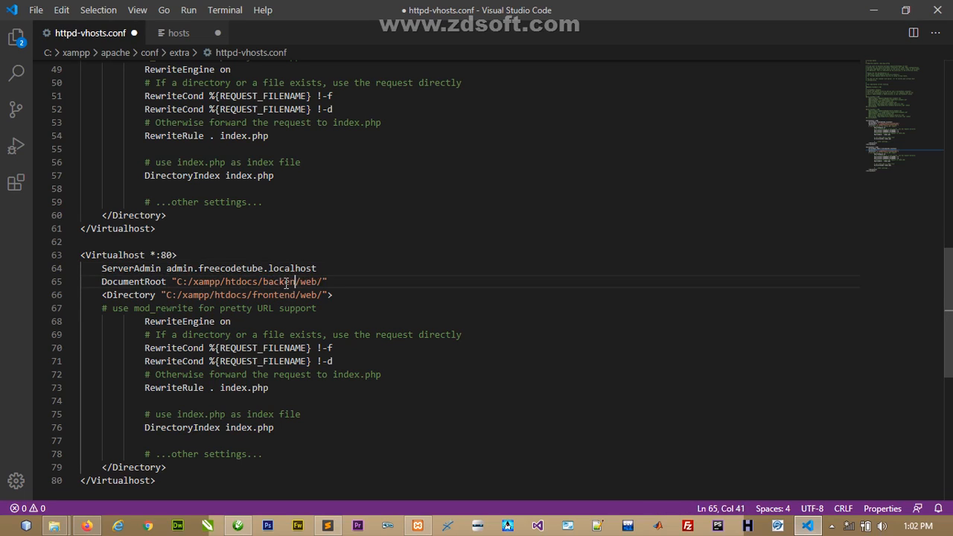
text(d)
double_click(272, 295)
text(backe)
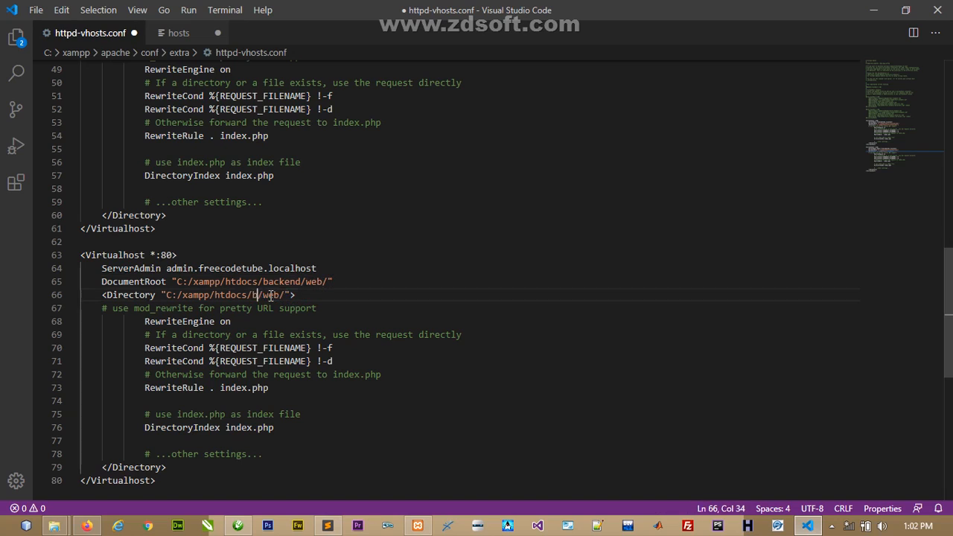
text(nd)
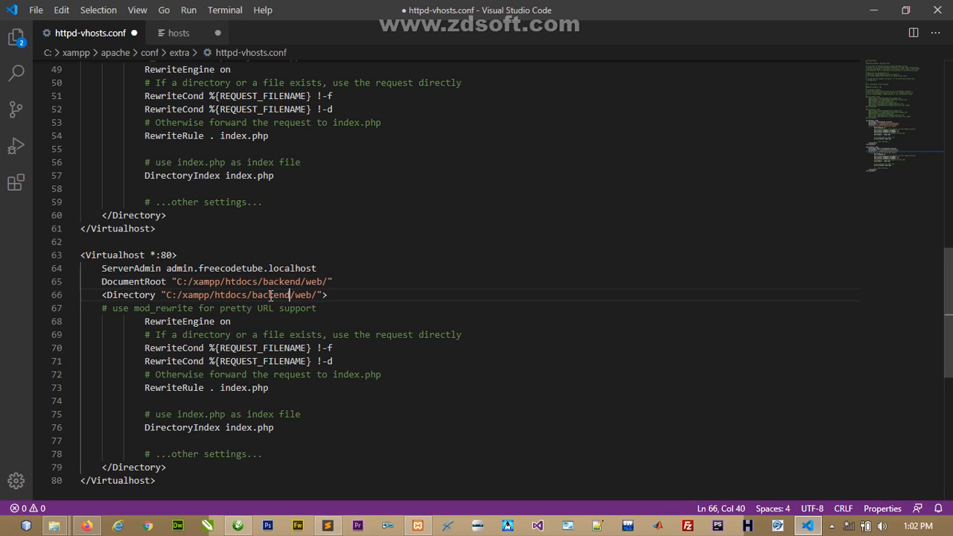
click(353, 296)
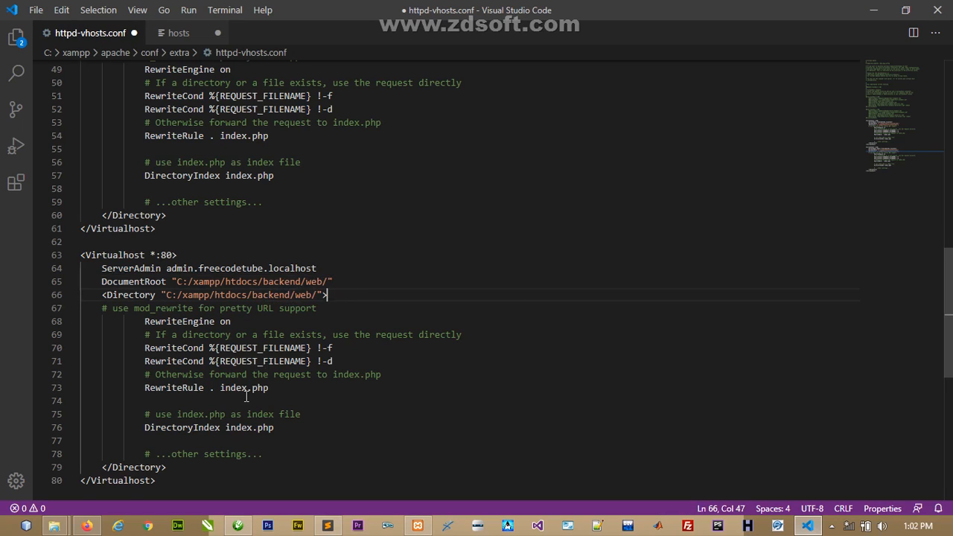
- Save httpd-vhosts.conf via the File menu
click(193, 469)
drag(946, 282, 952, 301)
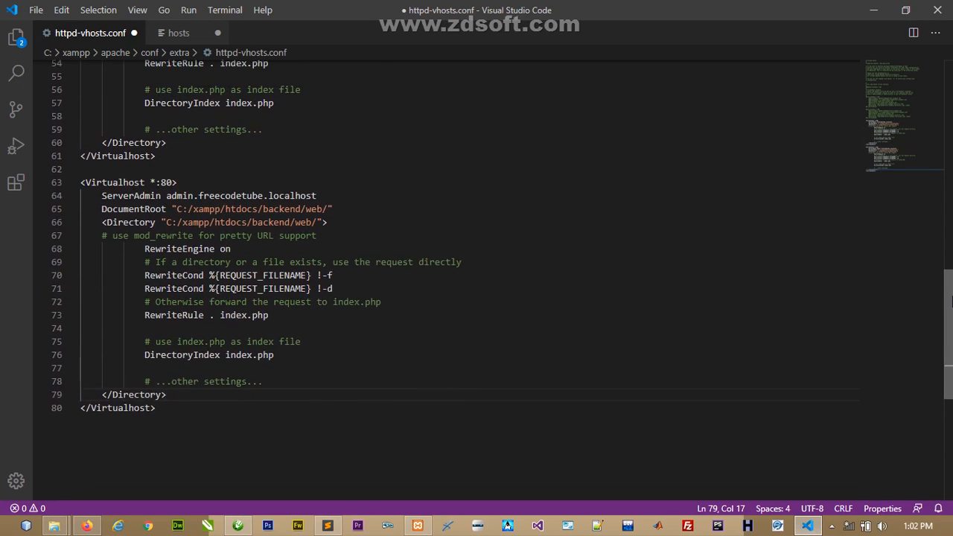
click(275, 421)
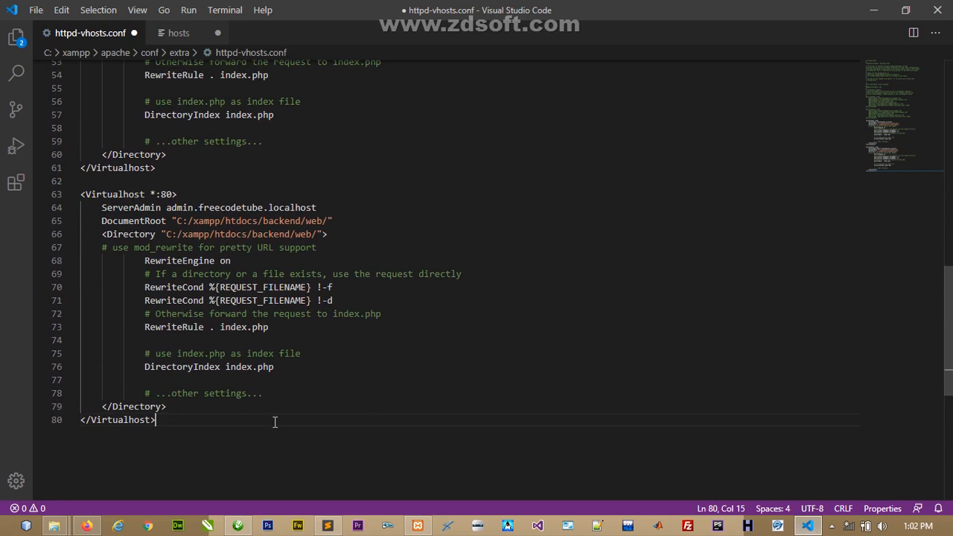
click(34, 10)
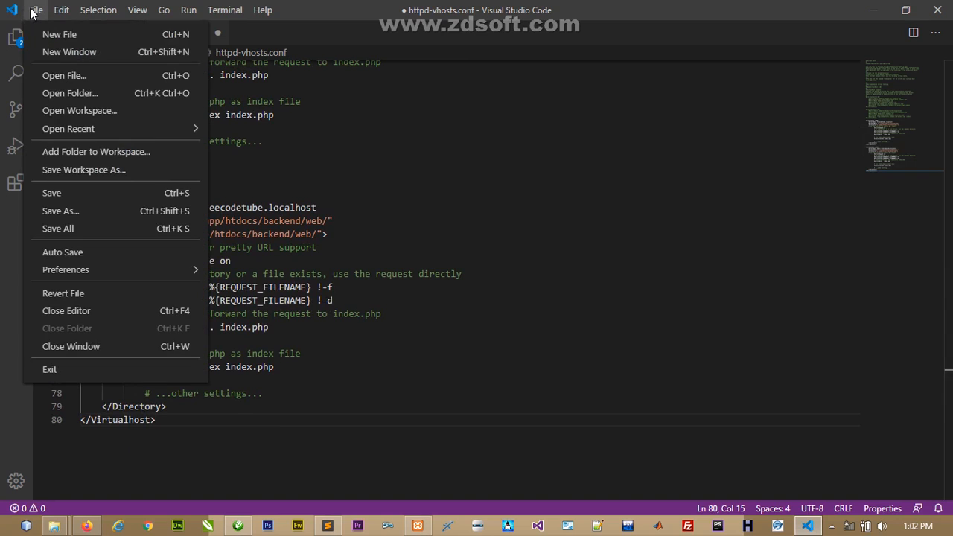
click(60, 192)
click(356, 379)
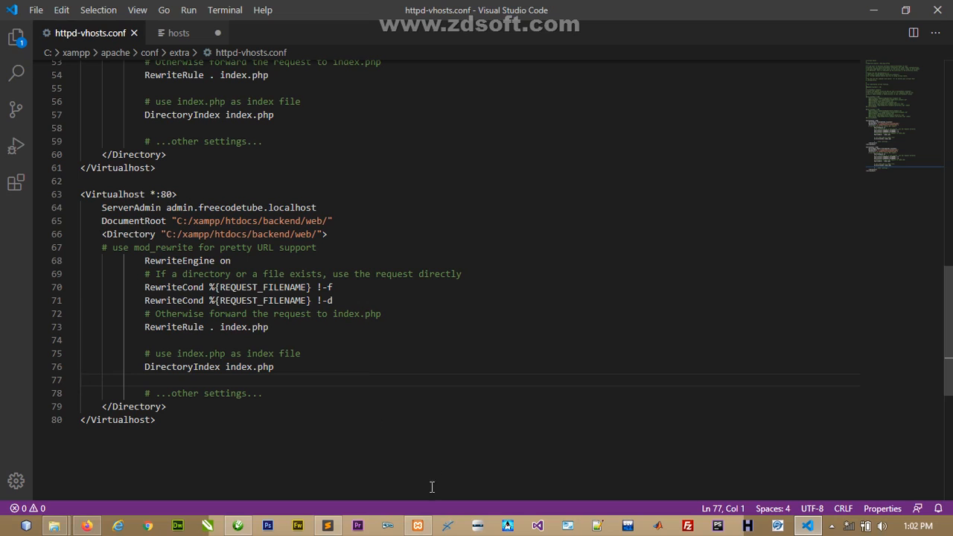
- Stop and restart Apache in the XAMPP Control Panel, then go back to the editor
click(418, 526)
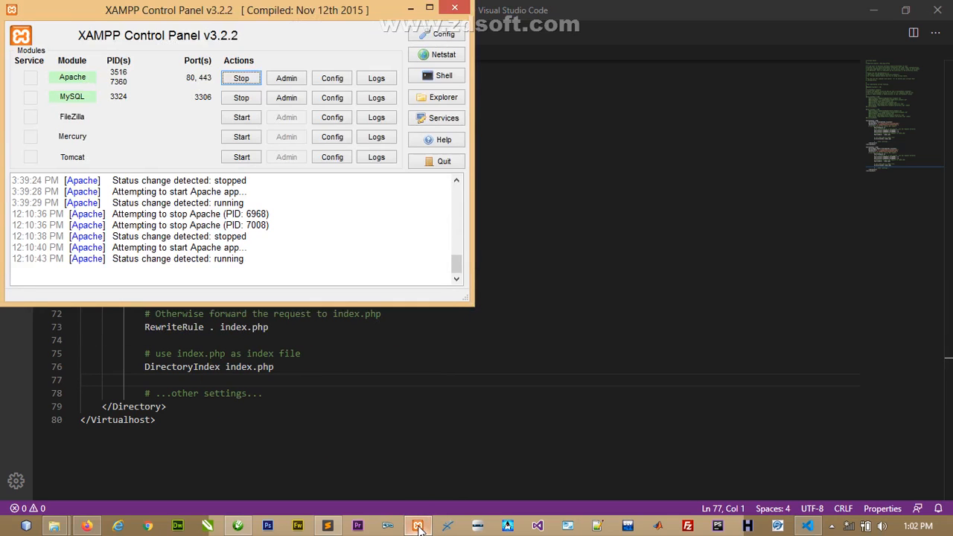
click(241, 83)
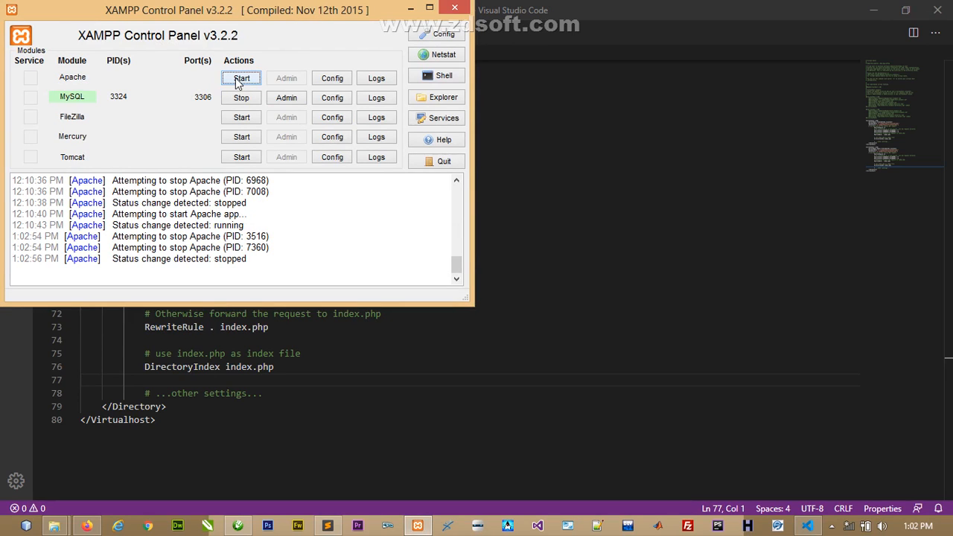
click(239, 80)
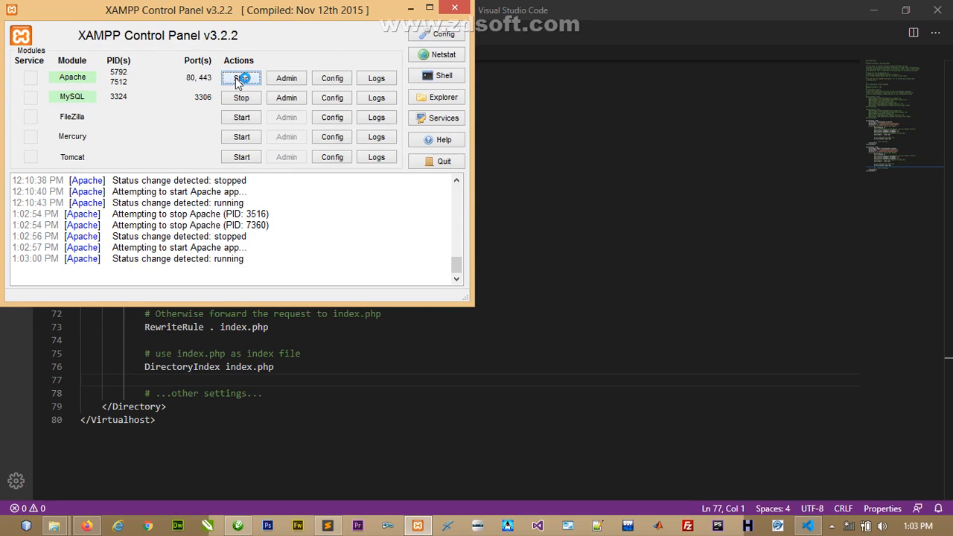
click(284, 380)
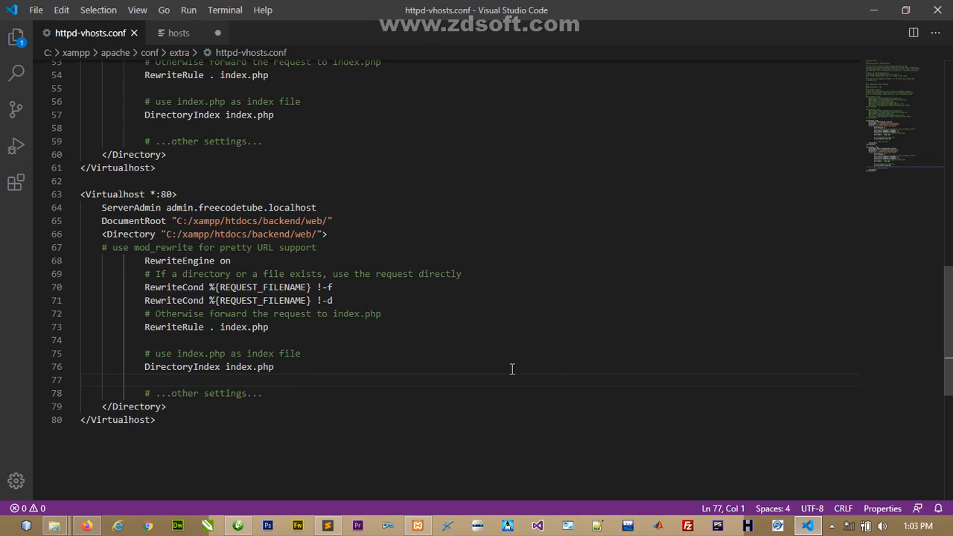
- In File Explorer, browse to C:\Windows\System32\Drivers\etc
mouse_move(54, 526)
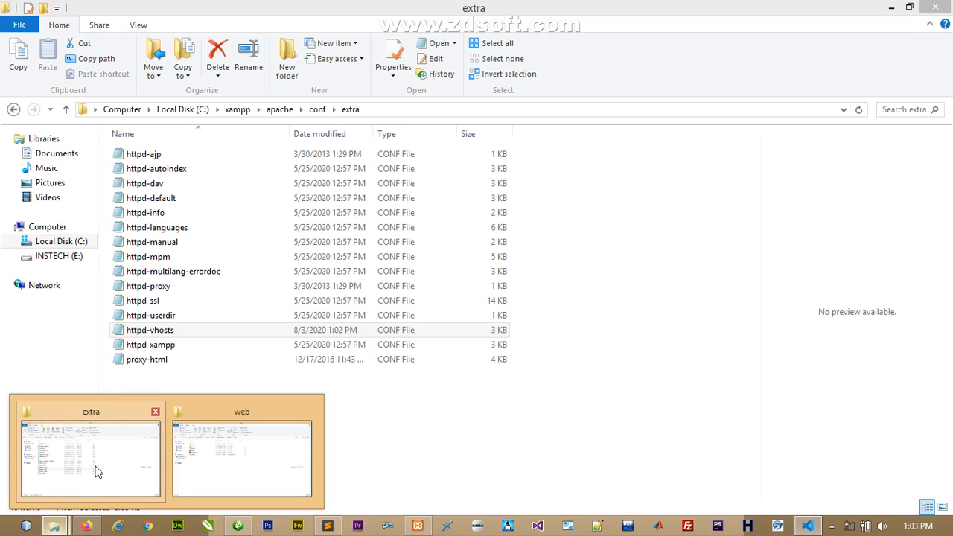
click(88, 484)
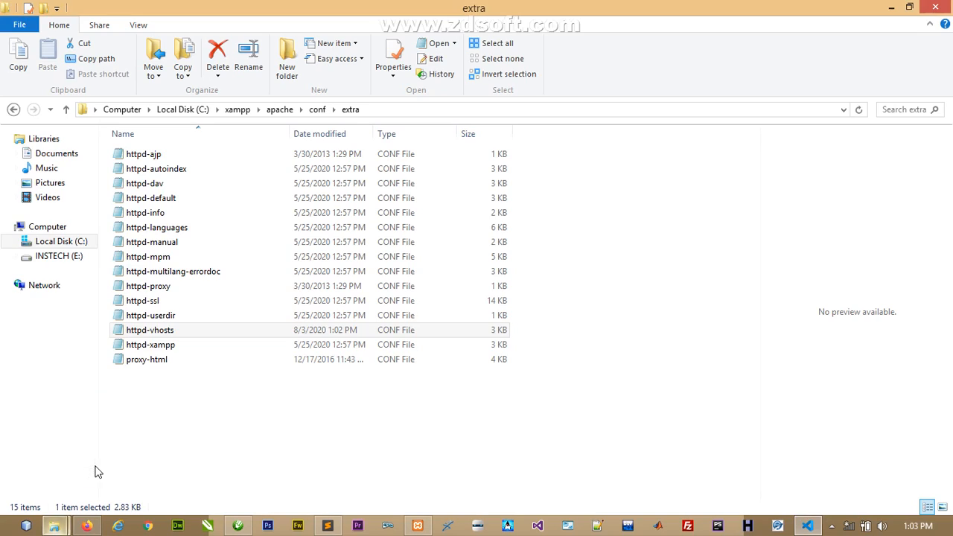
click(44, 239)
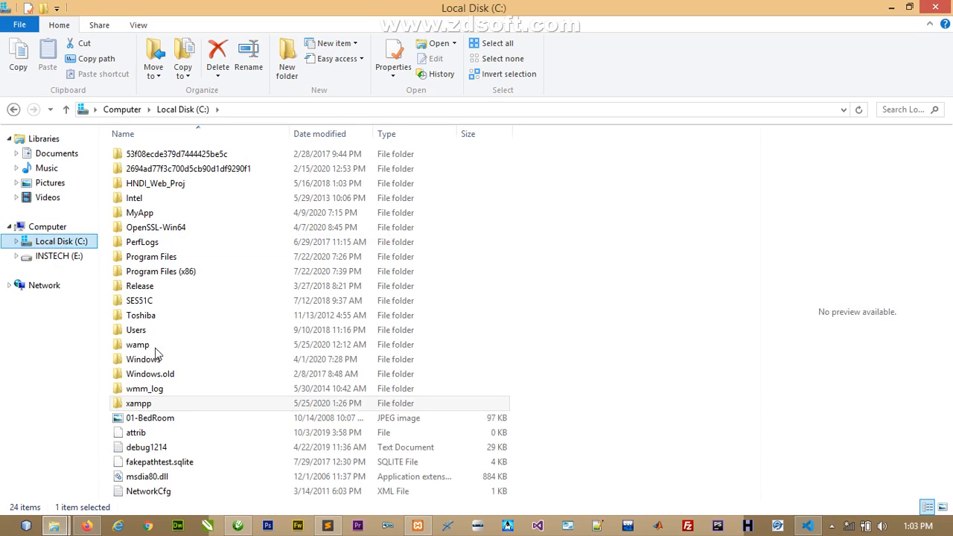
click(136, 405)
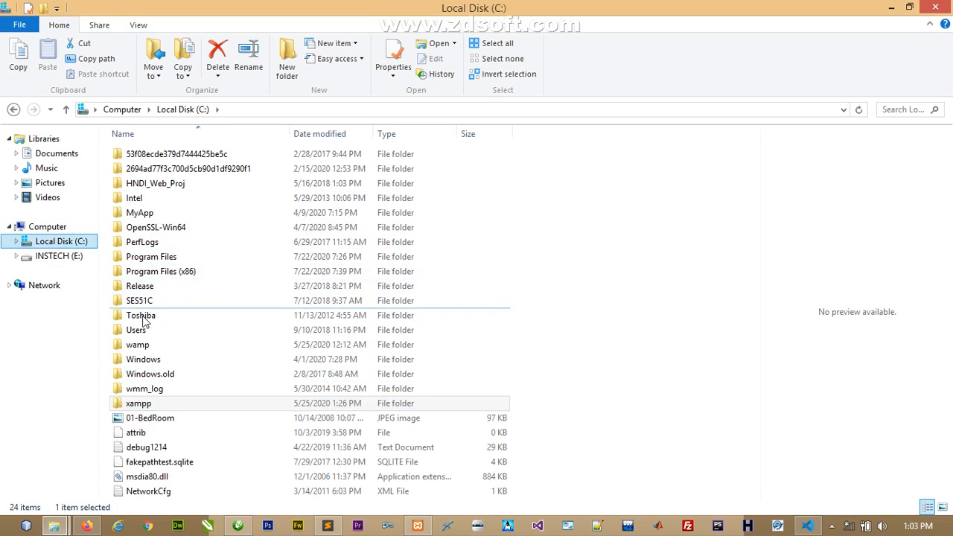
click(134, 375)
double_click(133, 361)
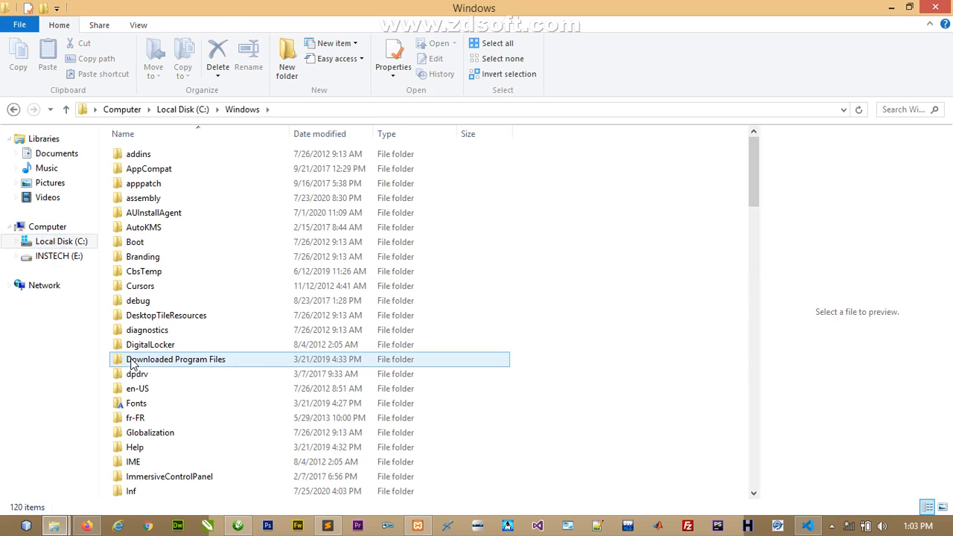
drag(750, 166, 749, 295)
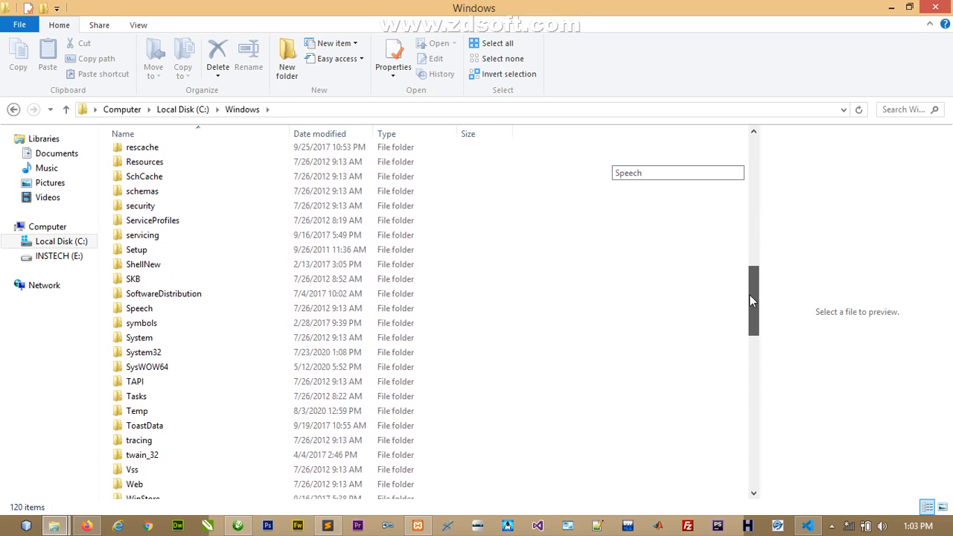
double_click(158, 354)
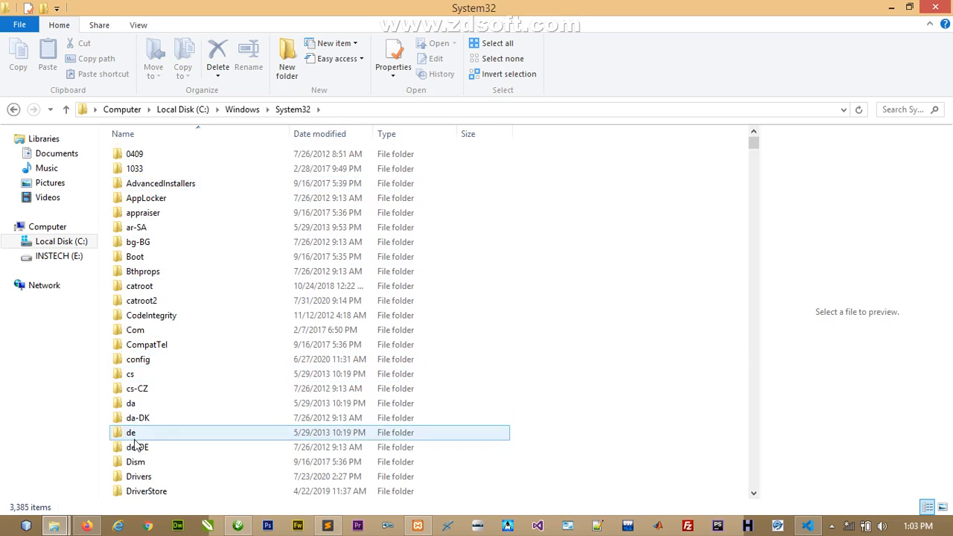
double_click(134, 476)
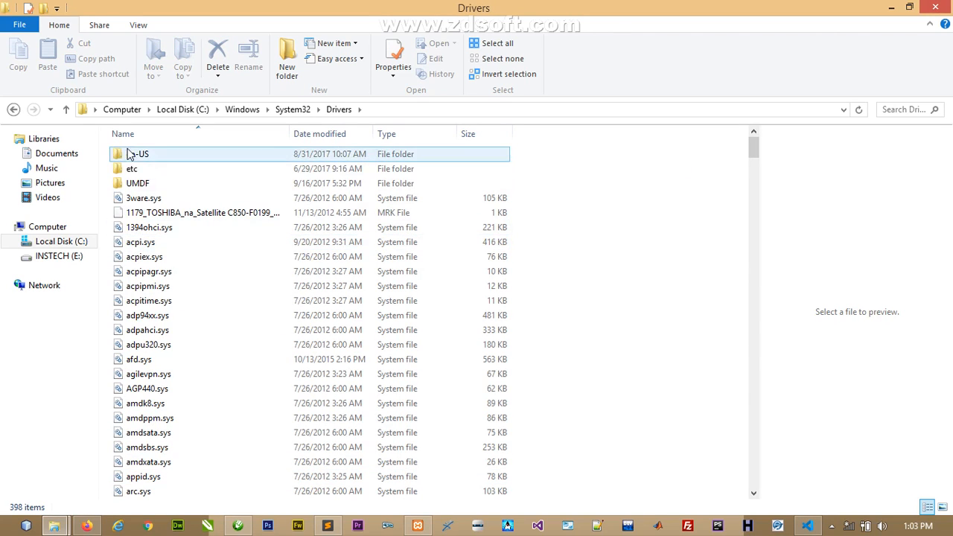
double_click(130, 169)
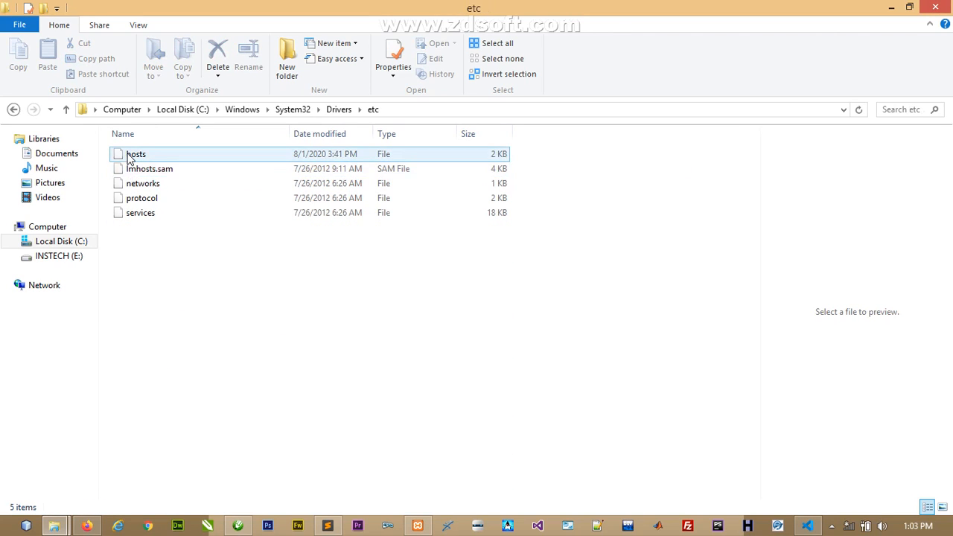
- Open the hosts file with Visual Studio Code
click(129, 157)
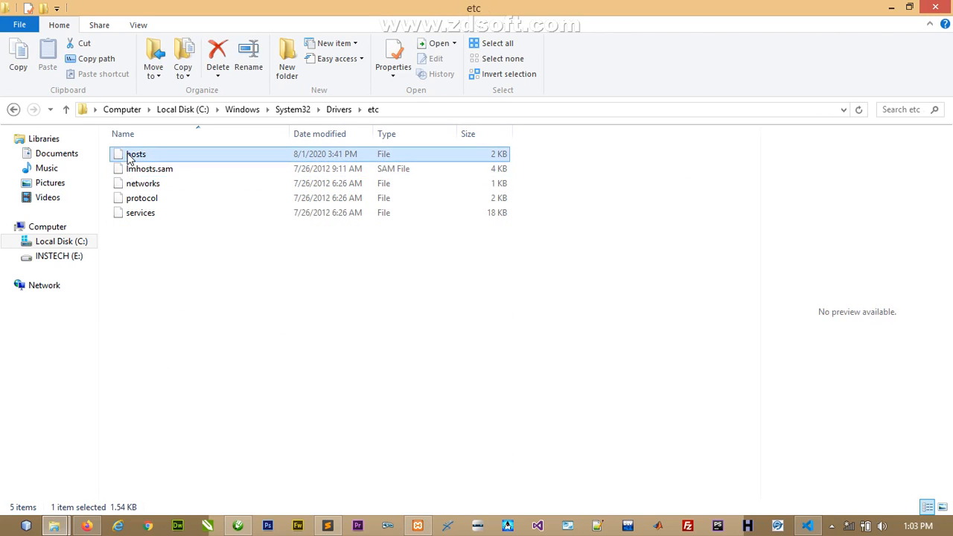
right_click(130, 159)
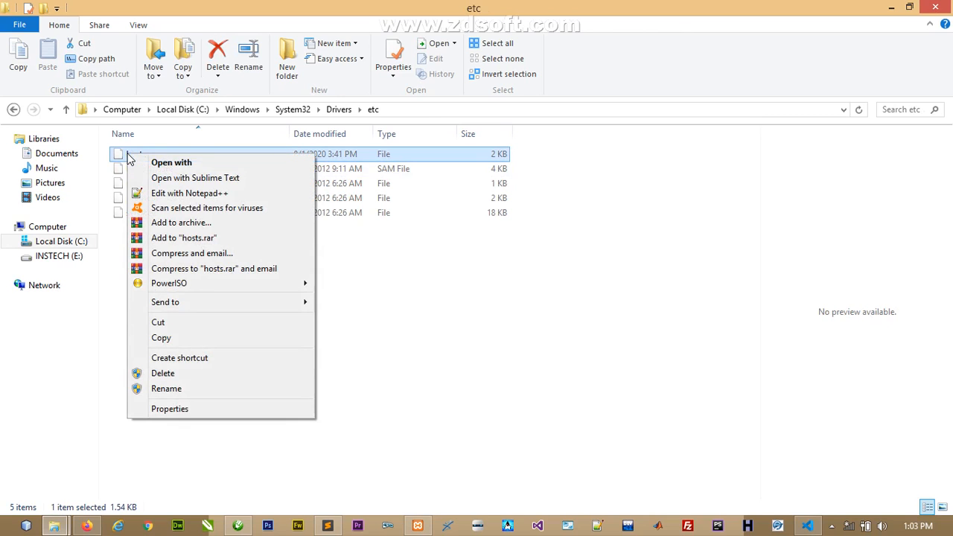
click(174, 164)
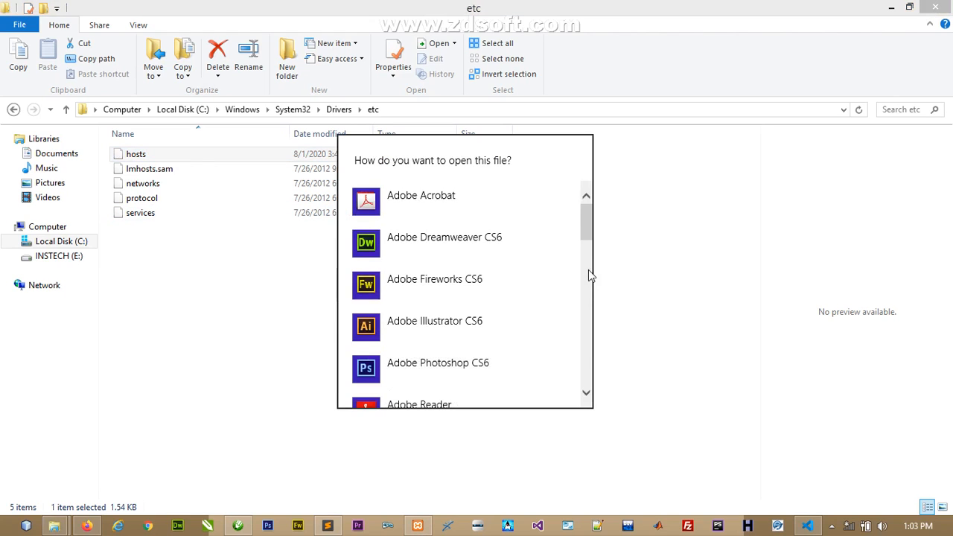
drag(588, 224, 586, 342)
click(445, 252)
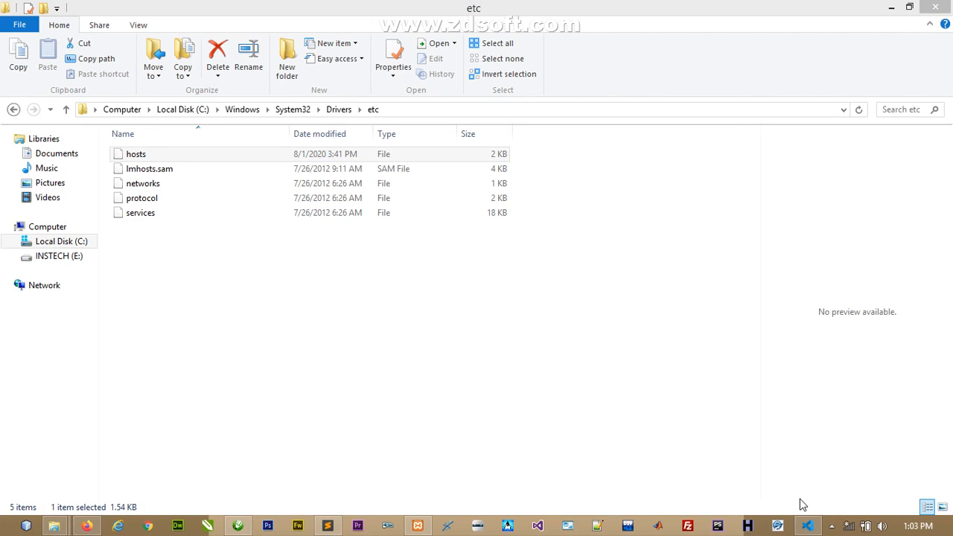
- Show the hosts file in VS Code and inspect the example entry 102.54.94.97 rhino.acme.com
click(808, 526)
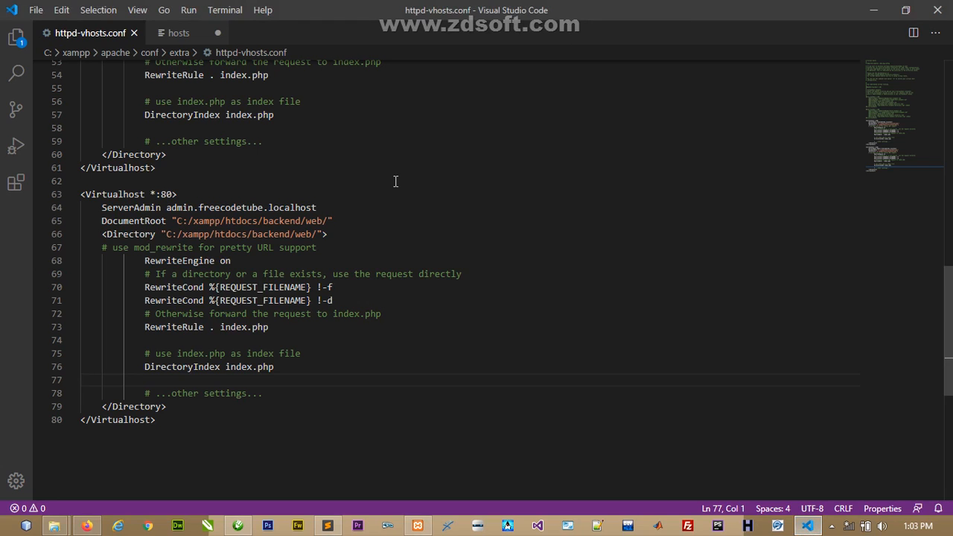
click(179, 35)
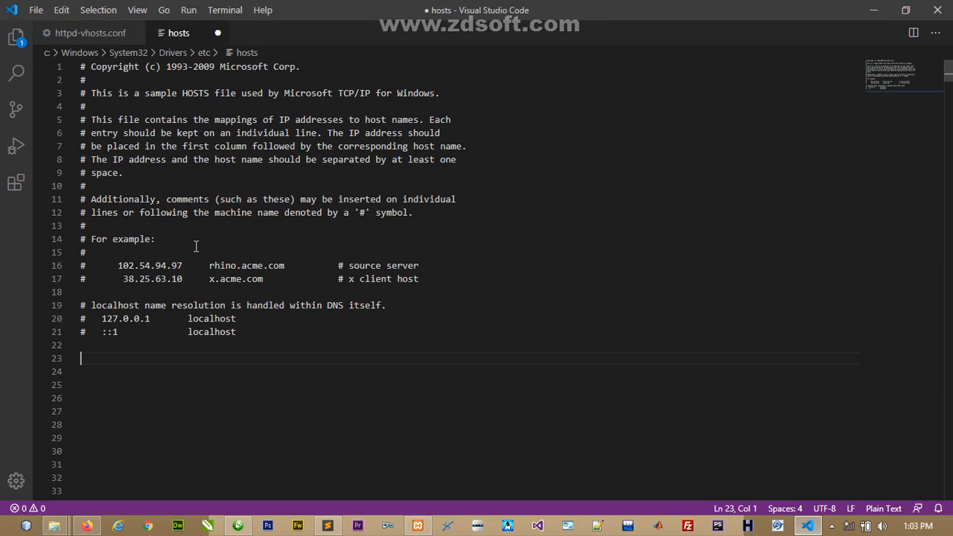
drag(235, 332, 260, 337)
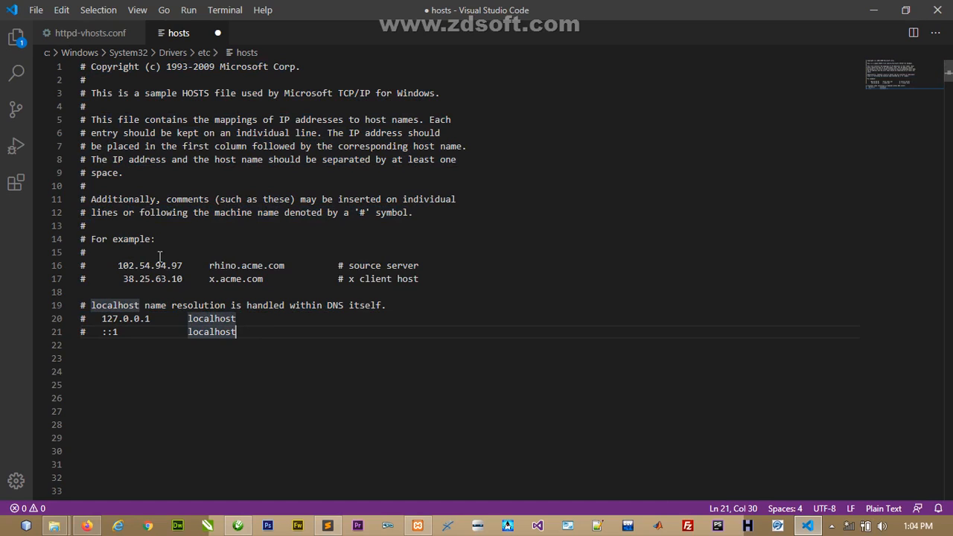
drag(187, 265, 117, 266)
drag(211, 265, 401, 266)
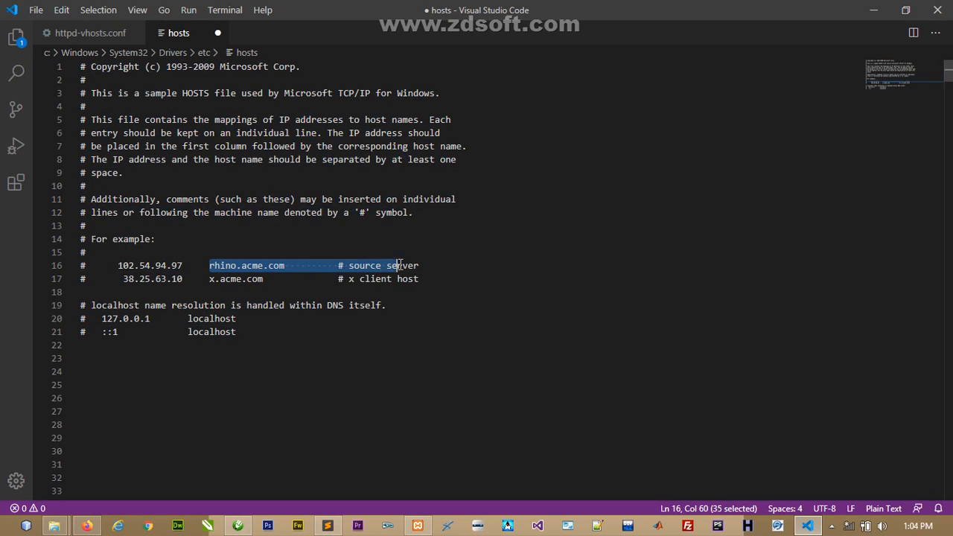
drag(184, 265, 118, 267)
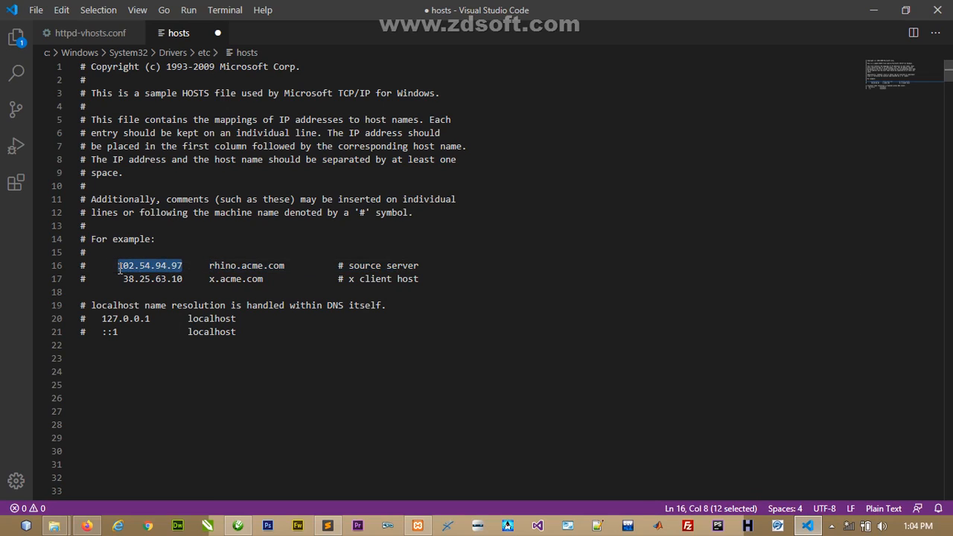
drag(210, 266, 288, 266)
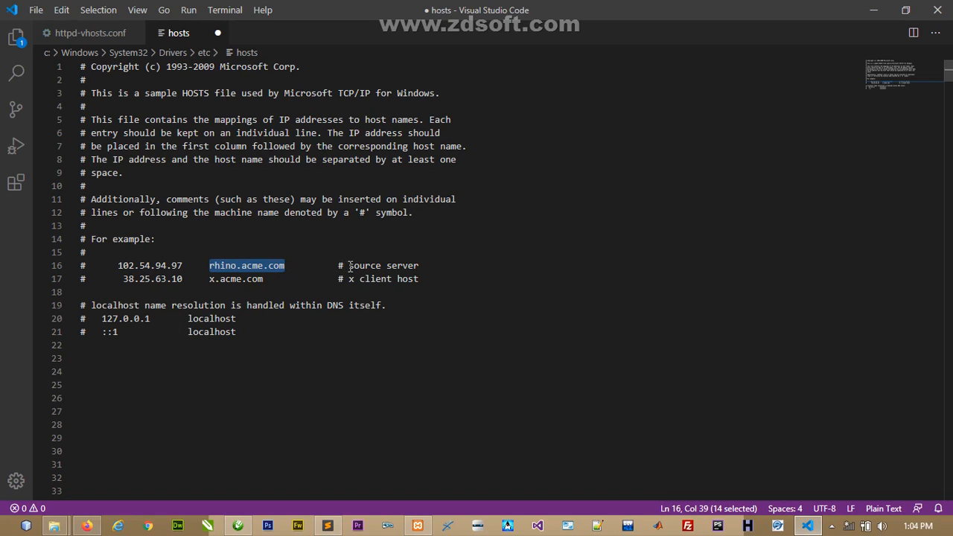
drag(348, 266, 421, 266)
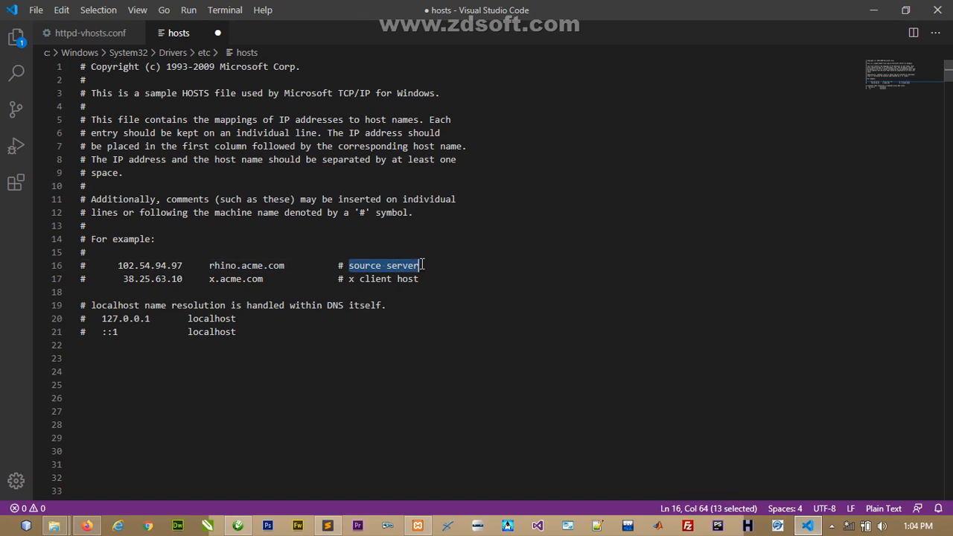
drag(277, 266, 216, 268)
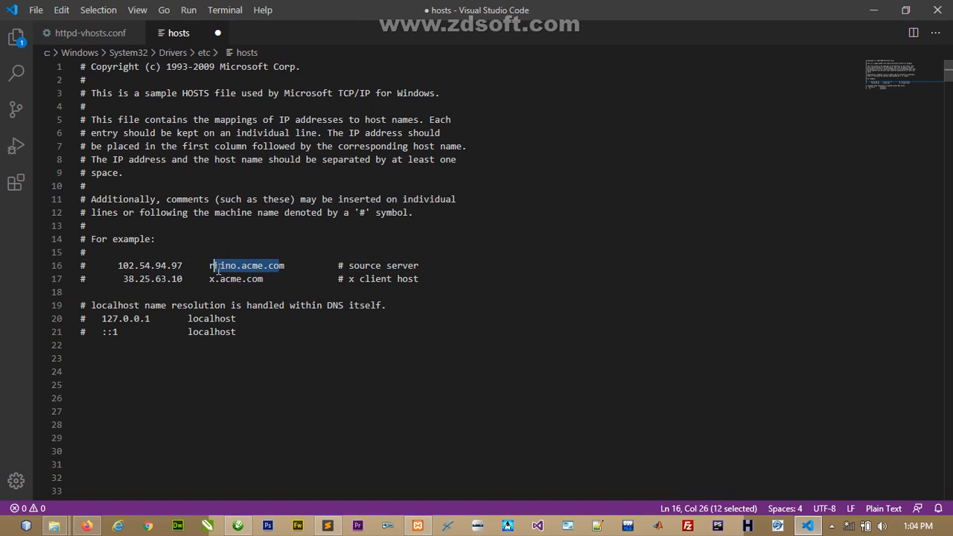
drag(347, 266, 421, 267)
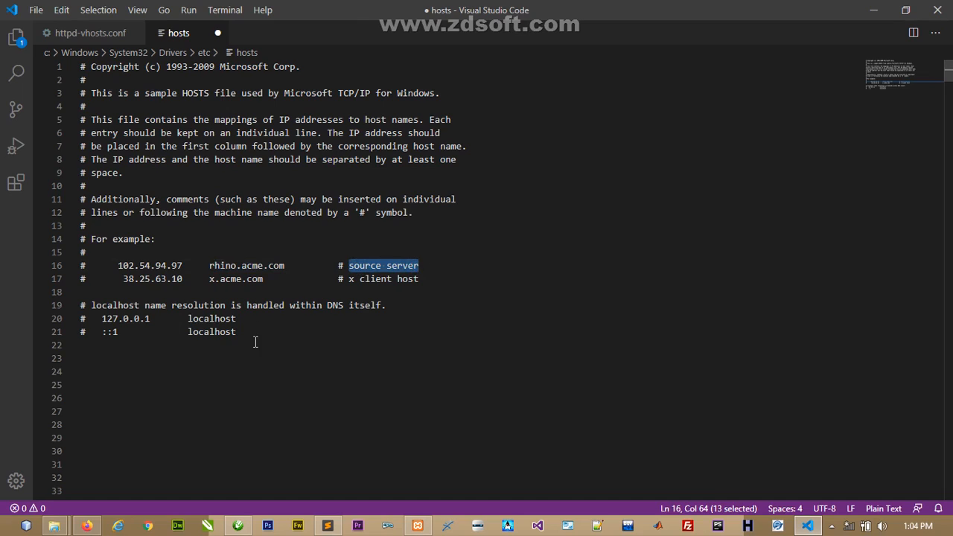
- Highlight the localhost mapping on line 20 and place the caret before localhost
click(257, 342)
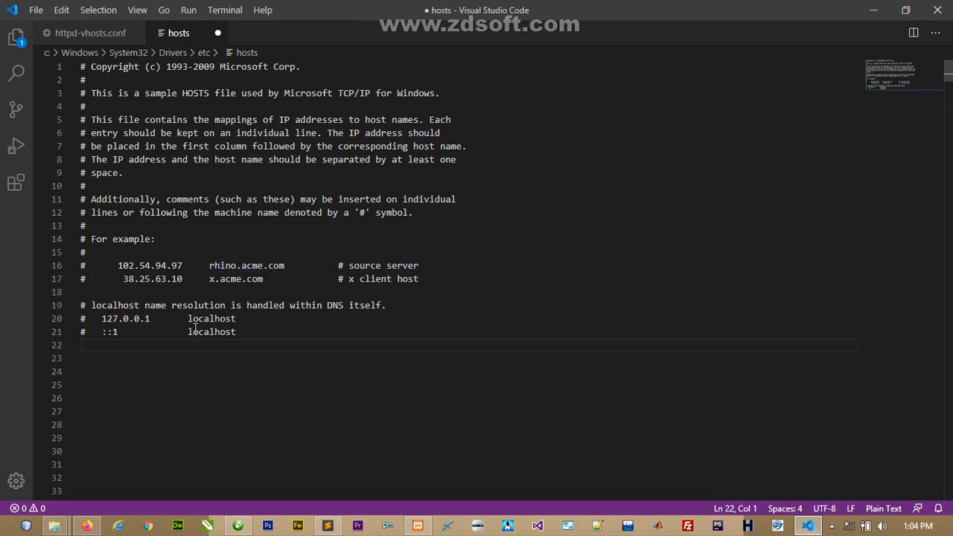
drag(243, 319, 102, 319)
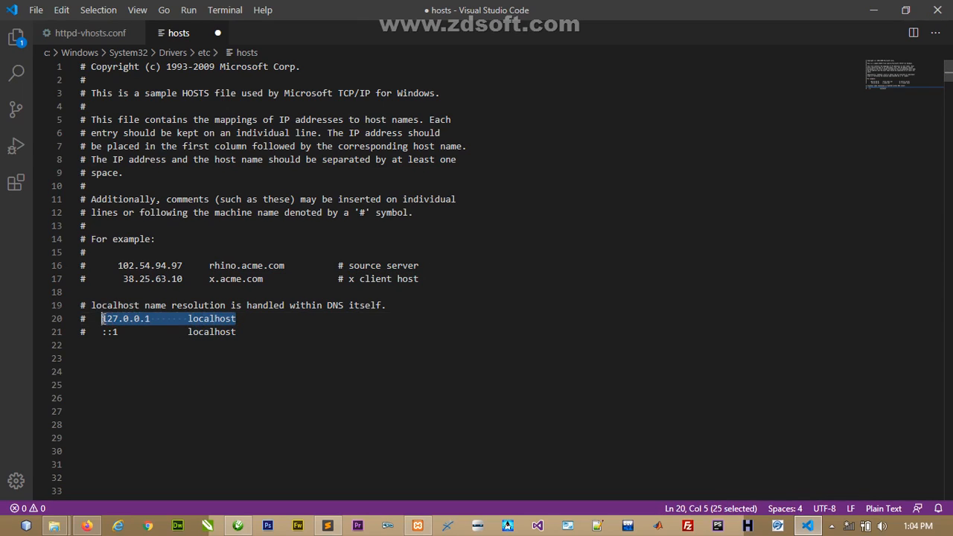
click(155, 319)
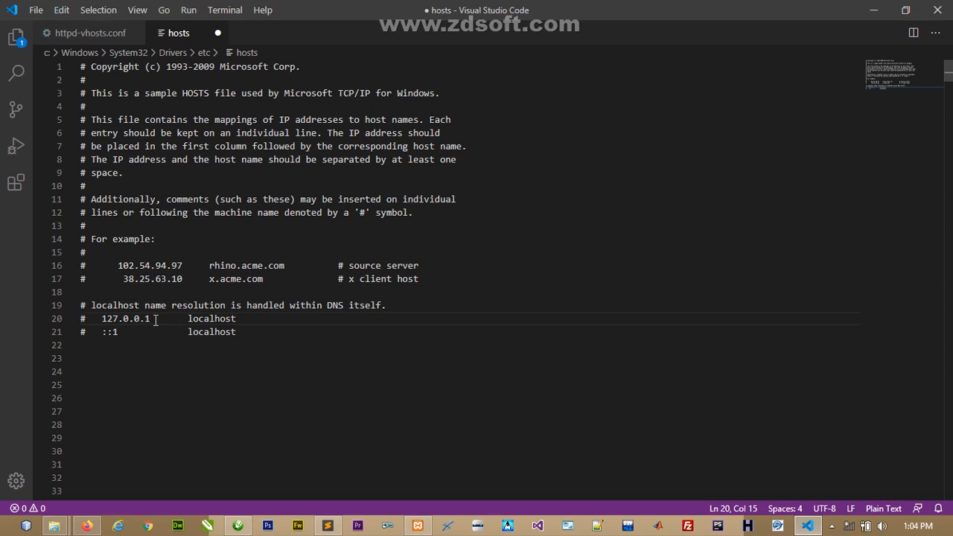
- Check the freecodetube host name in httpd-vhosts.conf, then return to the hosts file's empty line 23
click(88, 34)
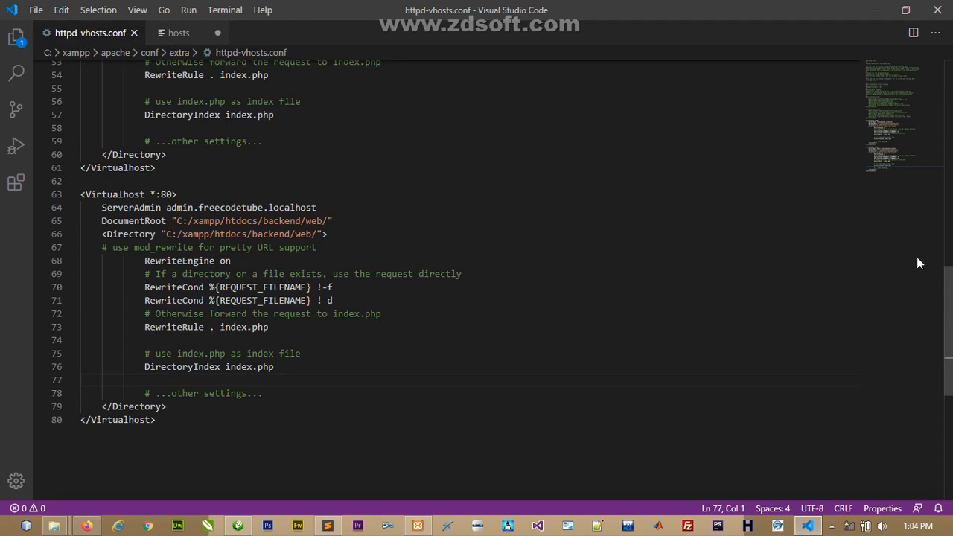
scroll(947, 308, up, 5)
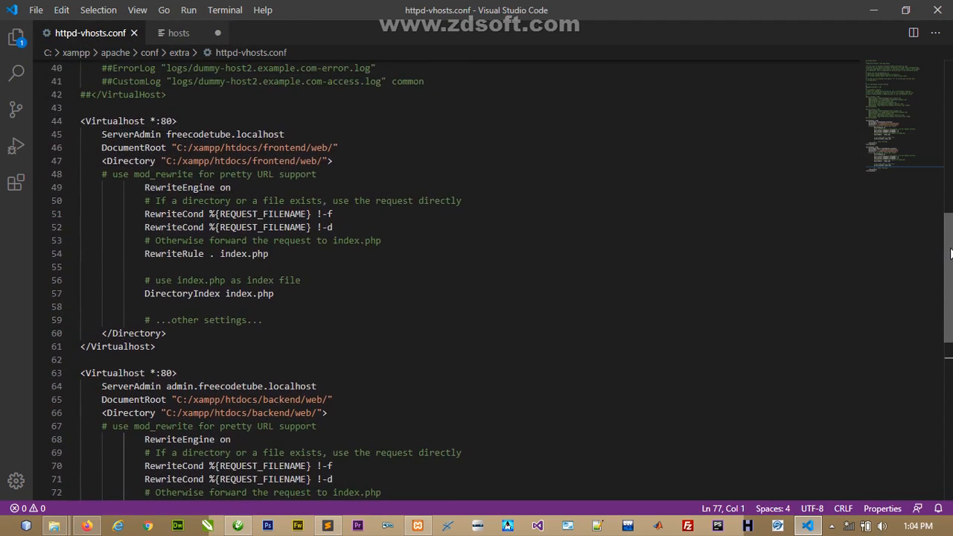
click(209, 134)
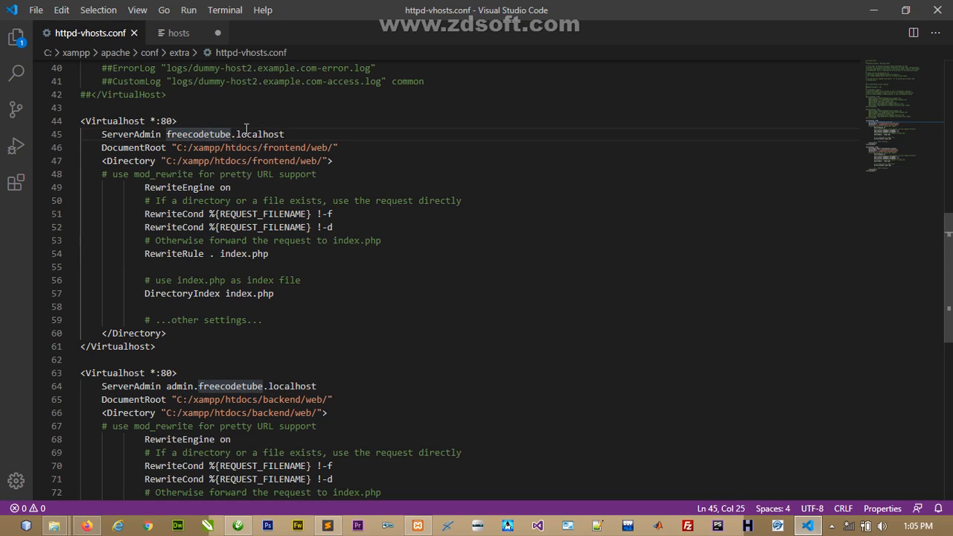
click(177, 33)
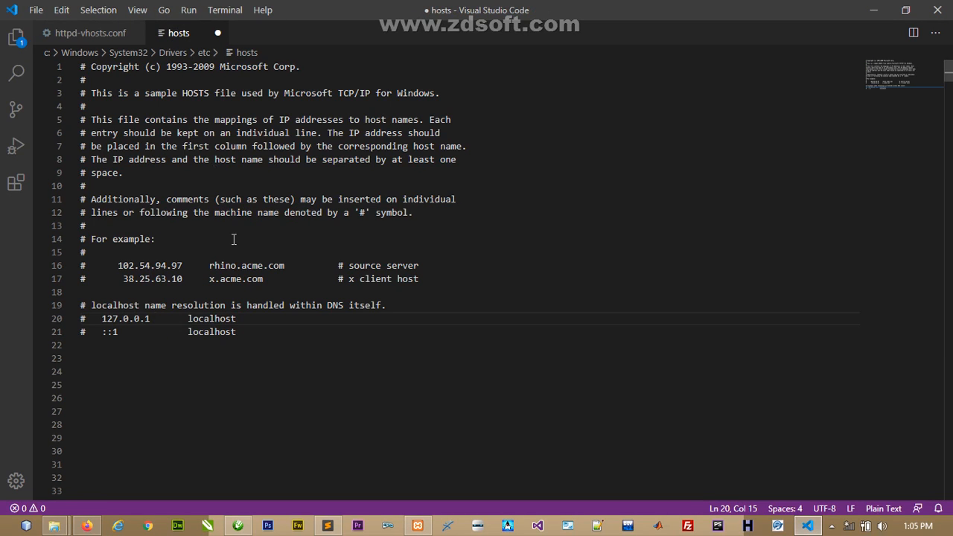
click(249, 334)
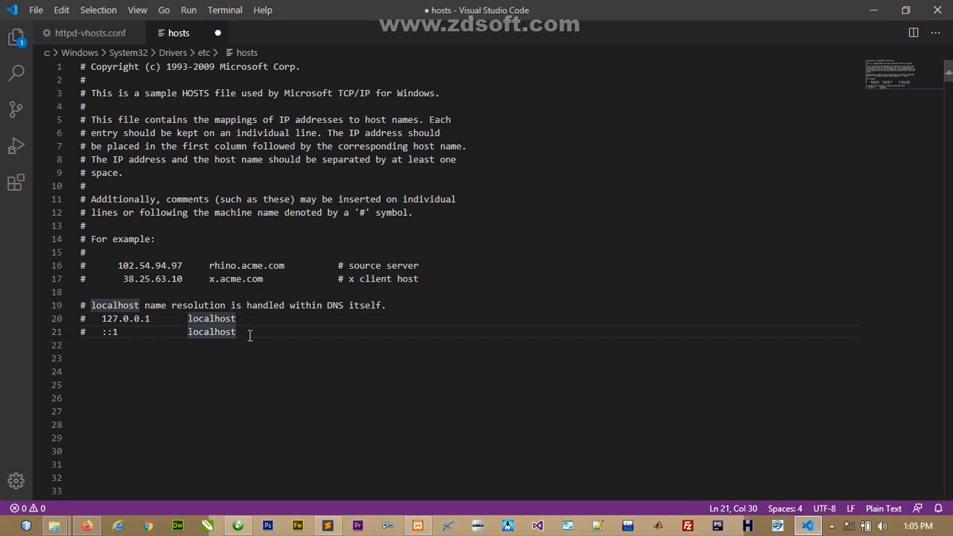
key(Down)
key(Down)
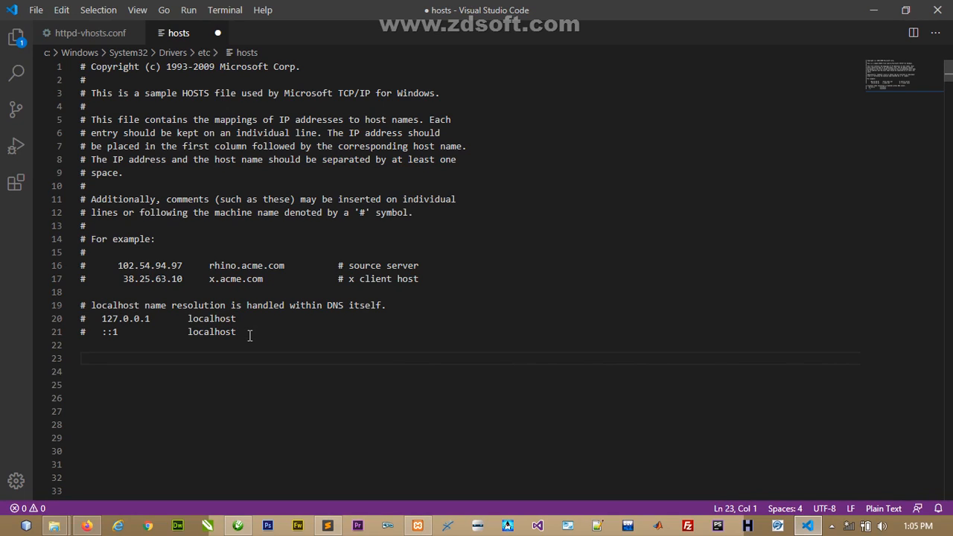
- Copy the 127.0.0.1 localhost entry onto line 23 and rename it freecodetube.localhost
drag(152, 318, 100, 318)
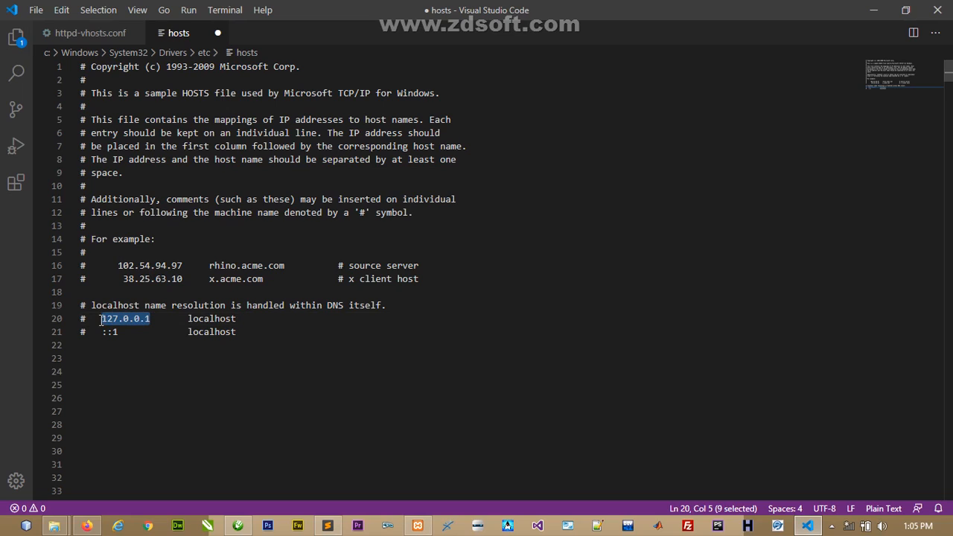
drag(238, 320, 102, 320)
key(ctrl+c)
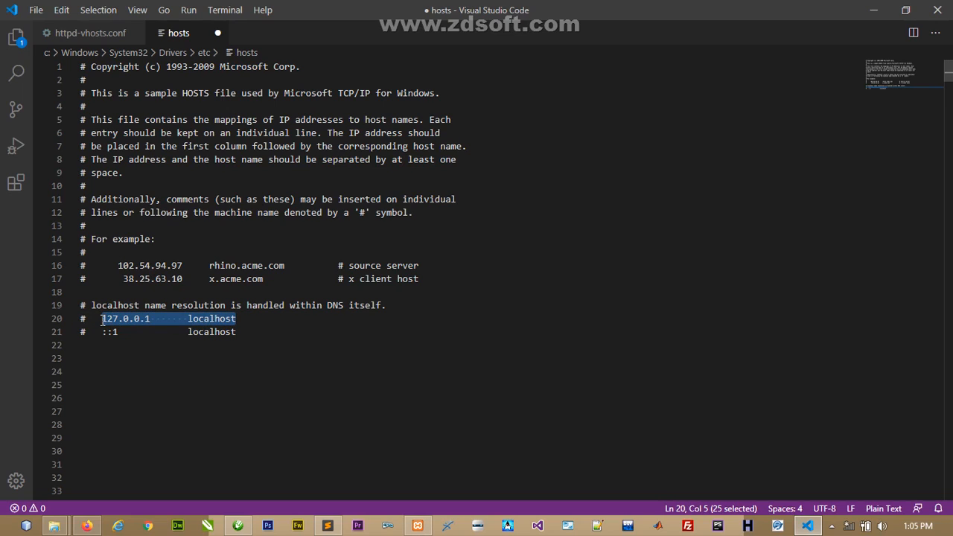
drag(104, 357, 105, 366)
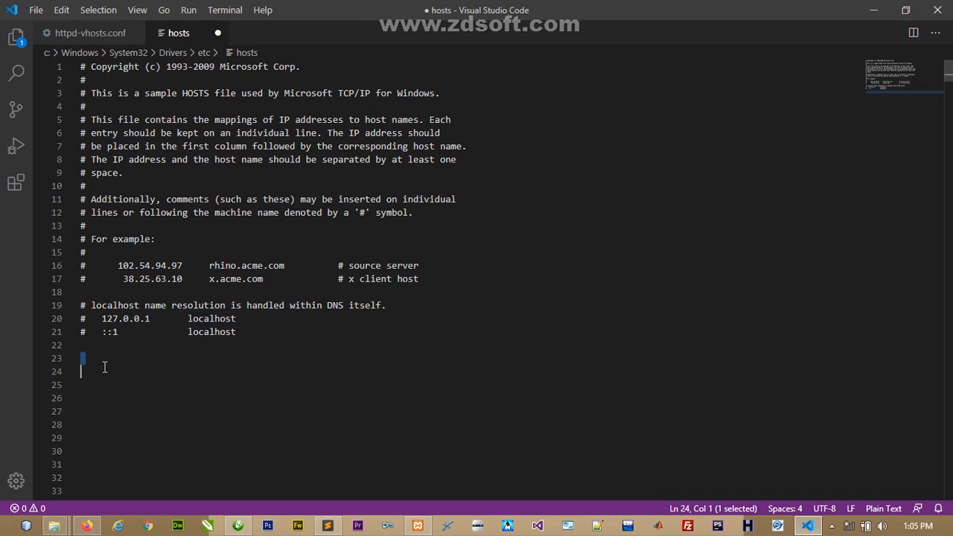
key(ctrl+v)
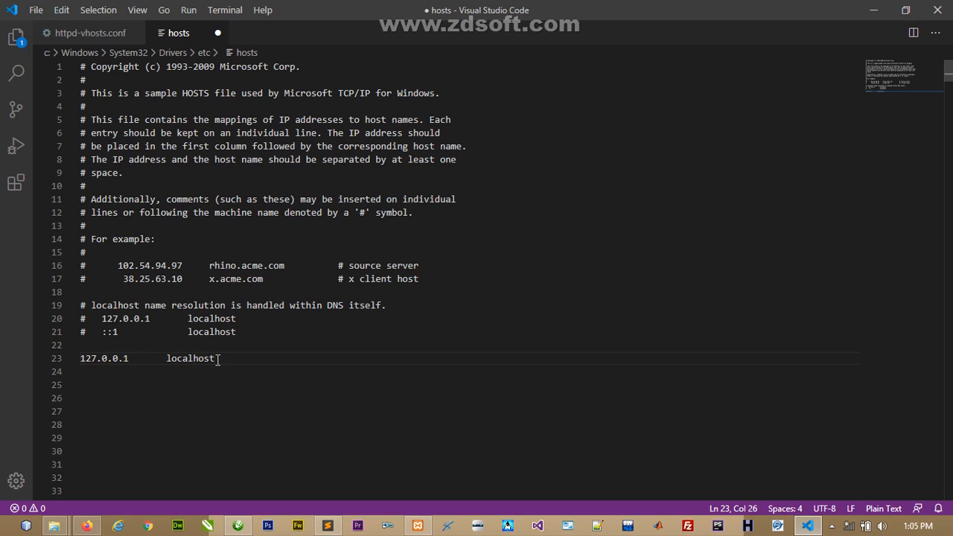
drag(216, 358, 168, 359)
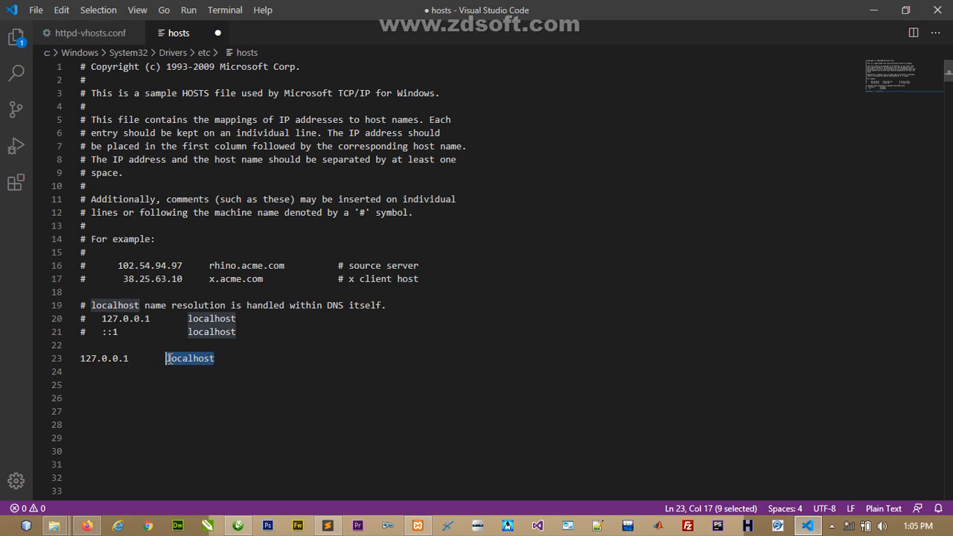
key(Tab)
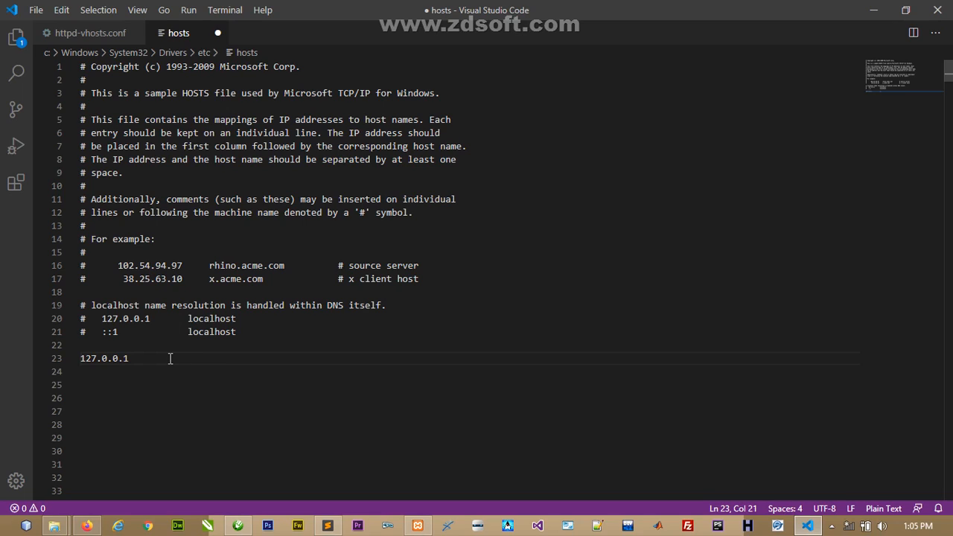
text(freecodetube.local)
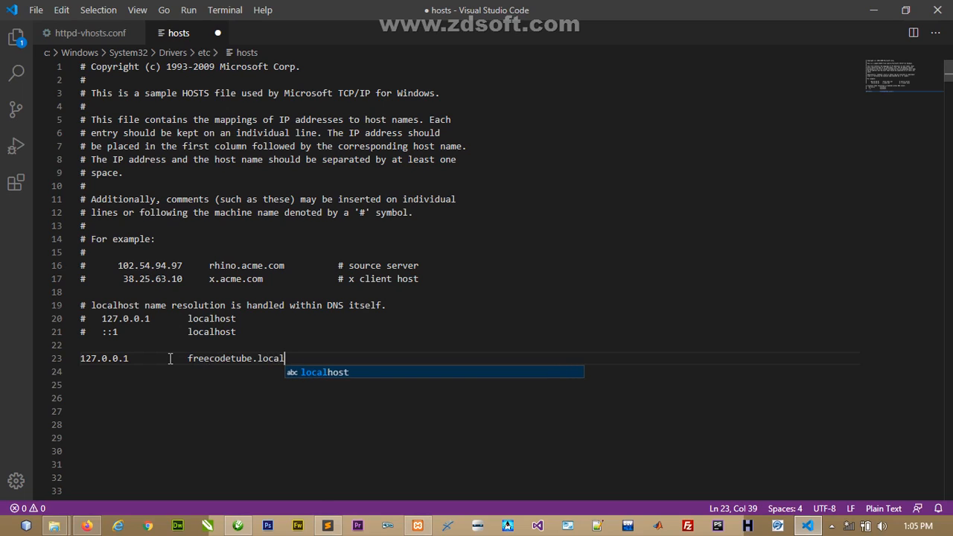
text(host)
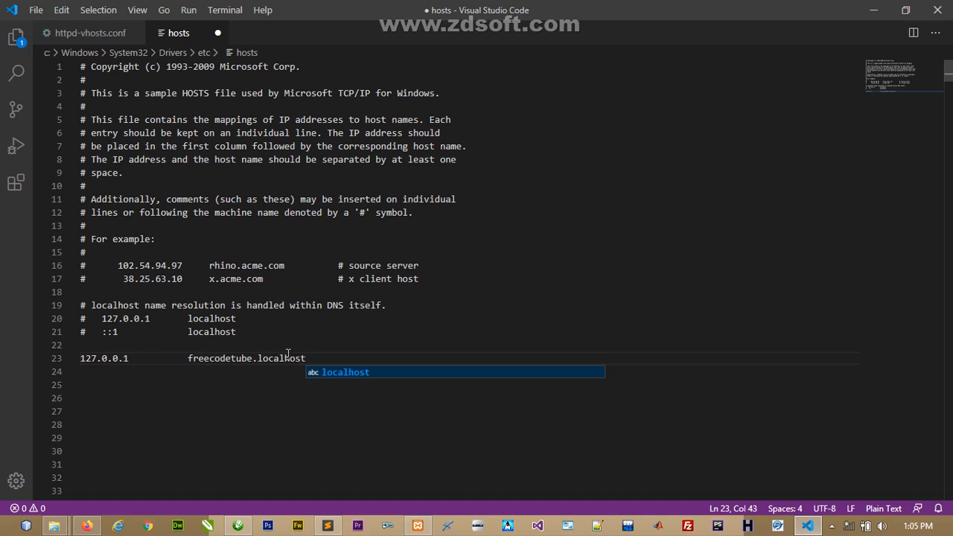
- Duplicate that entry onto line 24 as admin.freecodetube.localhost
drag(310, 358, 82, 358)
key(ctrl+c)
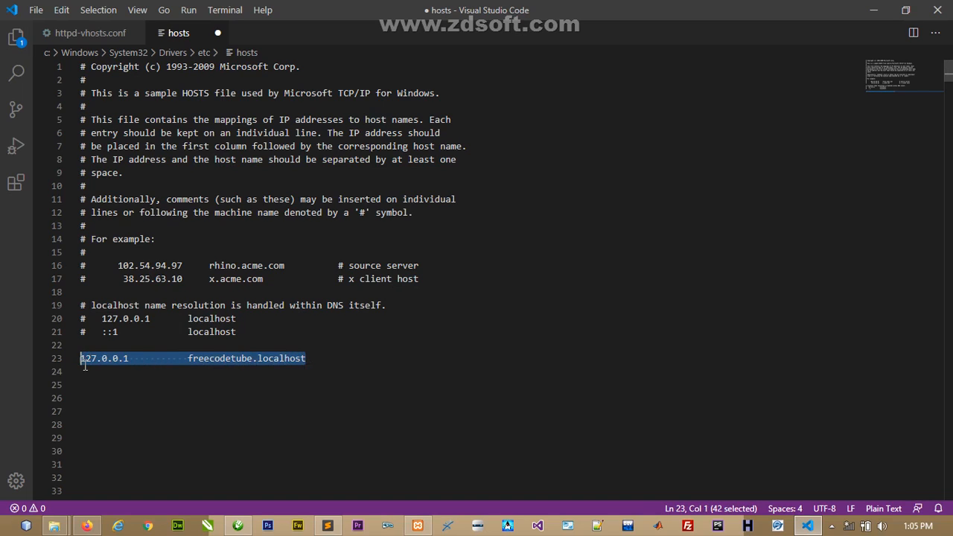
click(88, 377)
key(ctrl+v)
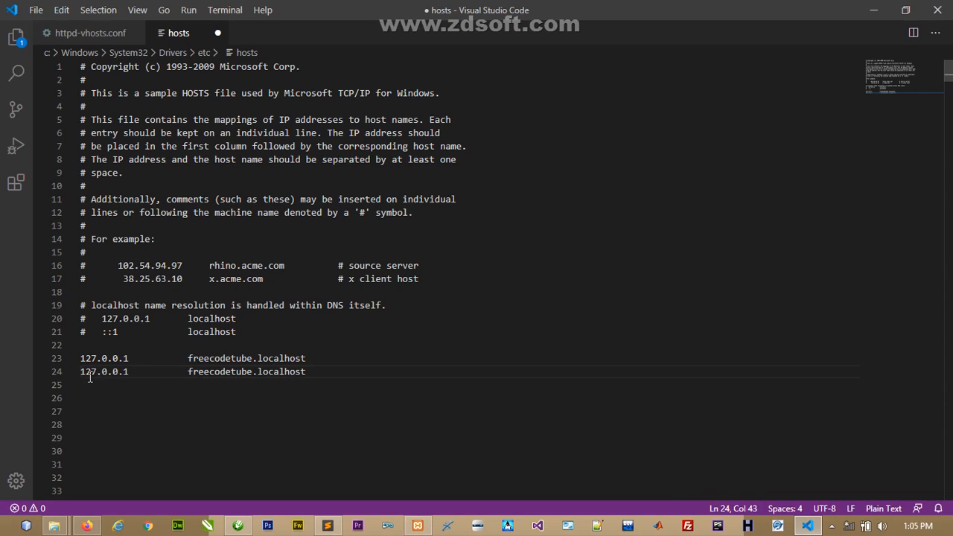
click(188, 372)
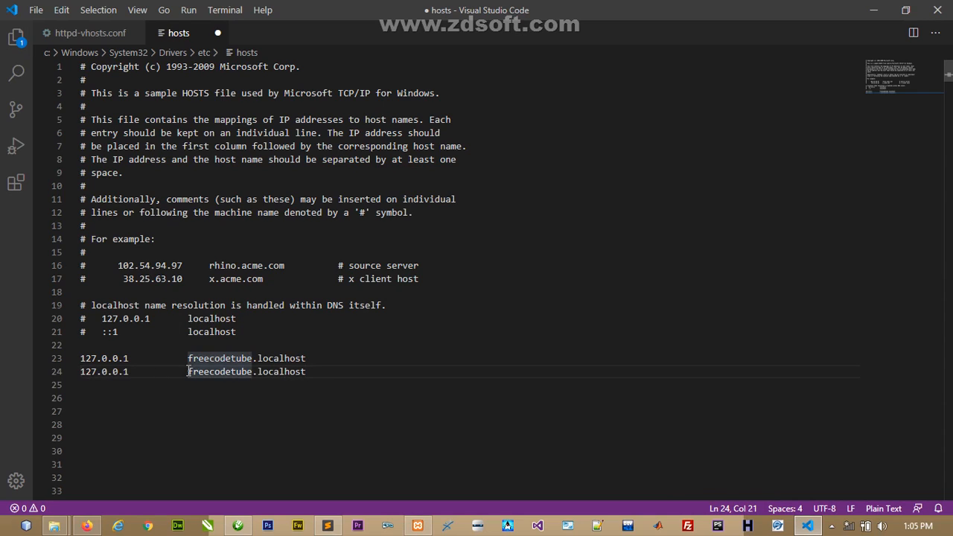
text(admin)
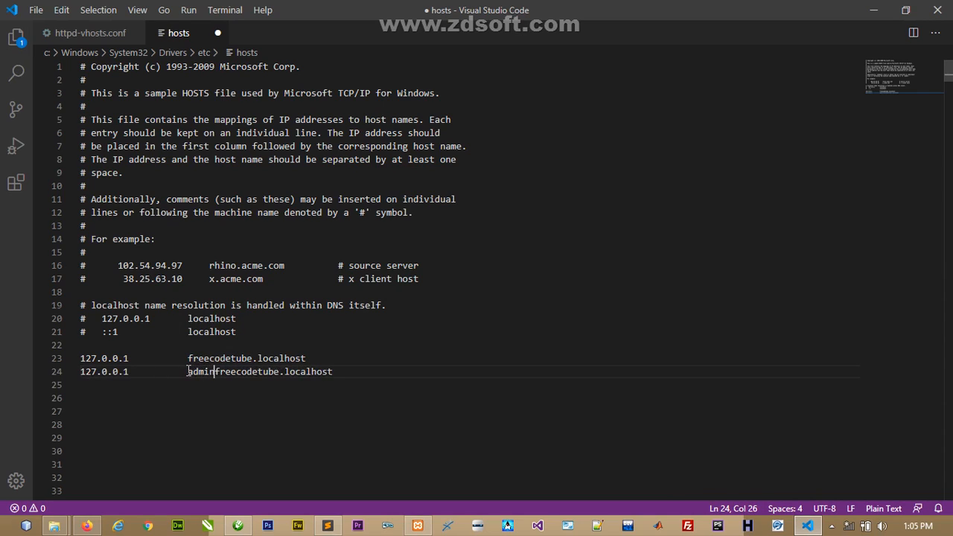
text(.)
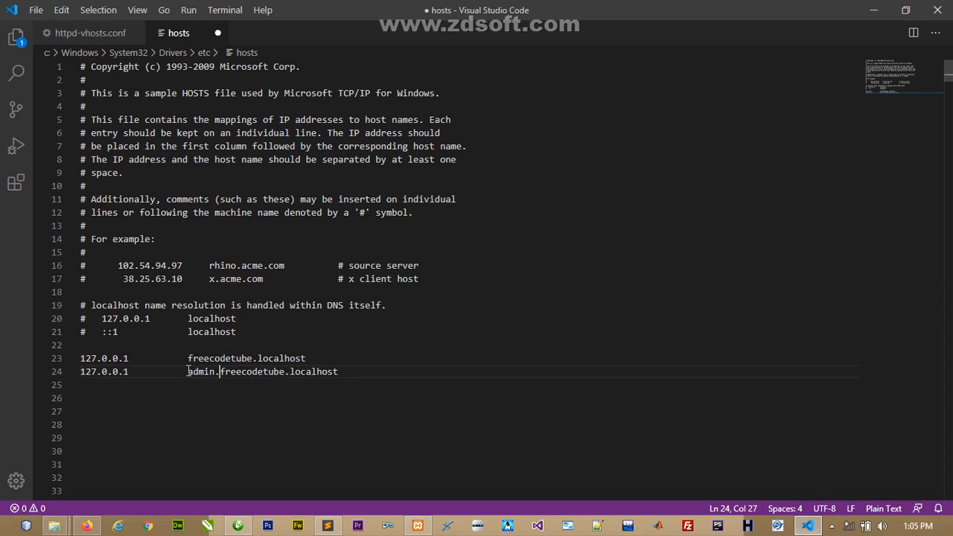
click(347, 370)
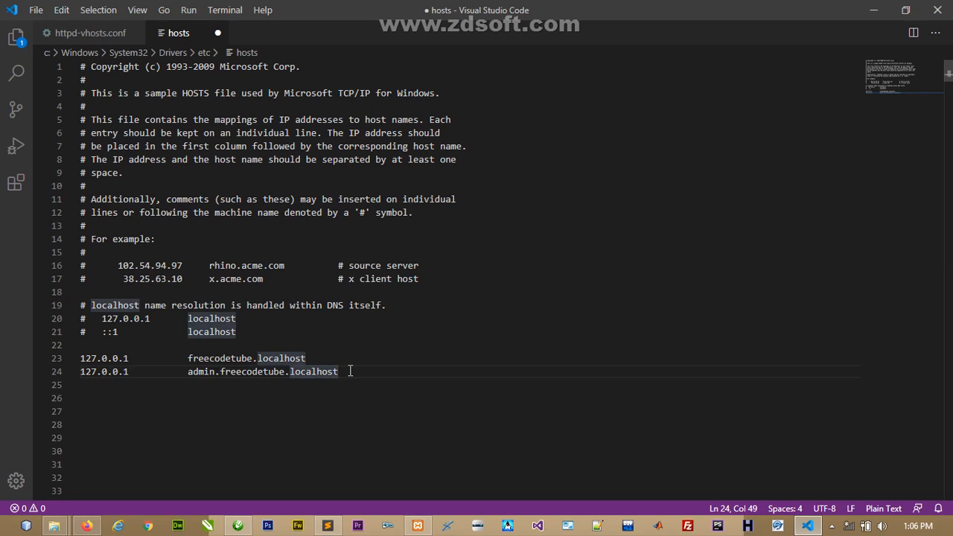
- Save the edited hosts file, retrying as administrator when permission is denied
click(34, 15)
click(65, 194)
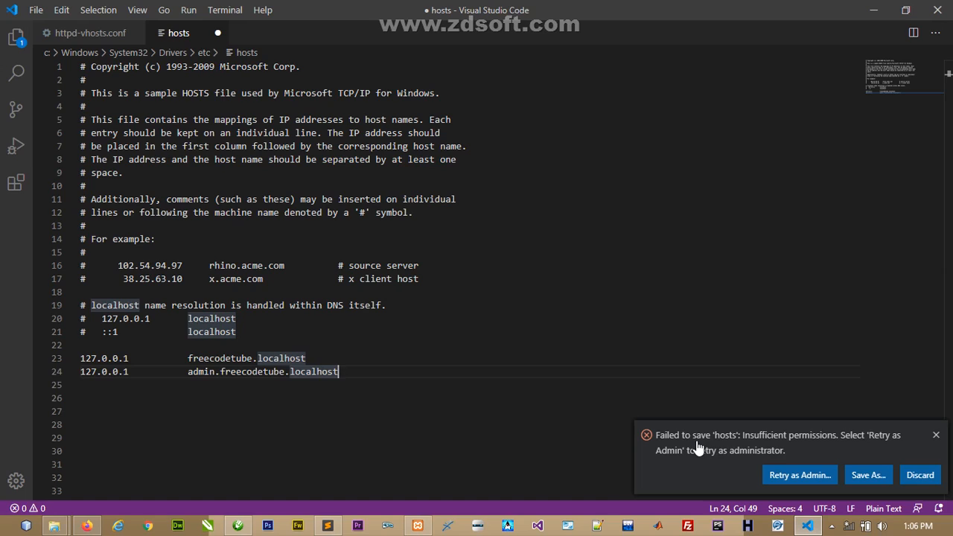
click(786, 477)
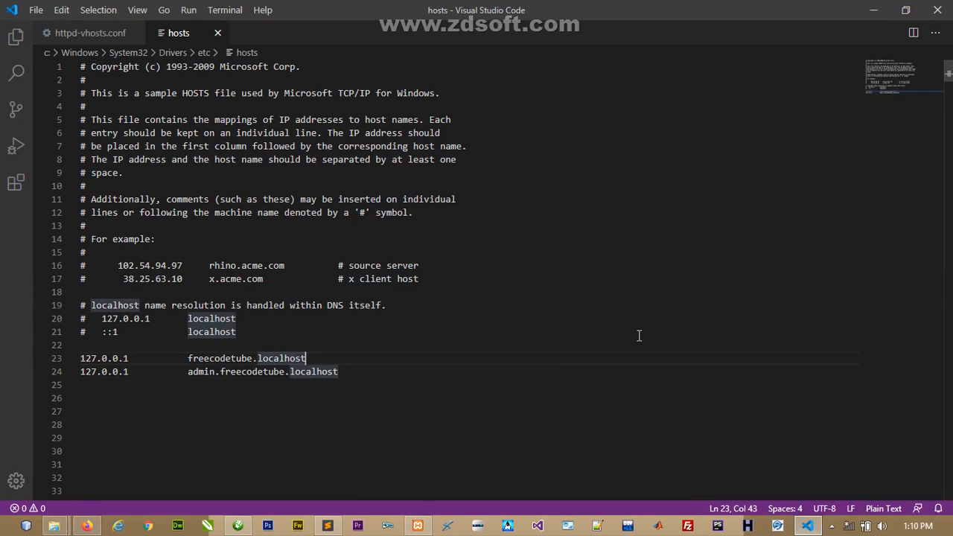
click(369, 370)
- Load freecodetube.localhost in Firefox to reach the Yii Congratulations page
click(86, 525)
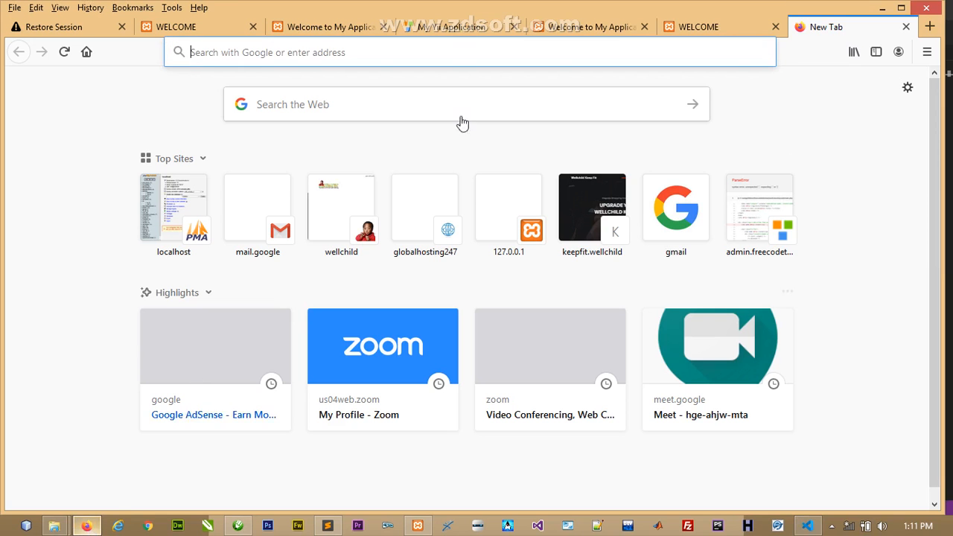
click(511, 51)
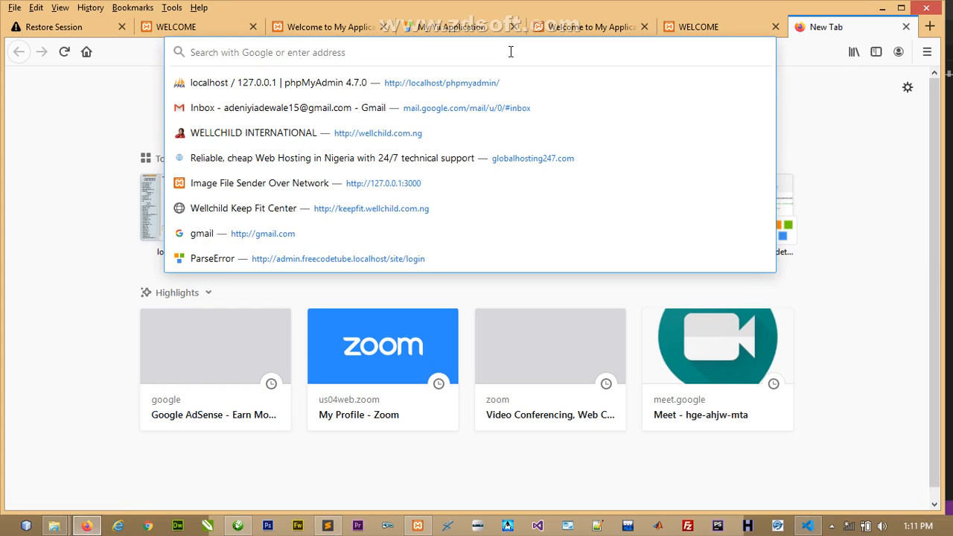
text(free)
key(Right)
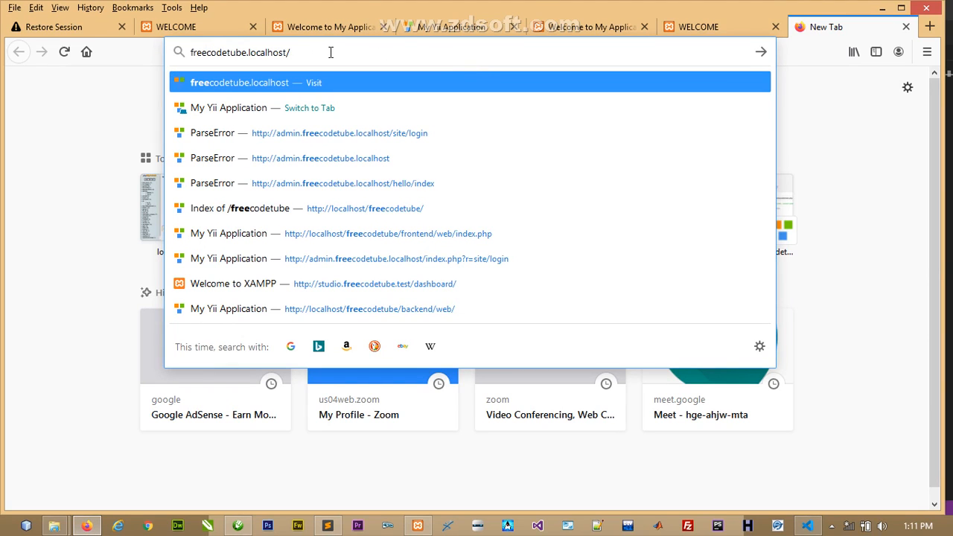
key(Return)
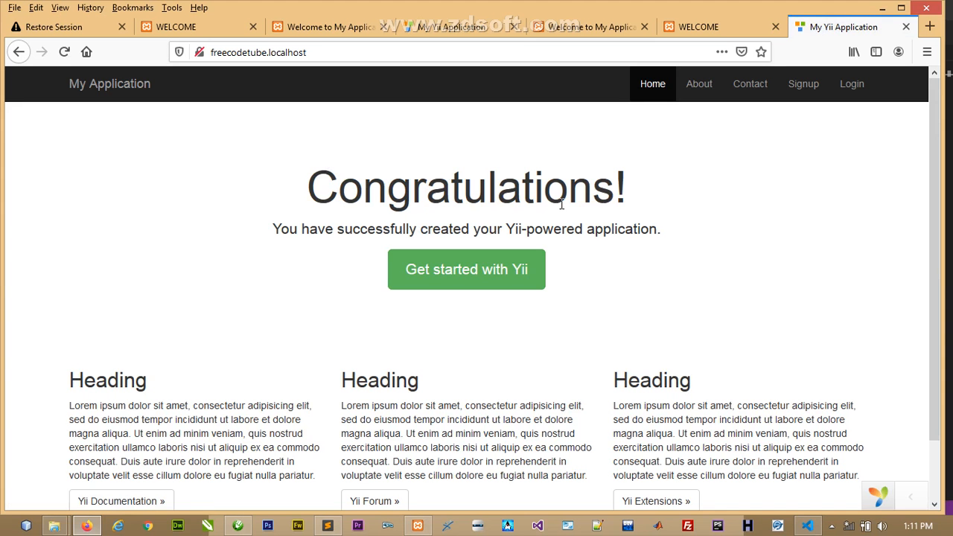
drag(941, 134, 941, 110)
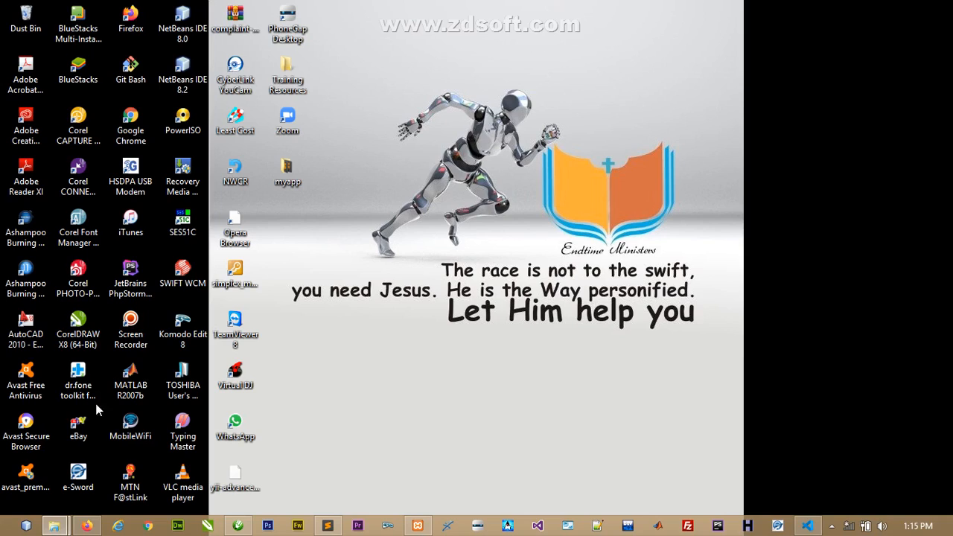
- Cut the myapp folder from the desktop and paste it into C:\xampp\htdocs
click(288, 175)
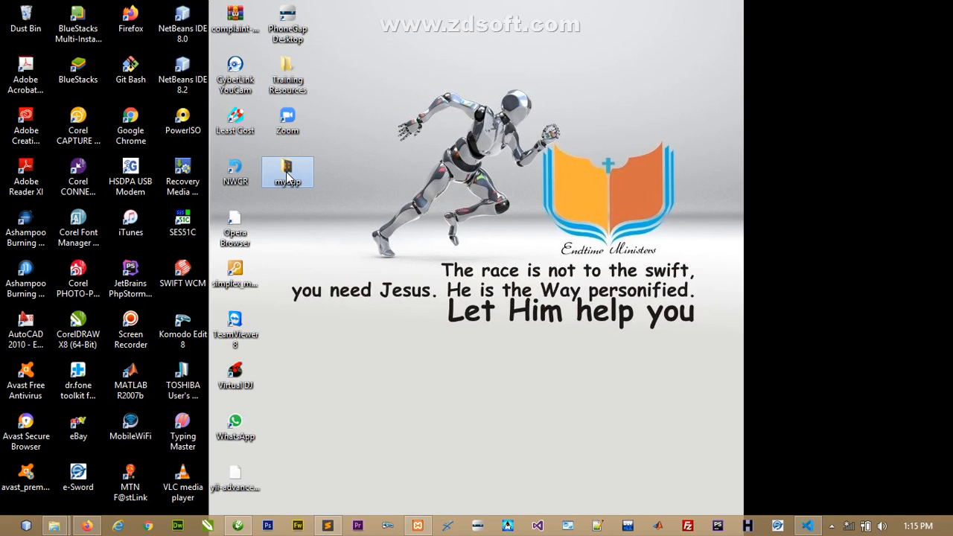
double_click(287, 172)
right_click(283, 181)
click(340, 422)
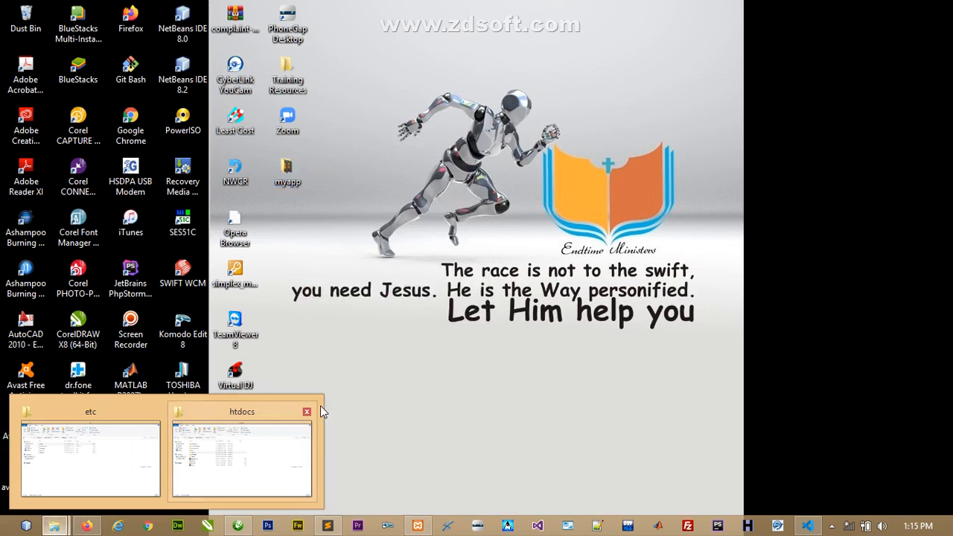
right_click(288, 179)
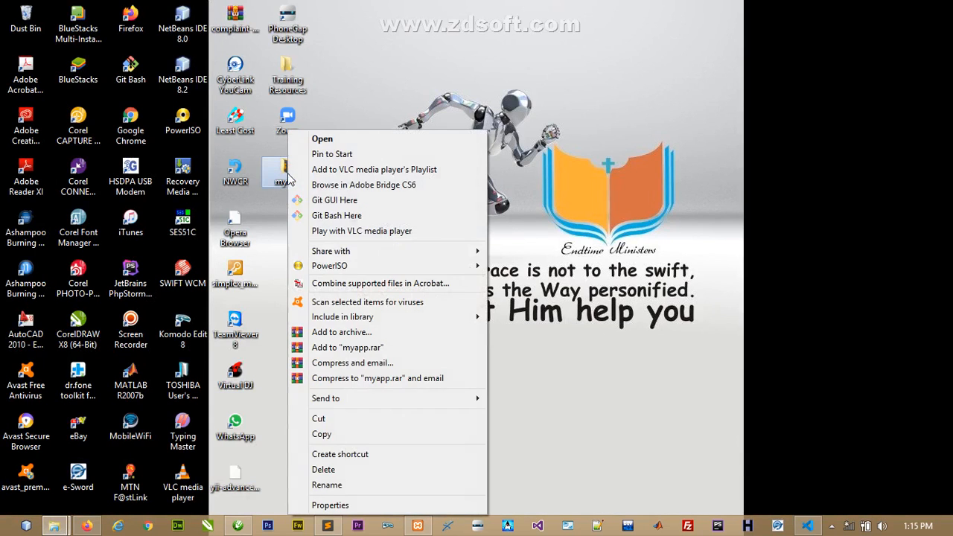
click(333, 421)
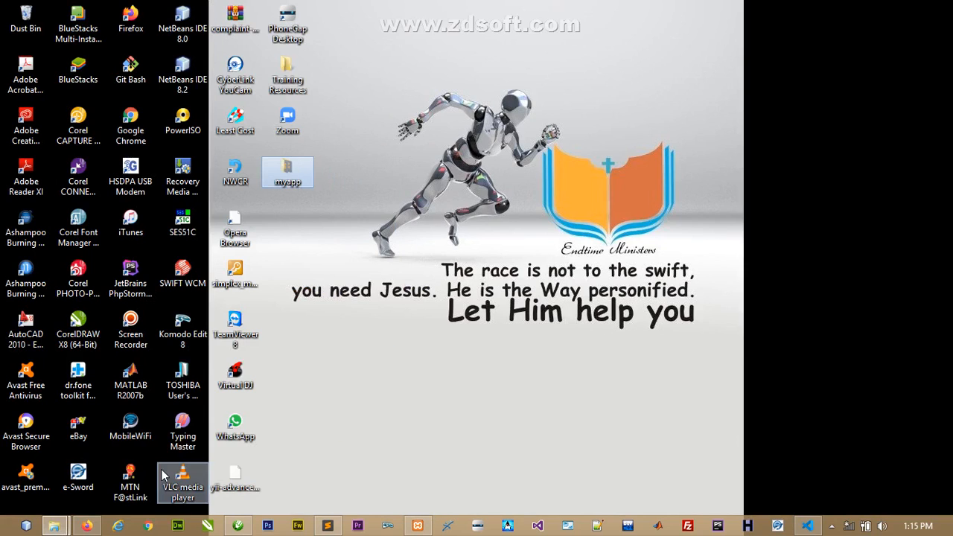
mouse_move(56, 528)
click(239, 456)
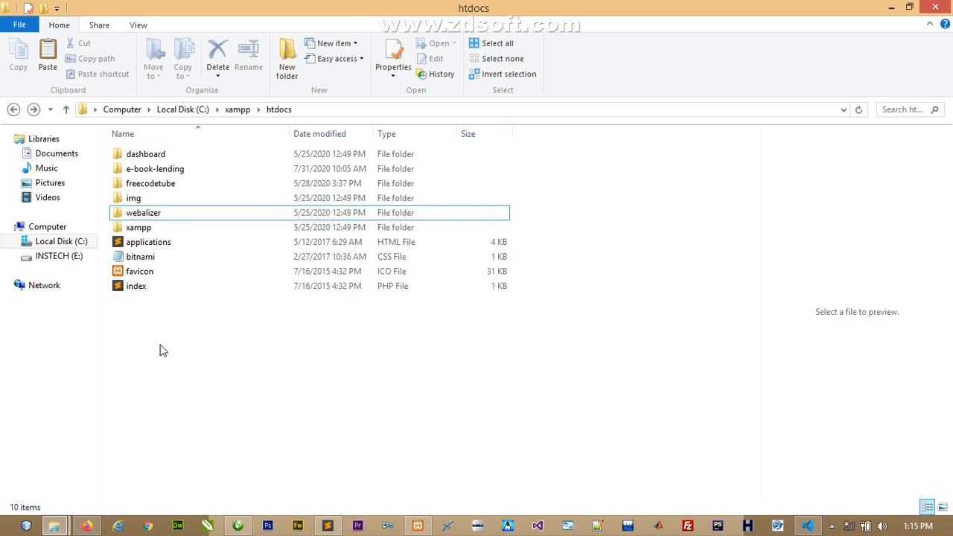
right_click(158, 340)
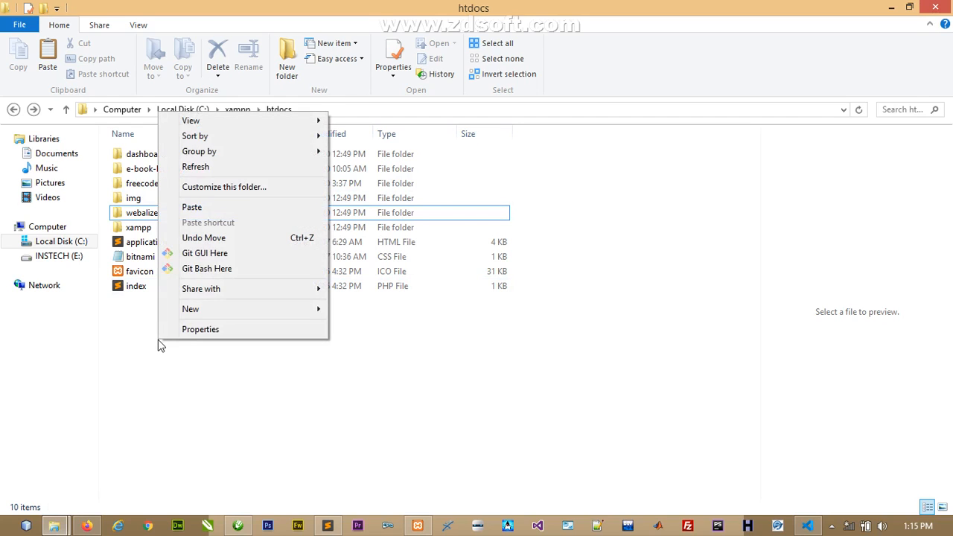
click(219, 208)
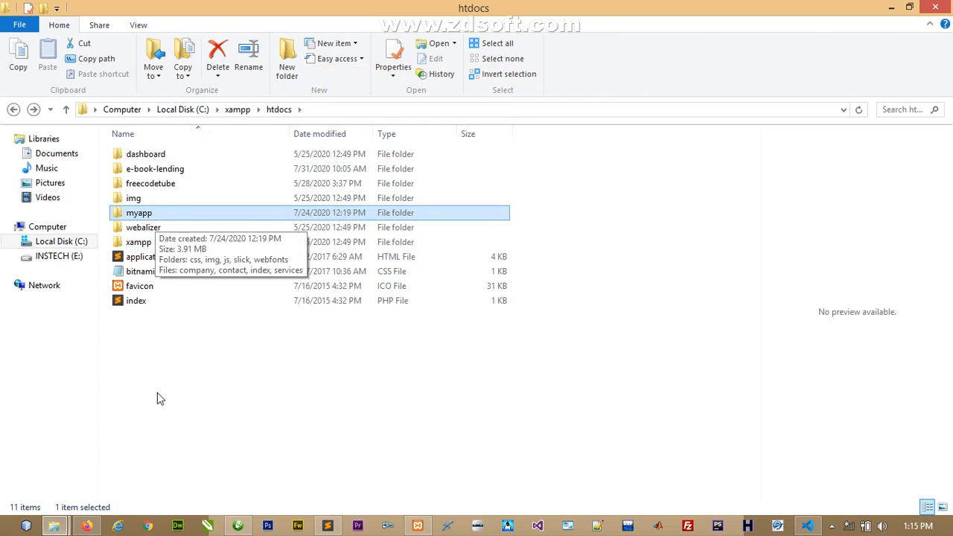
click(355, 420)
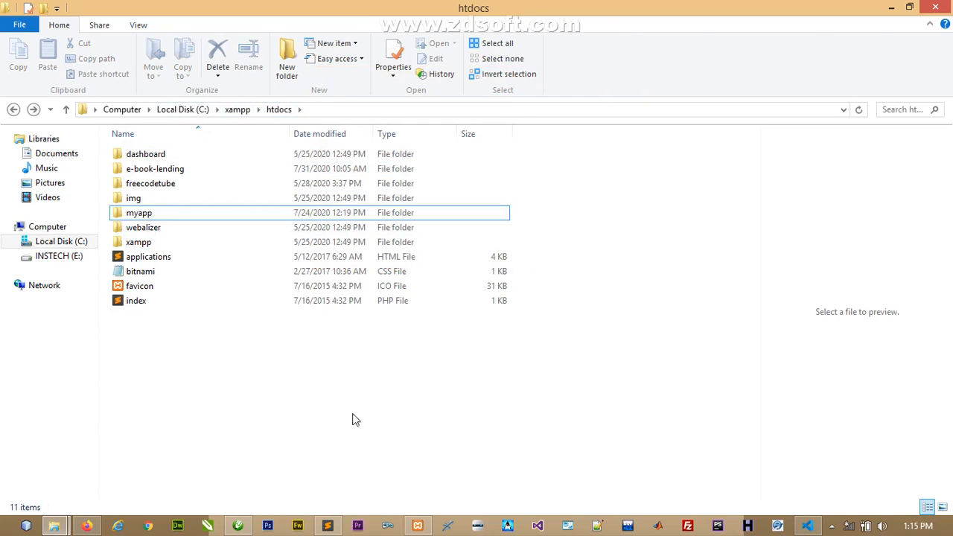
- Show httpd-vhosts.conf in VS Code, then bring up Firefox with the admin.freecodetube ParseError page
click(808, 527)
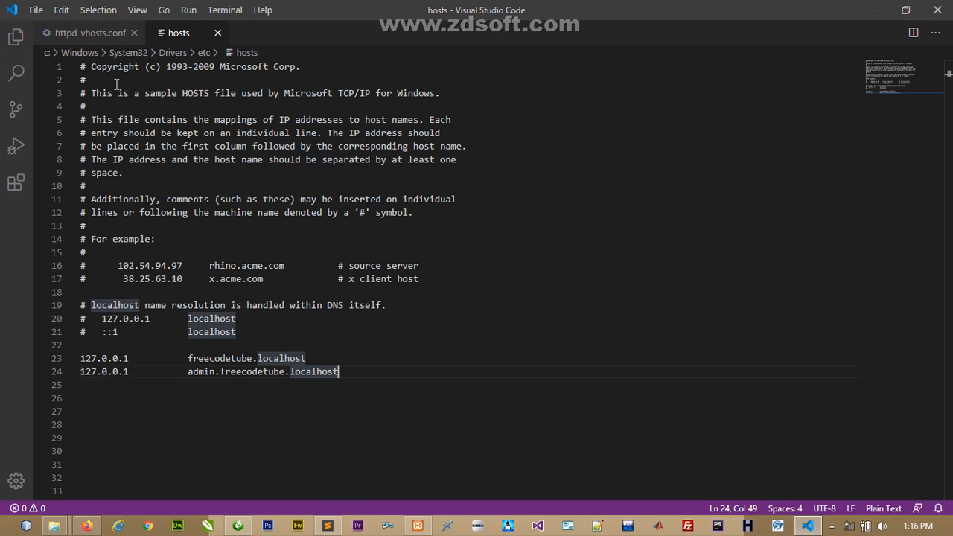
key(ctrl+Tab)
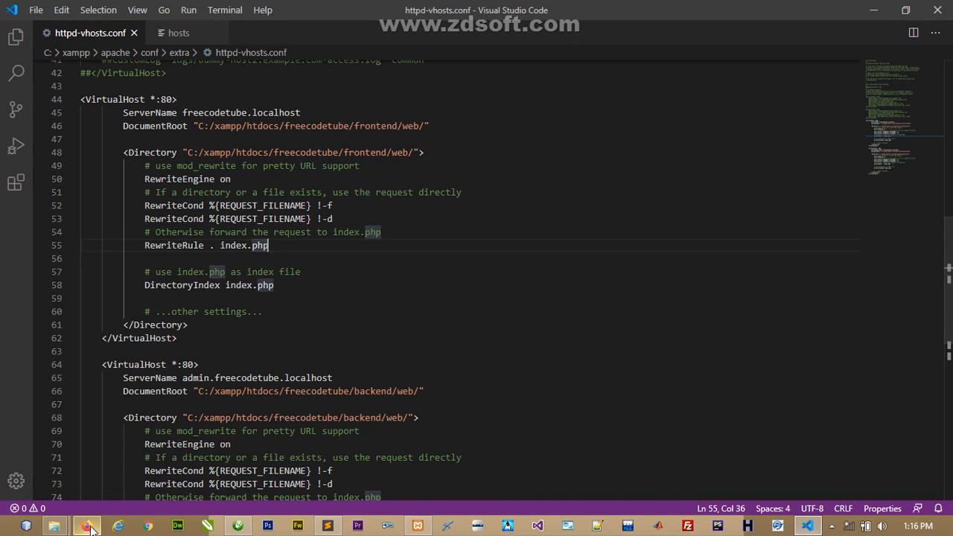
click(86, 527)
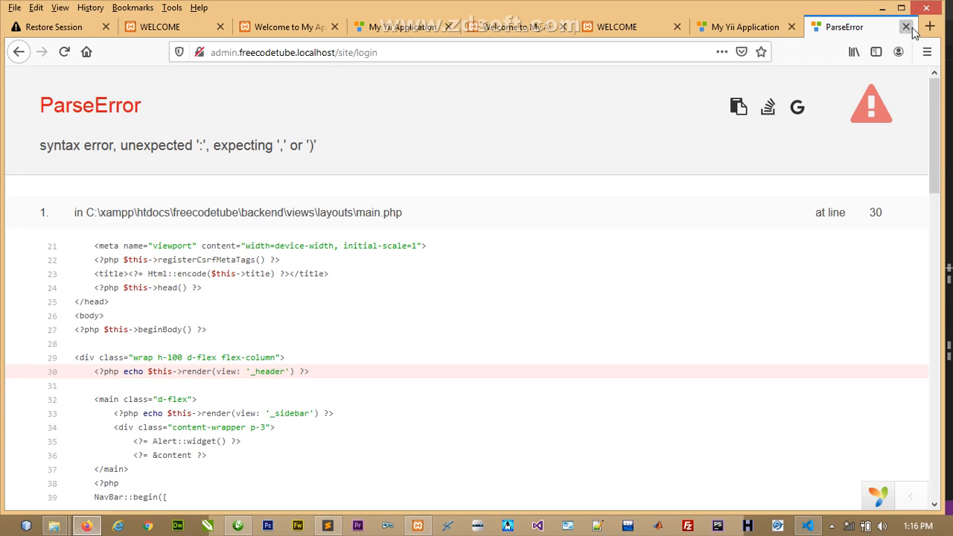
- Close the ParseError tab and load myapp.localhost in a new Firefox tab
key(ctrl+w)
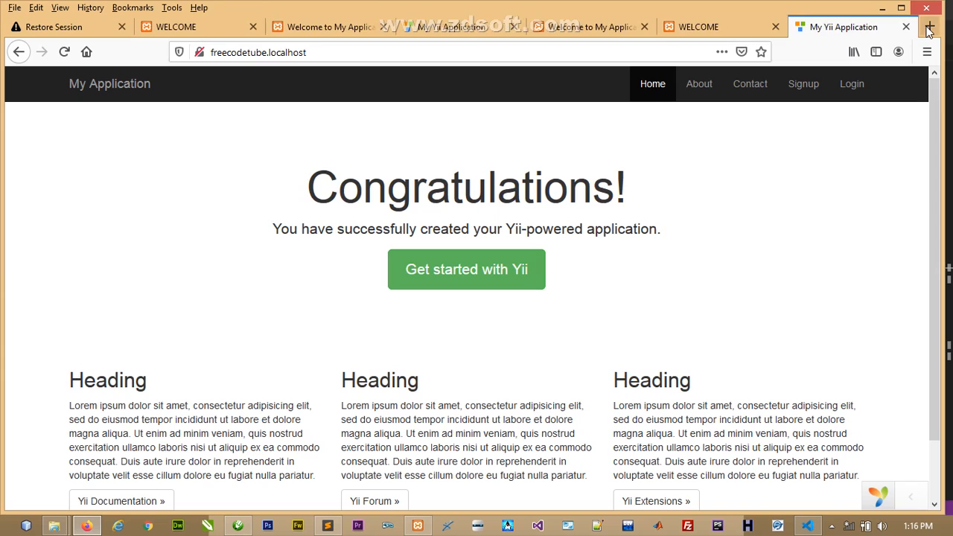
click(930, 30)
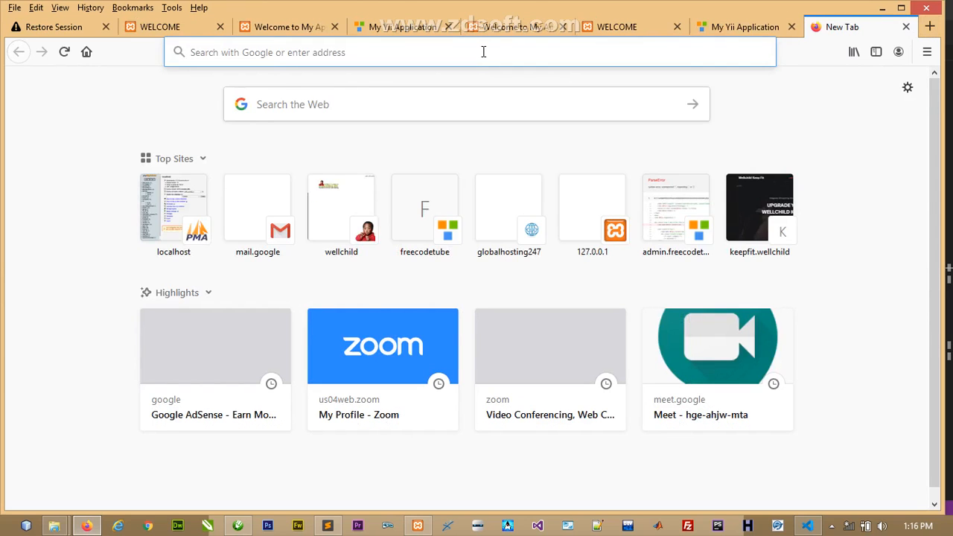
click(483, 52)
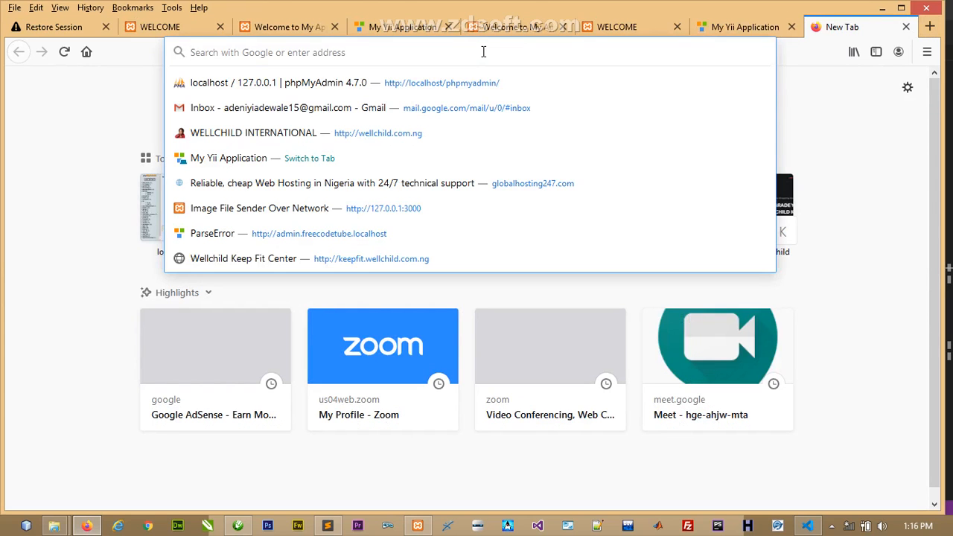
text(myapp.localhost/)
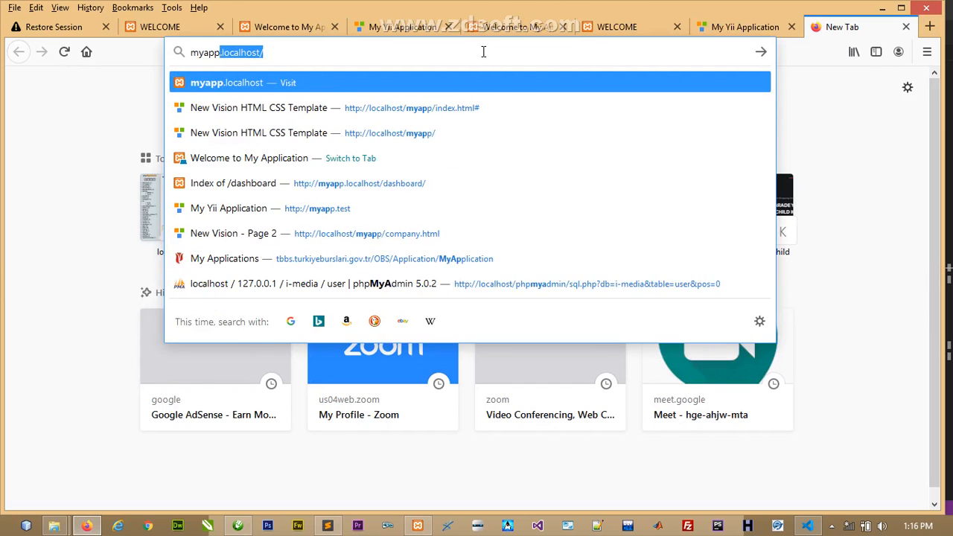
key(Right)
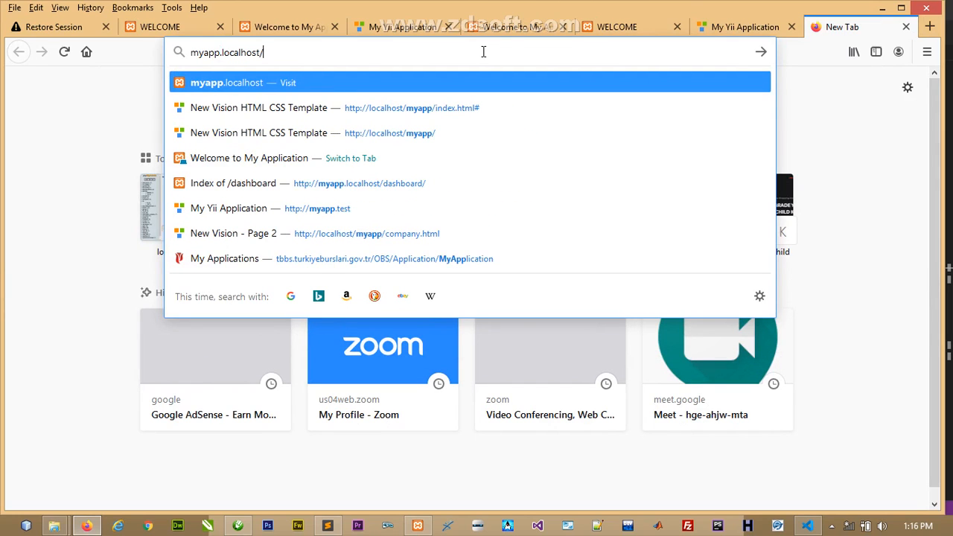
key(Return)
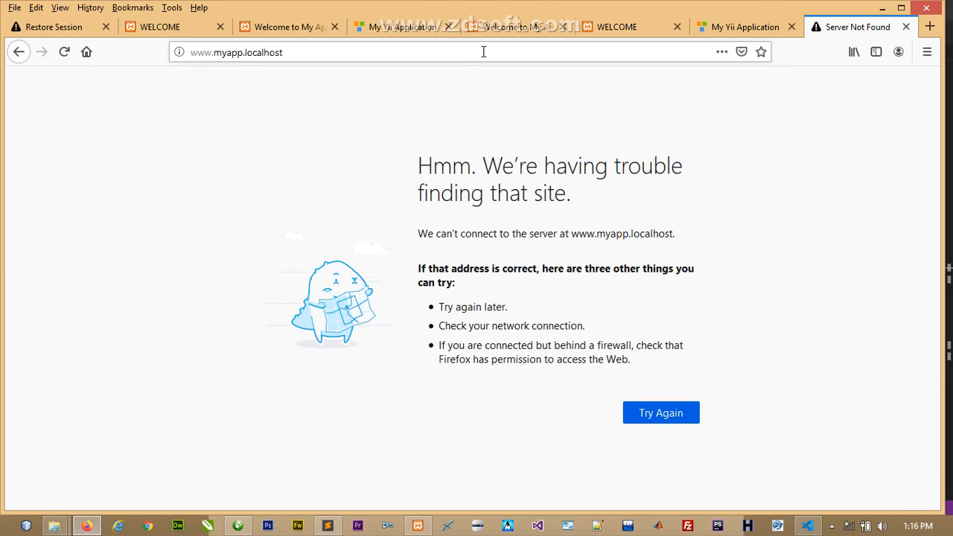
click(216, 54)
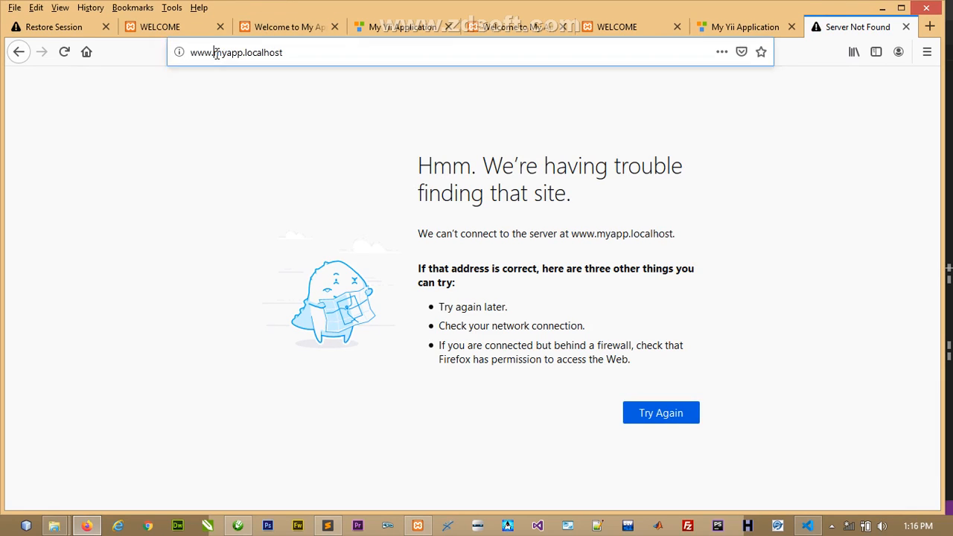
drag(217, 54, 192, 57)
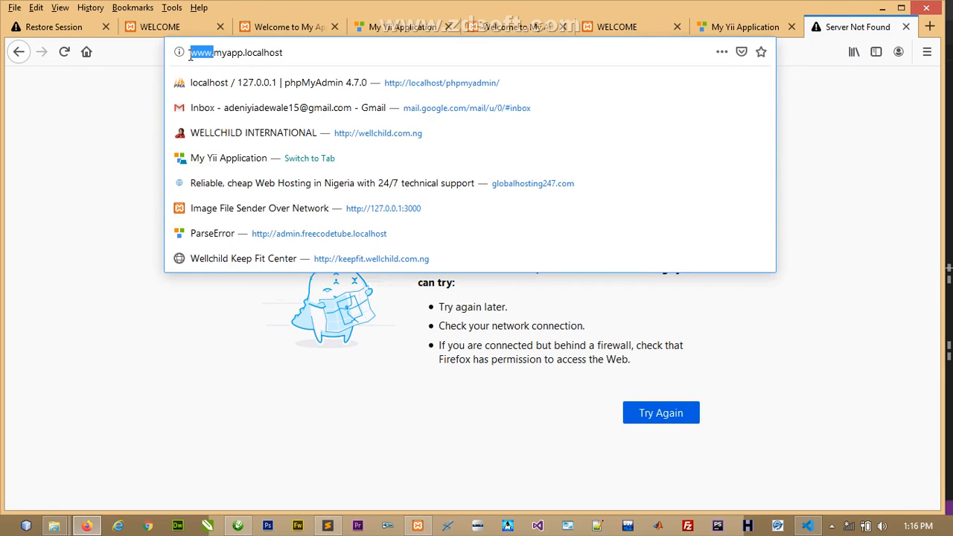
drag(214, 54, 295, 55)
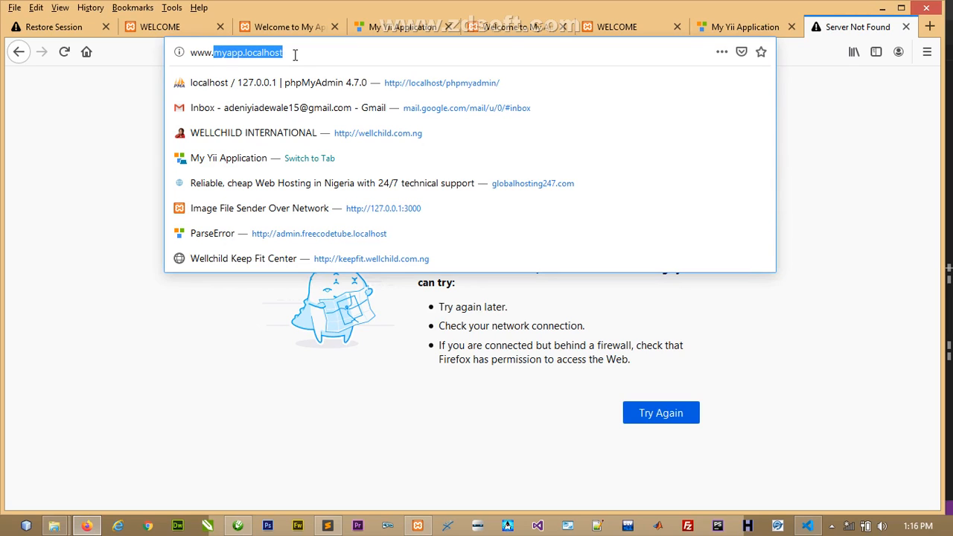
click(141, 199)
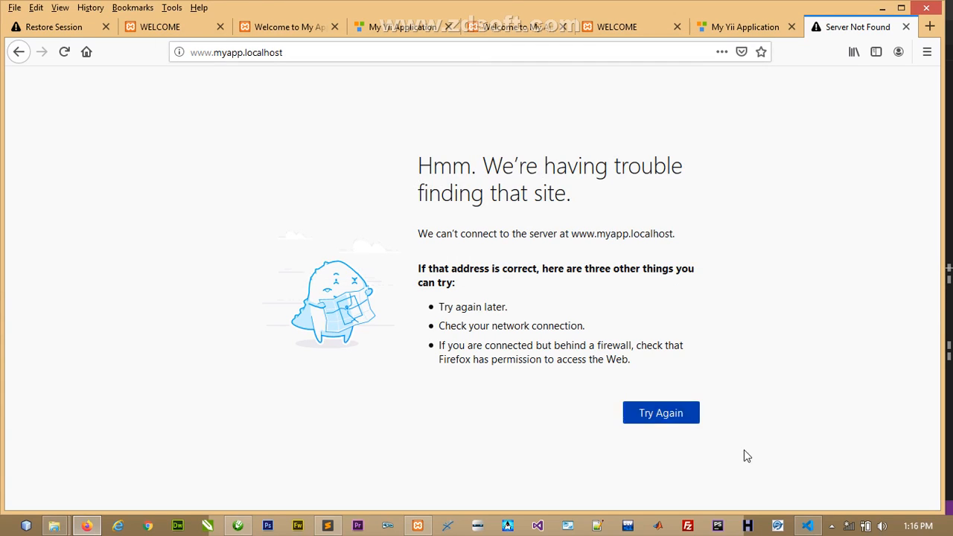
click(808, 527)
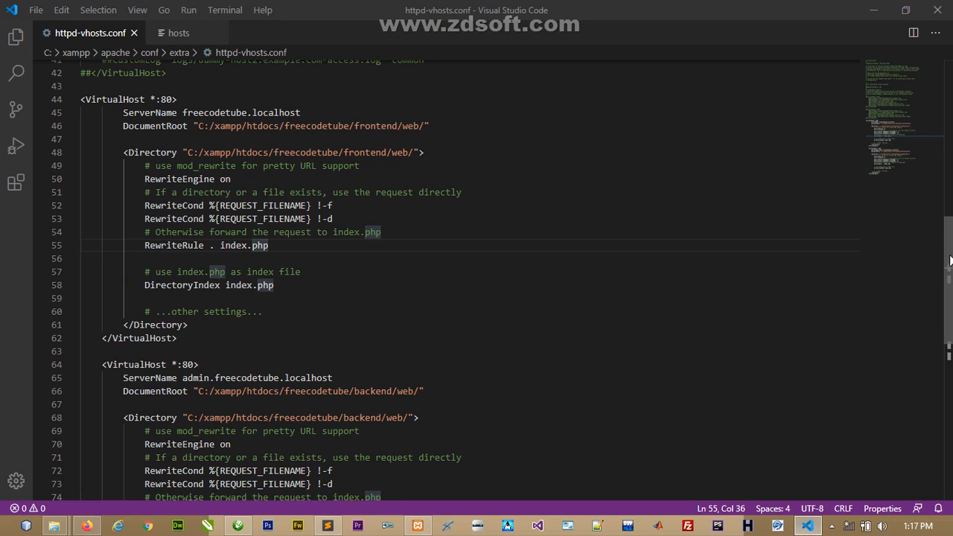
- Paste a copy of the admin.freecodetube VirtualHost block (lines 64–82) below it at lines 84–102
drag(947, 251, 949, 320)
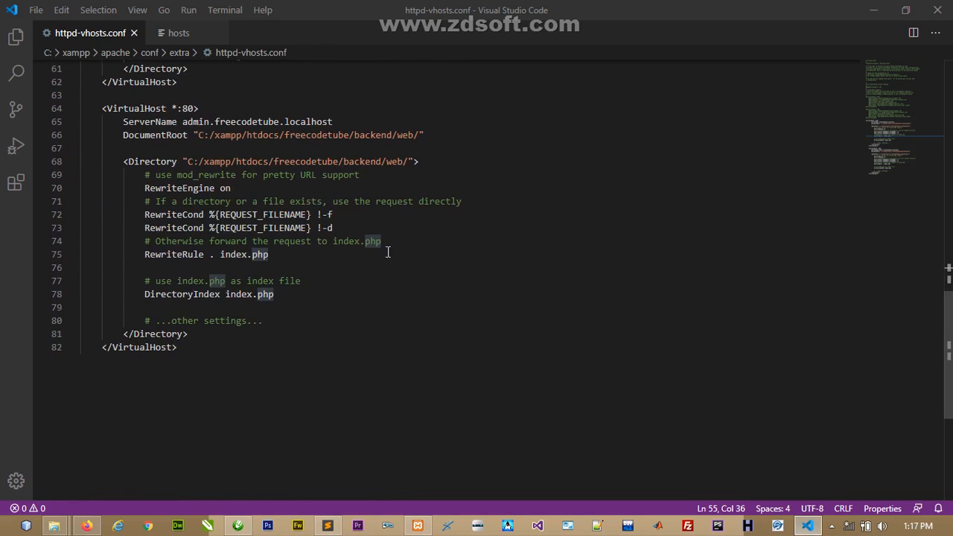
drag(187, 351, 82, 111)
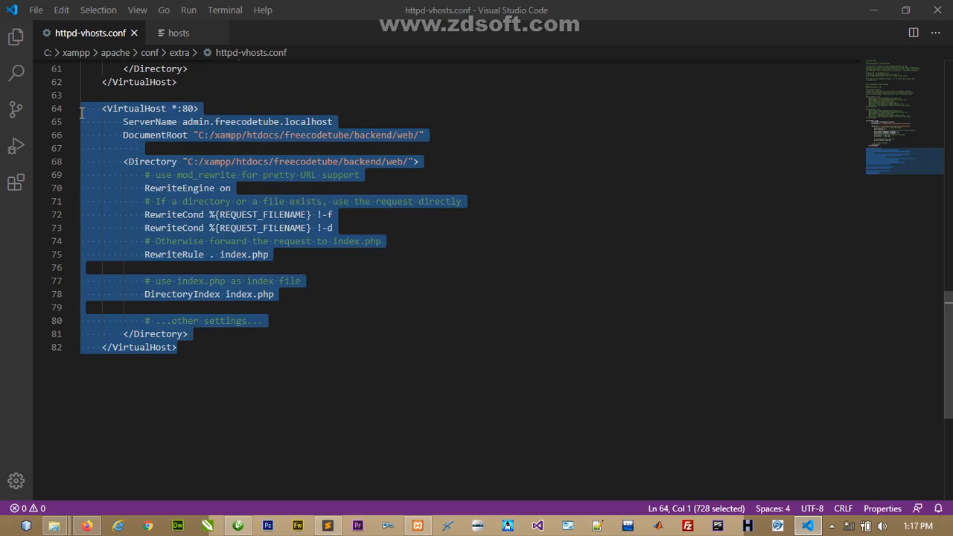
click(103, 385)
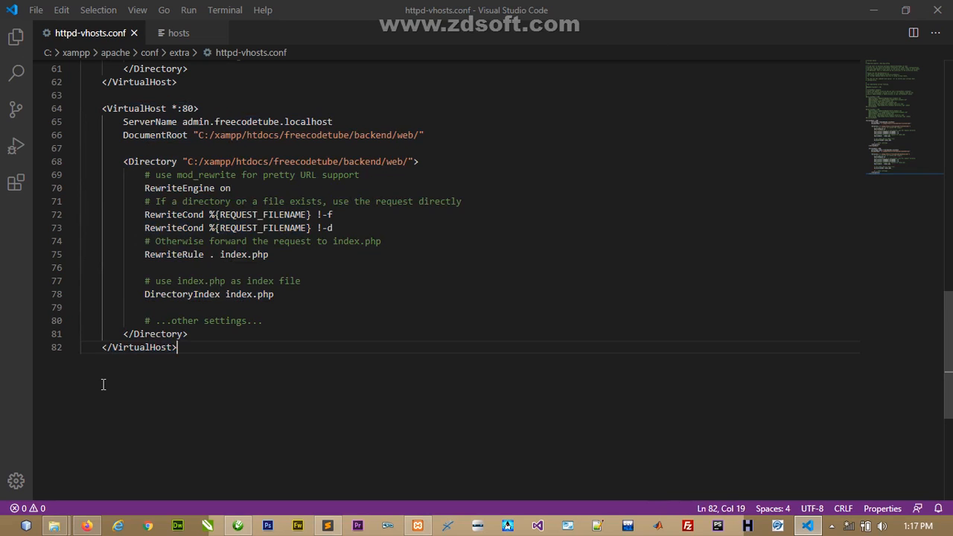
key(Return)
key(Return)
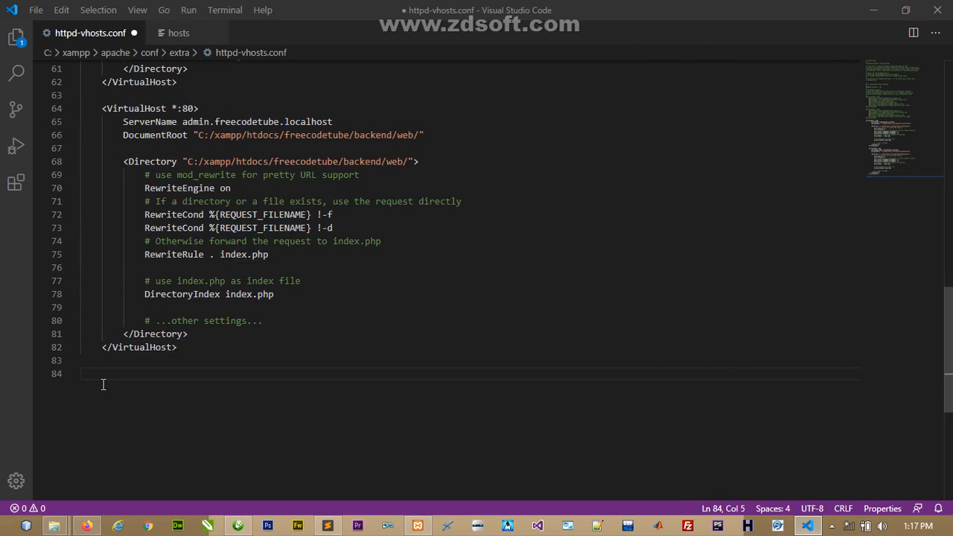
key(ctrl+v)
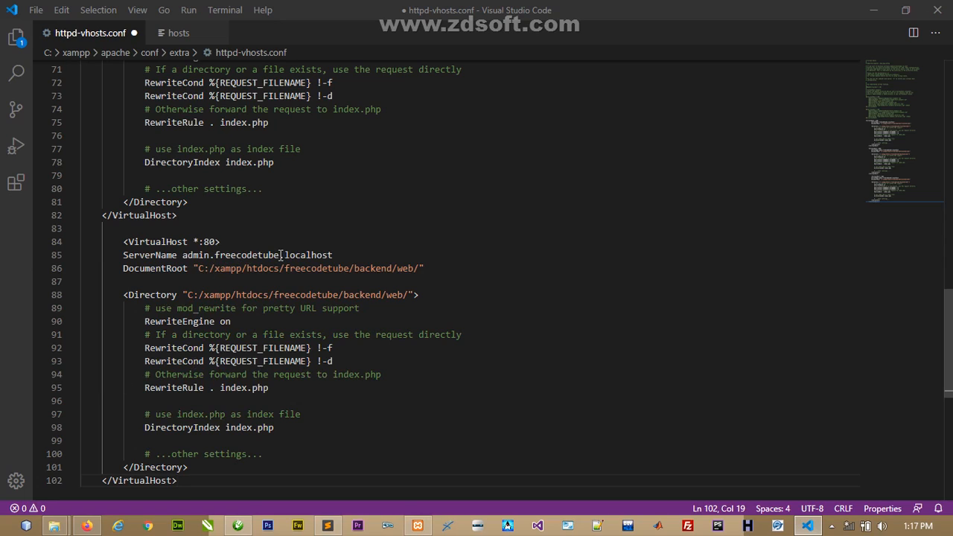
drag(279, 255, 183, 257)
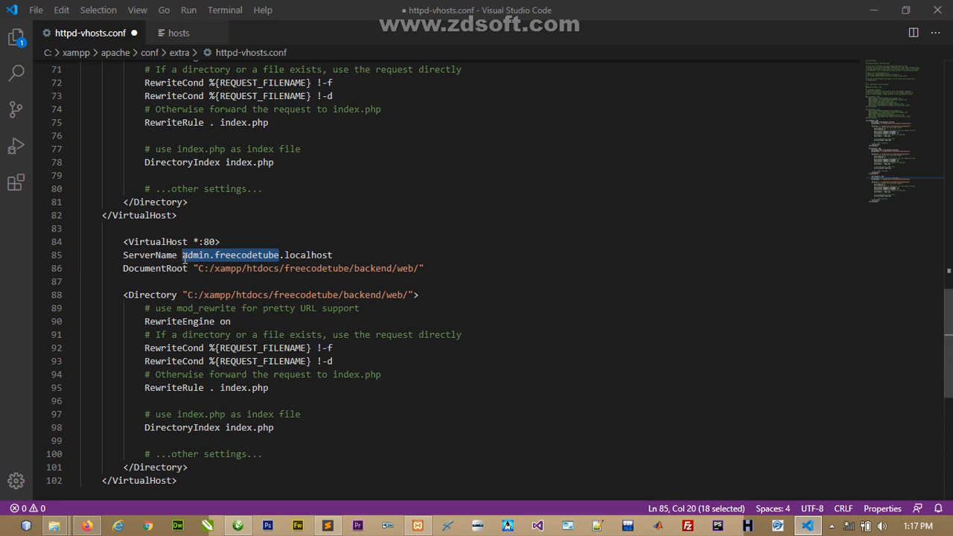
- Set the new block's ServerName to myapp.localhost and DocumentRoot and Directory to C:/xampp/htdocs/myapp/
text(myapp)
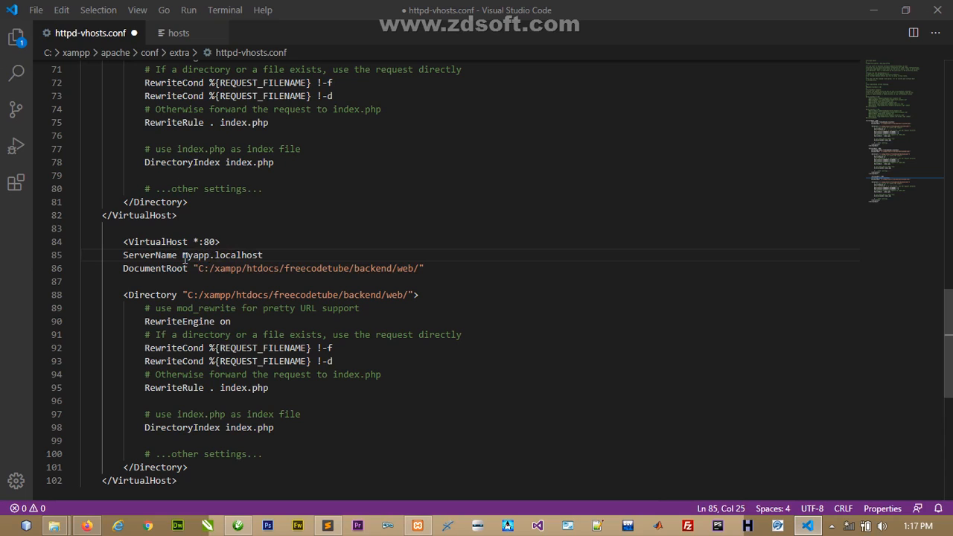
click(252, 255)
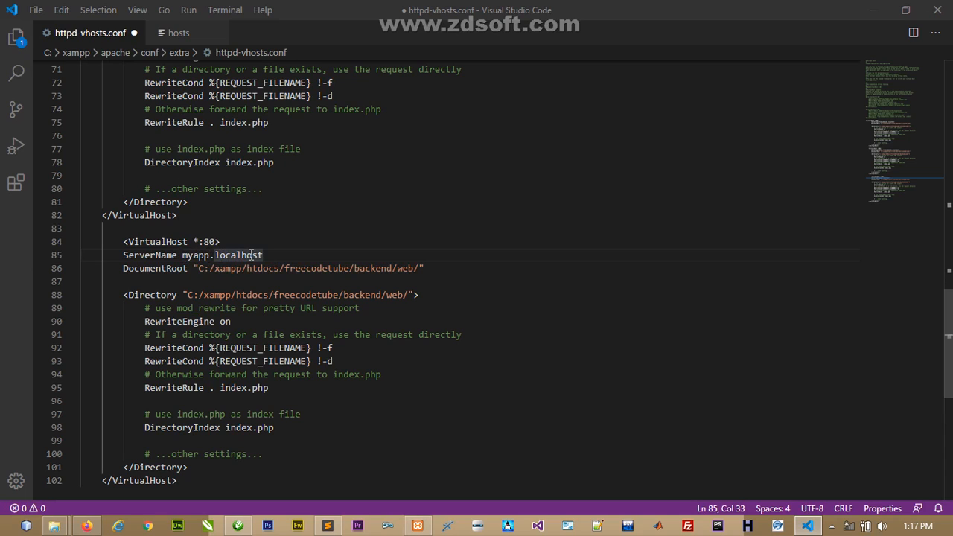
drag(197, 269, 289, 269)
click(289, 270)
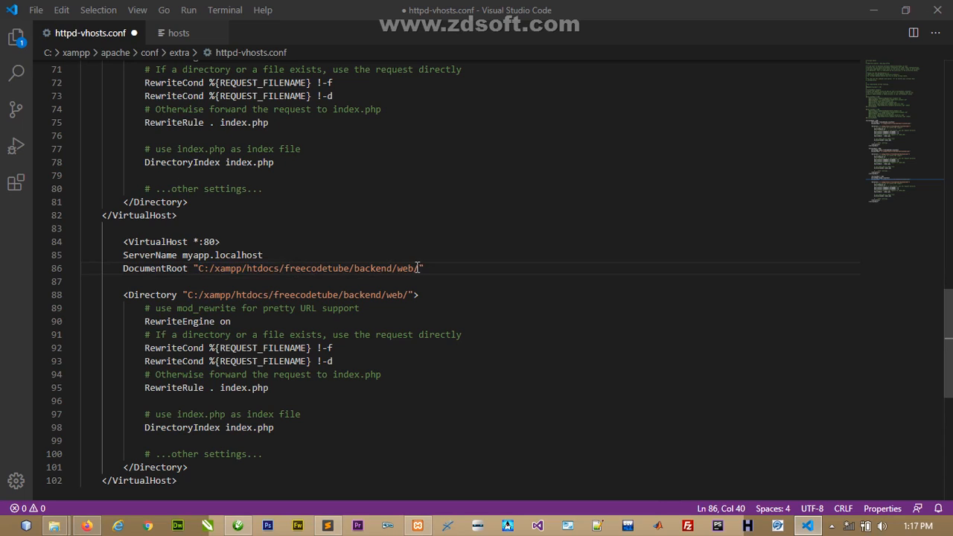
drag(416, 269, 286, 269)
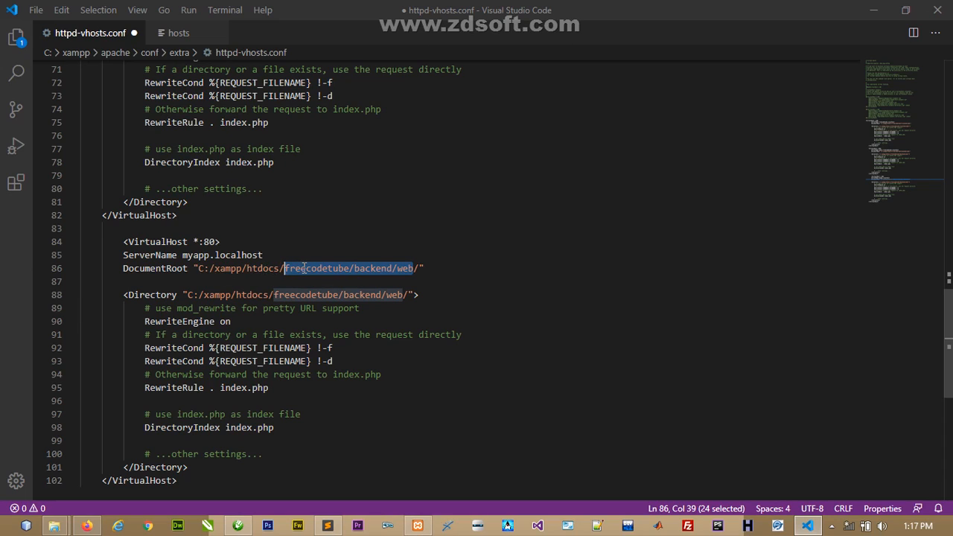
text(myapp)
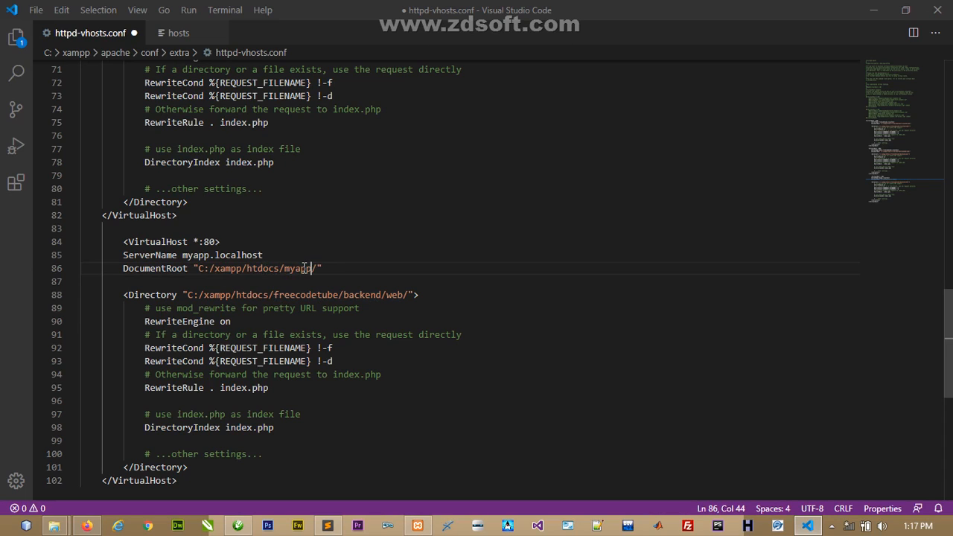
drag(322, 268, 193, 268)
key(ctrl+c)
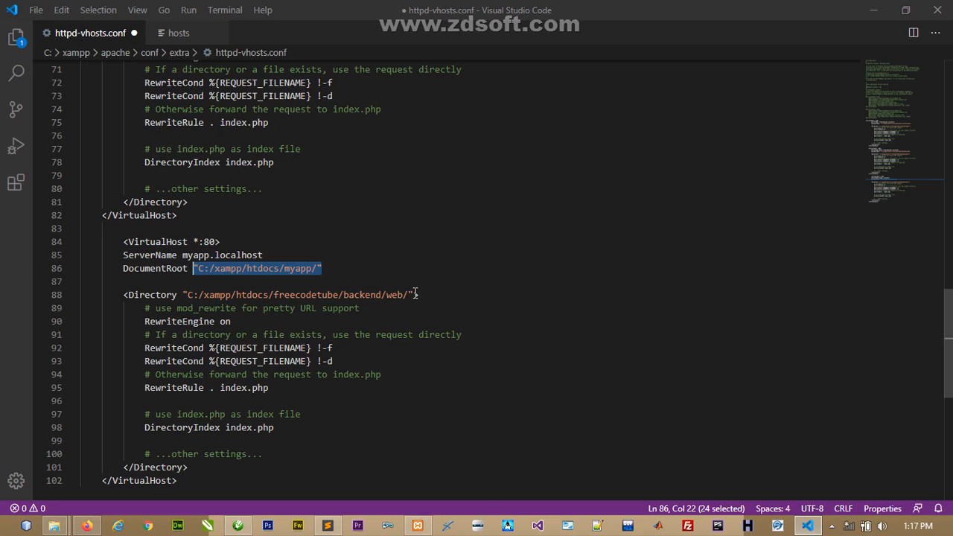
drag(415, 295, 185, 296)
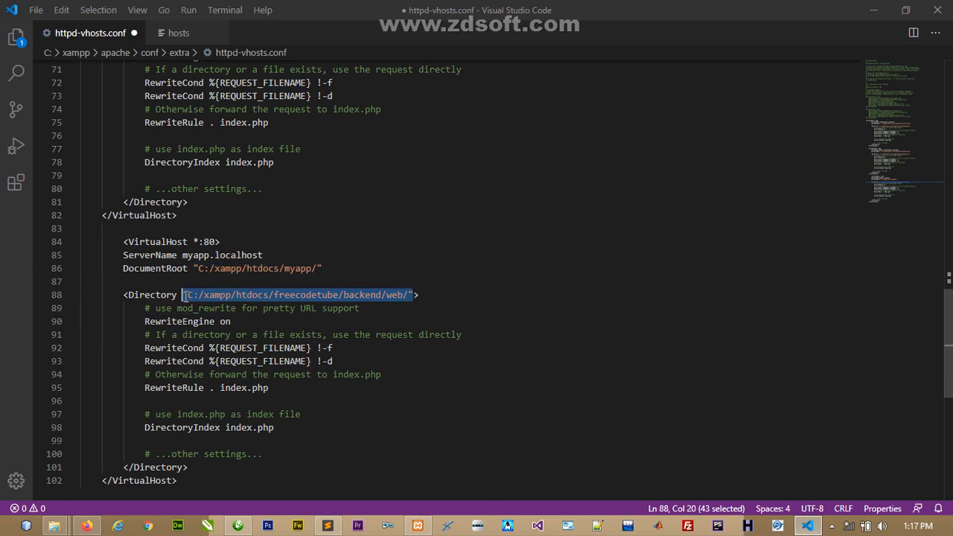
key(ctrl+v)
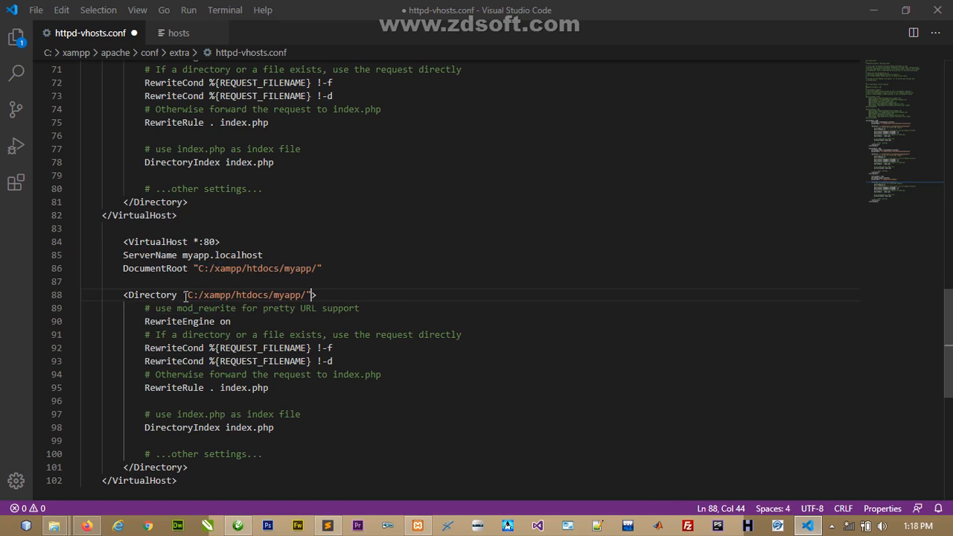
- Save httpd-vhosts.conf
key(ctrl+s)
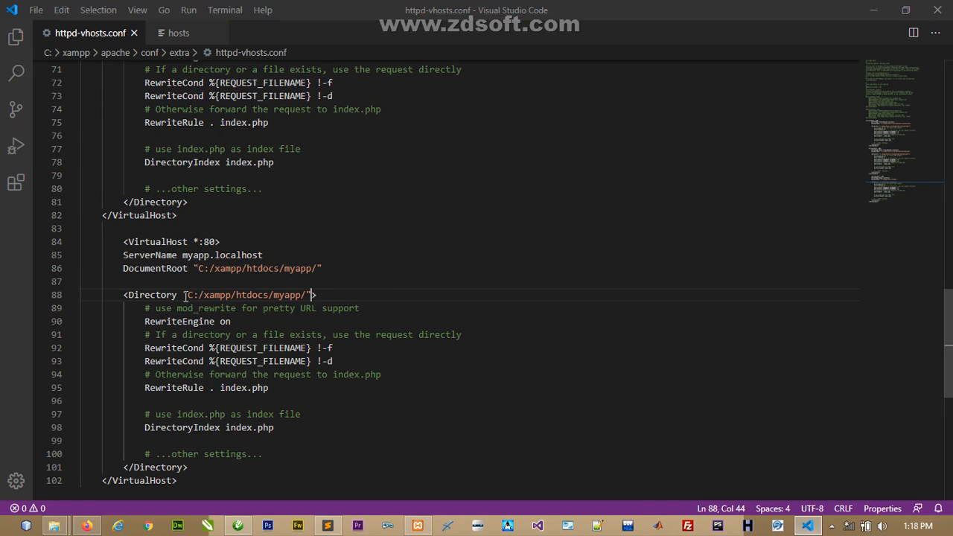
click(36, 11)
click(75, 191)
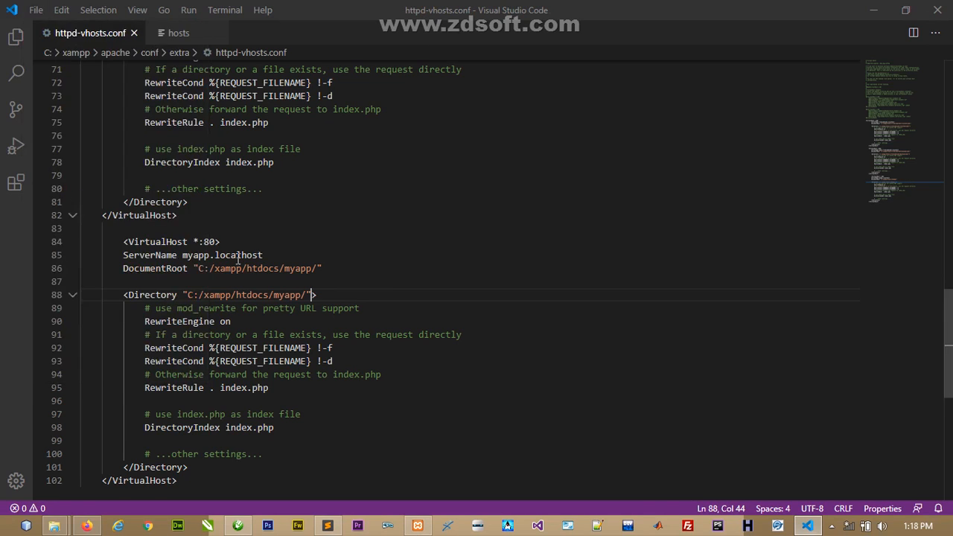
click(332, 300)
scroll(949, 337, down, 4)
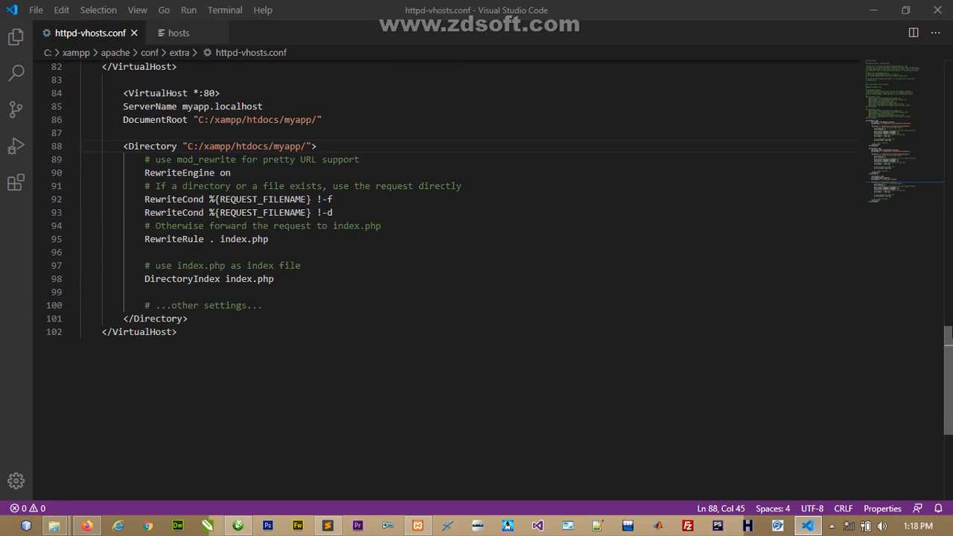
scroll(949, 337, up, 3)
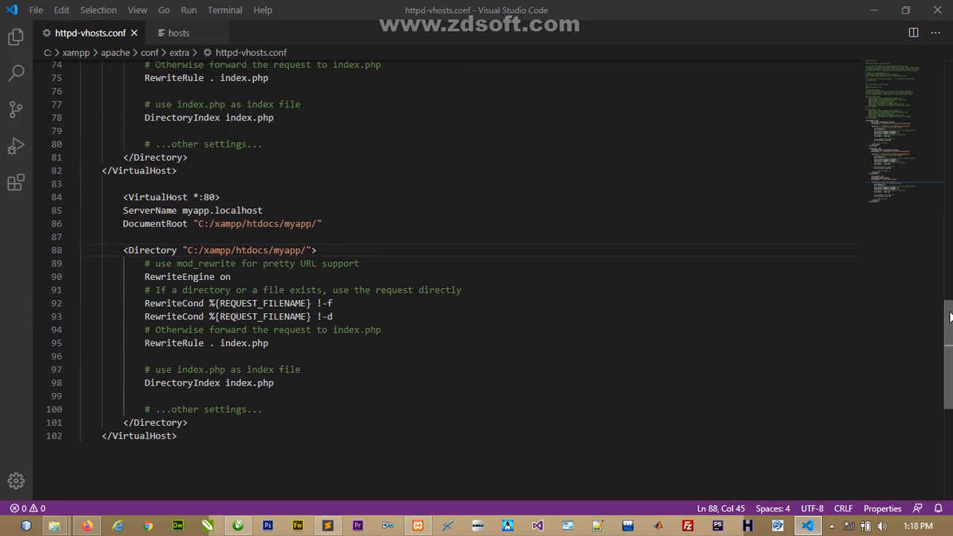
- Add hosts line 25 mapping 127.0.0.1 to myapp.localhost
click(185, 34)
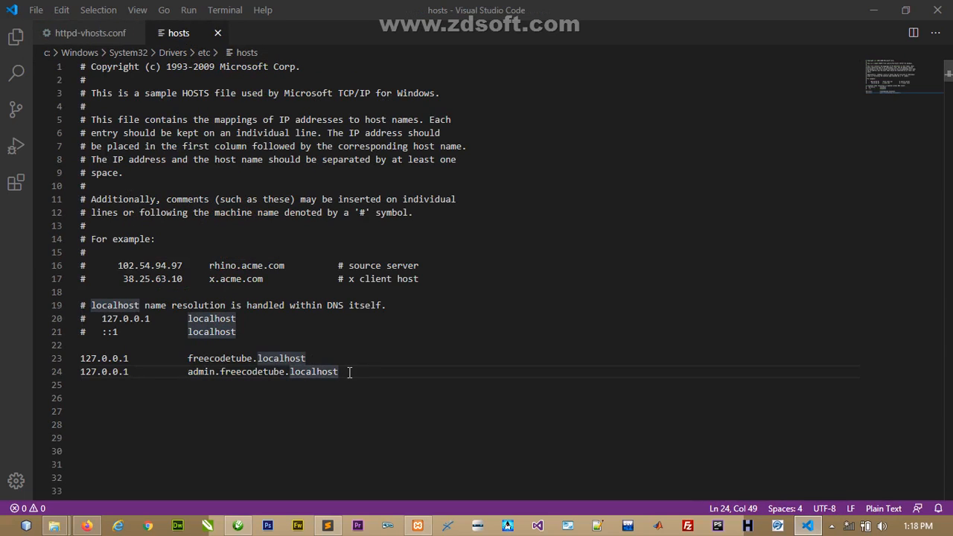
key(Return)
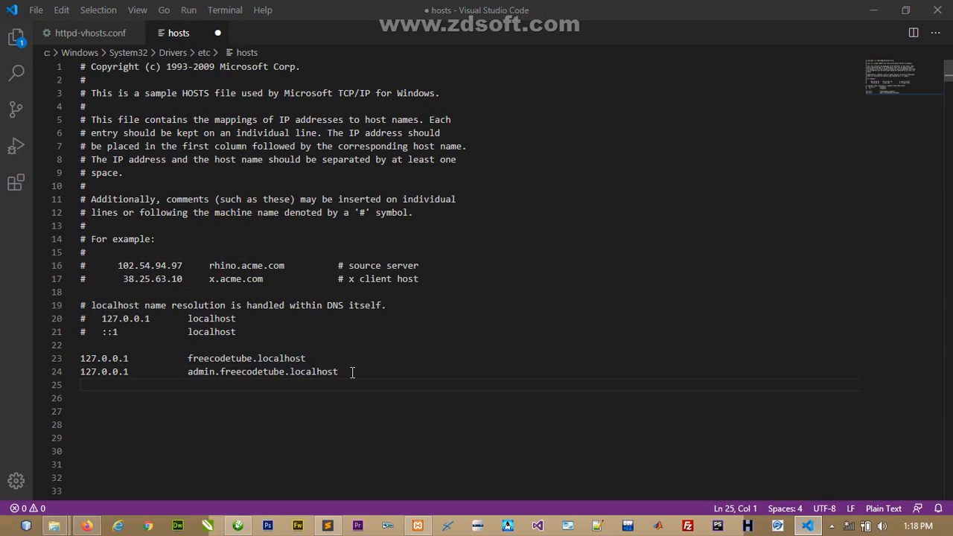
text(127.0.0.1)
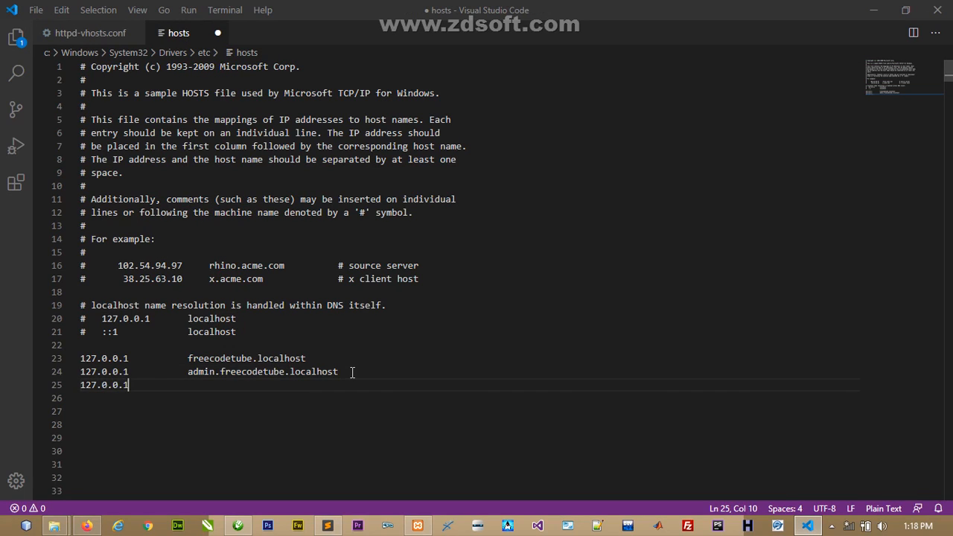
key(Tab)
key(Tab)
key(Tab)
text(myapp.lo)
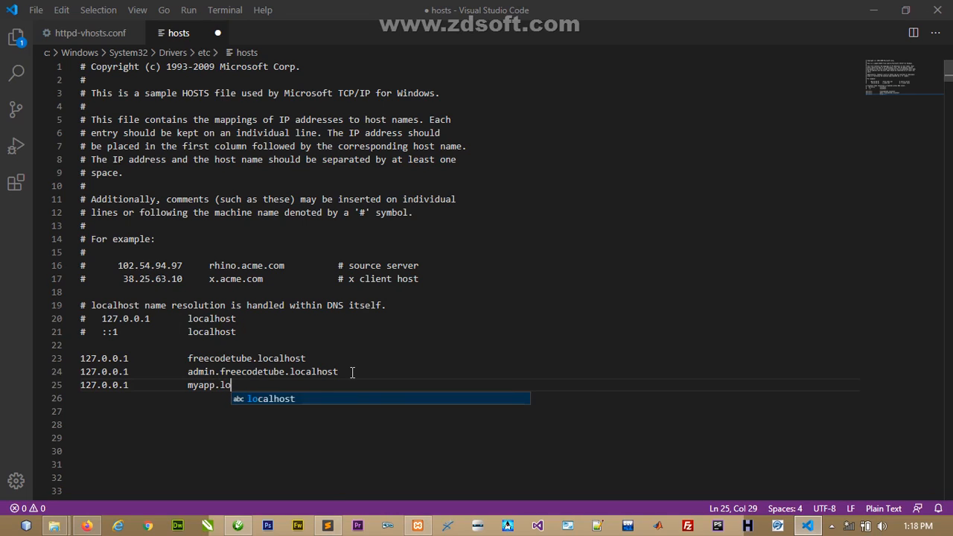
text(calhost)
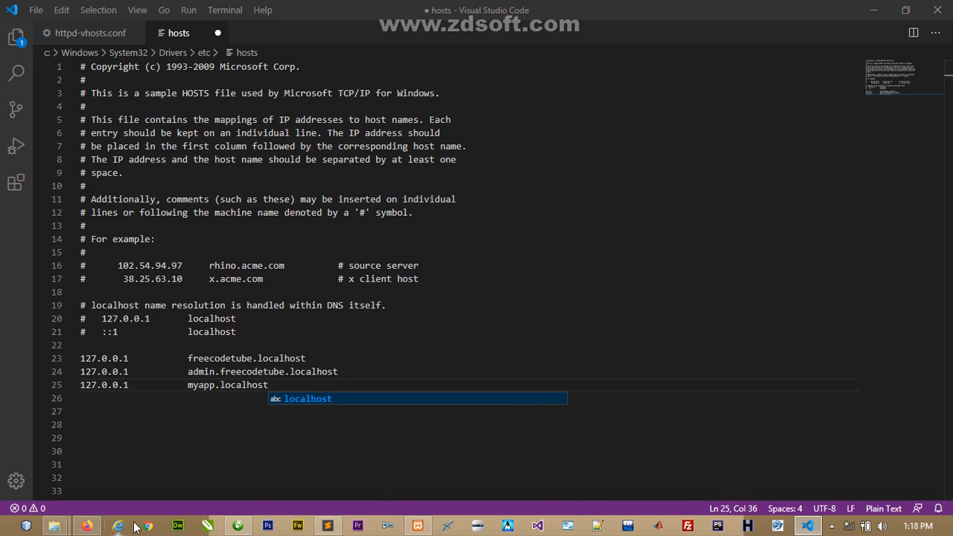
- Stop and restart Apache in the XAMPP Control Panel to apply the new settings
click(420, 527)
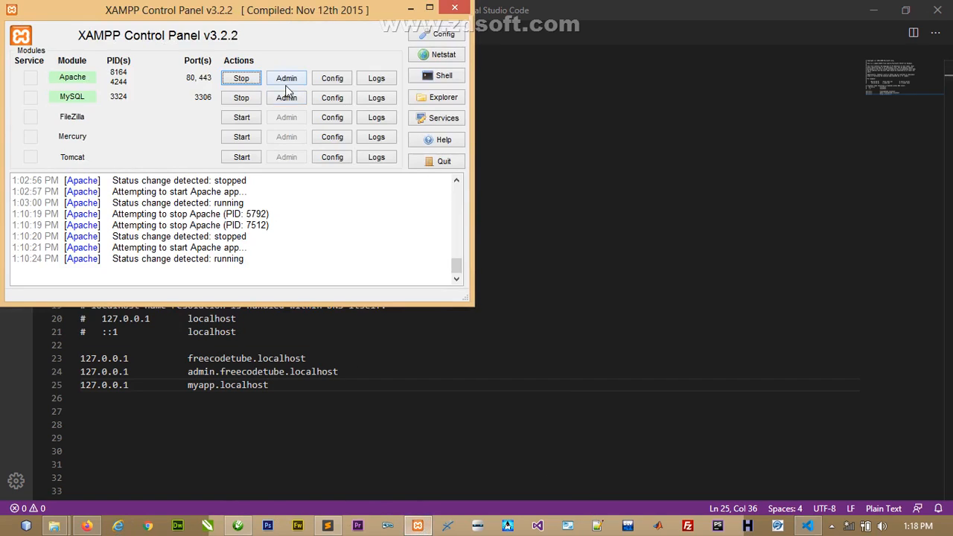
click(239, 80)
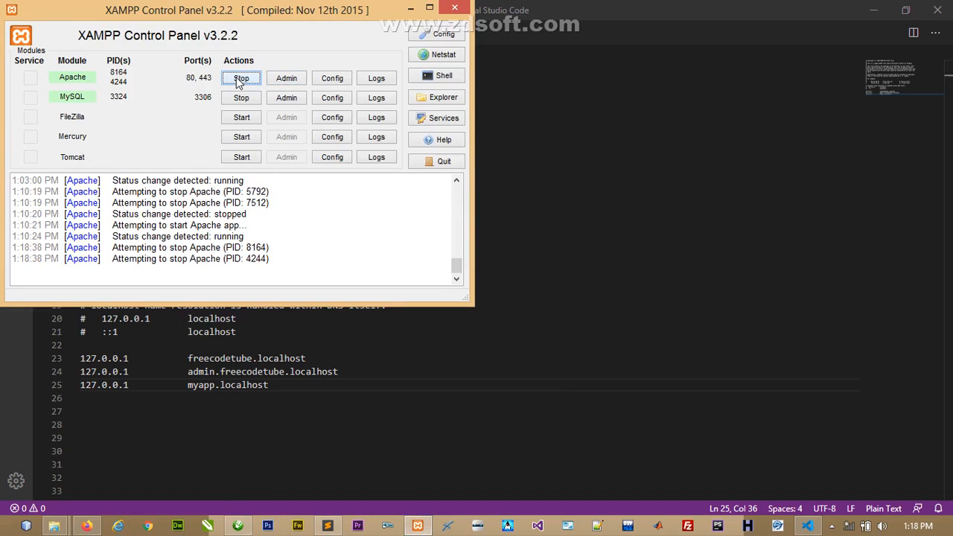
click(240, 79)
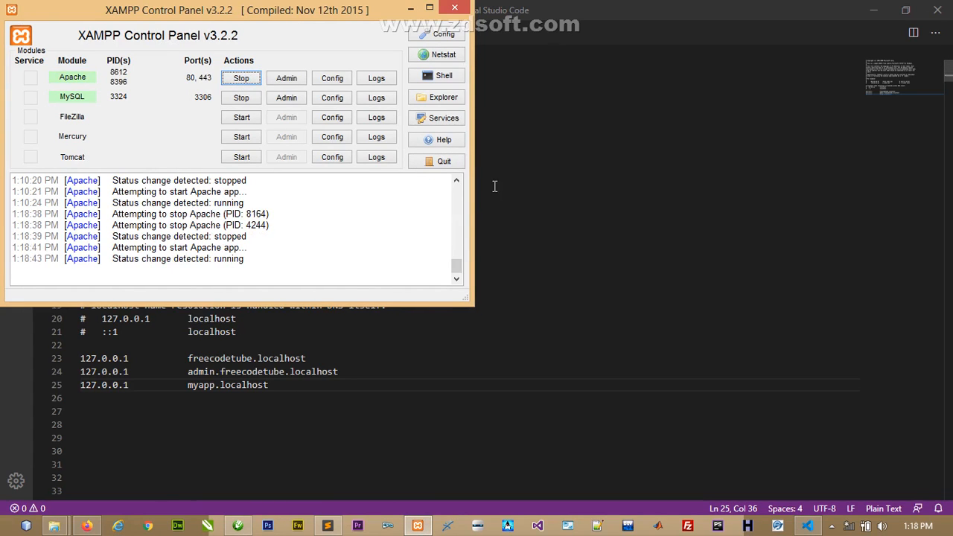
click(536, 212)
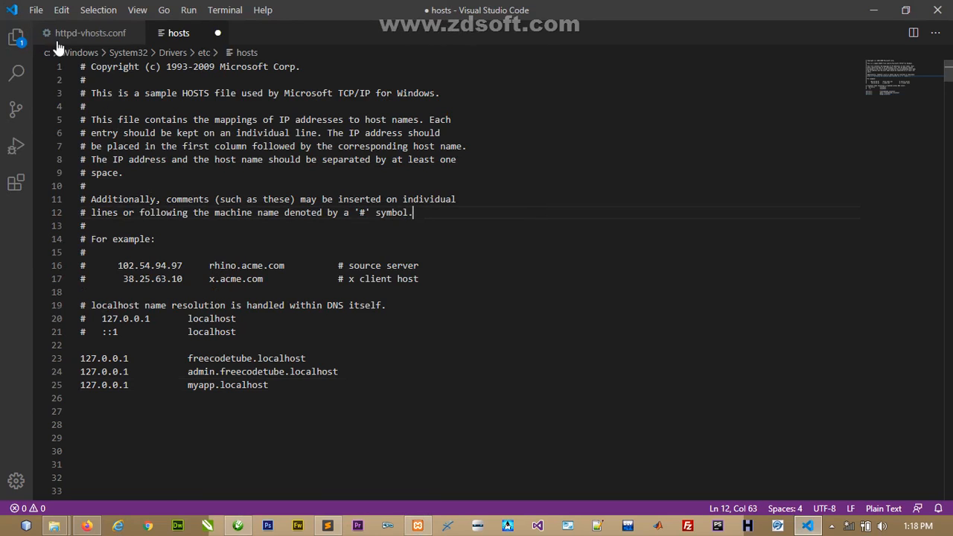
- Save the edited hosts file, retrying as administrator after the permissions error, then return to Firefox
click(35, 10)
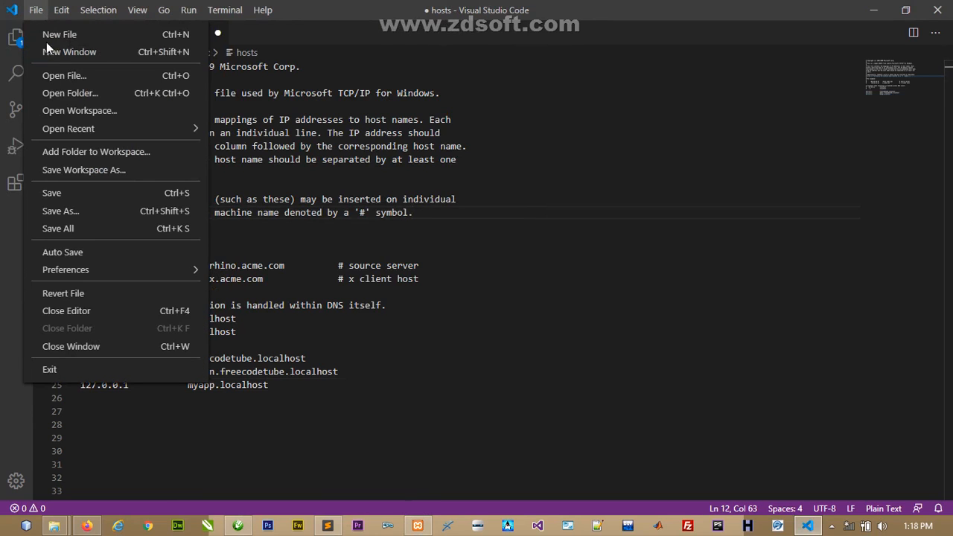
click(82, 195)
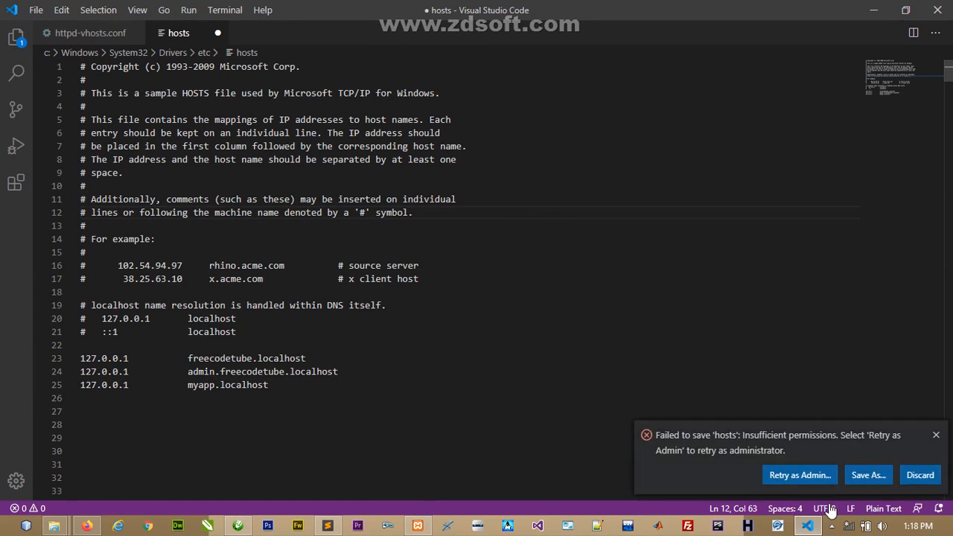
click(799, 479)
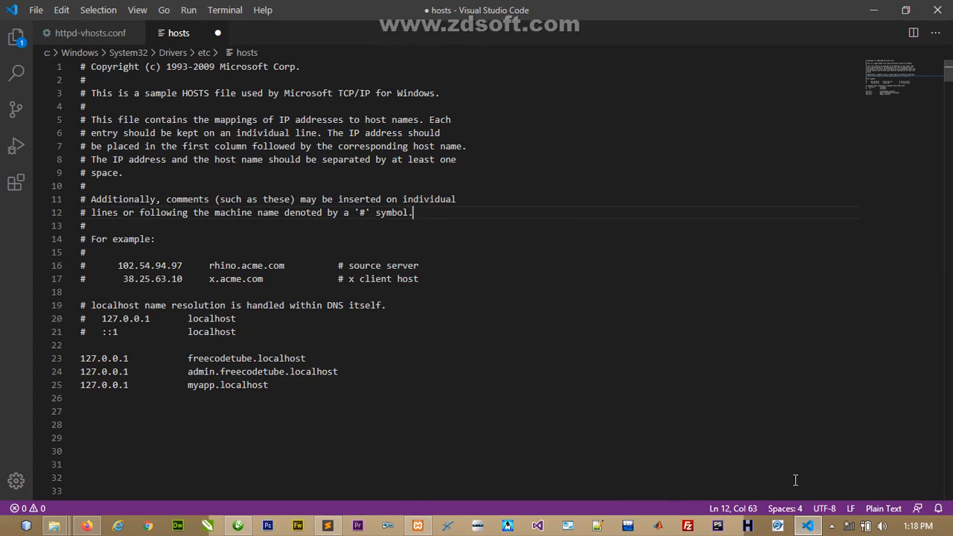
click(493, 286)
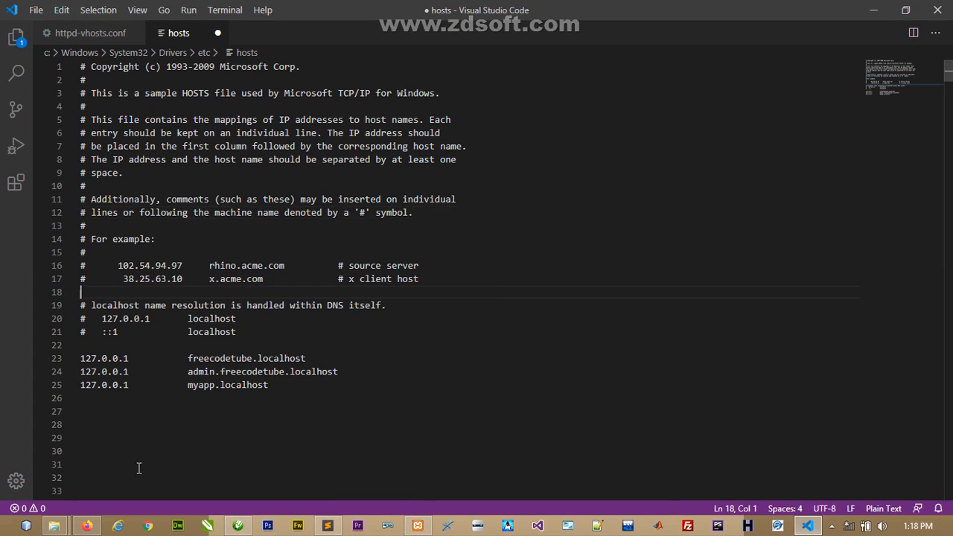
click(93, 526)
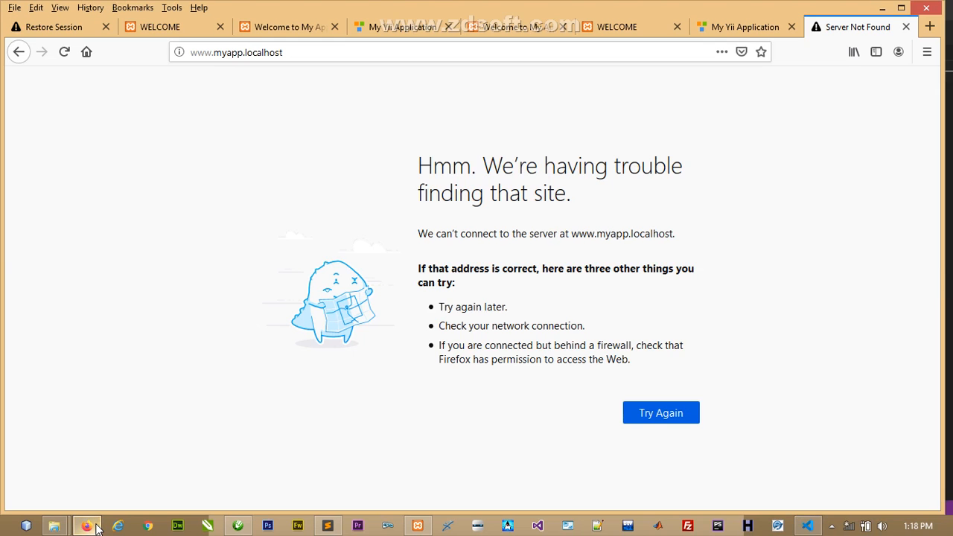
click(510, 53)
key(Return)
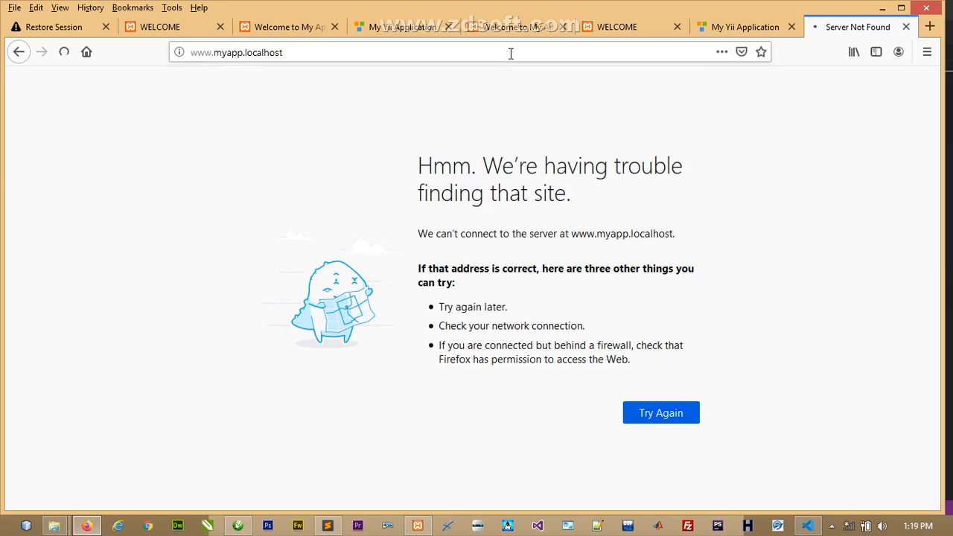
click(511, 53)
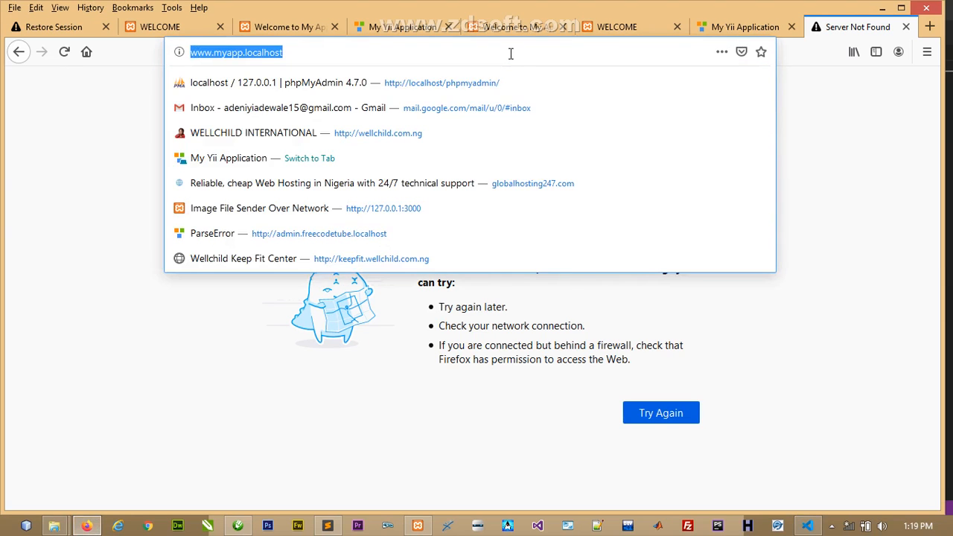
key(Return)
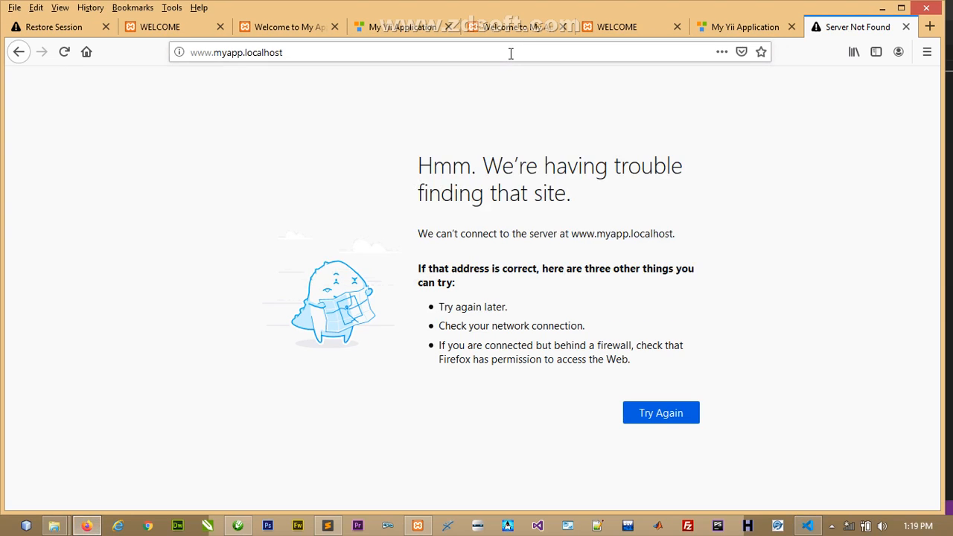
click(906, 27)
click(930, 26)
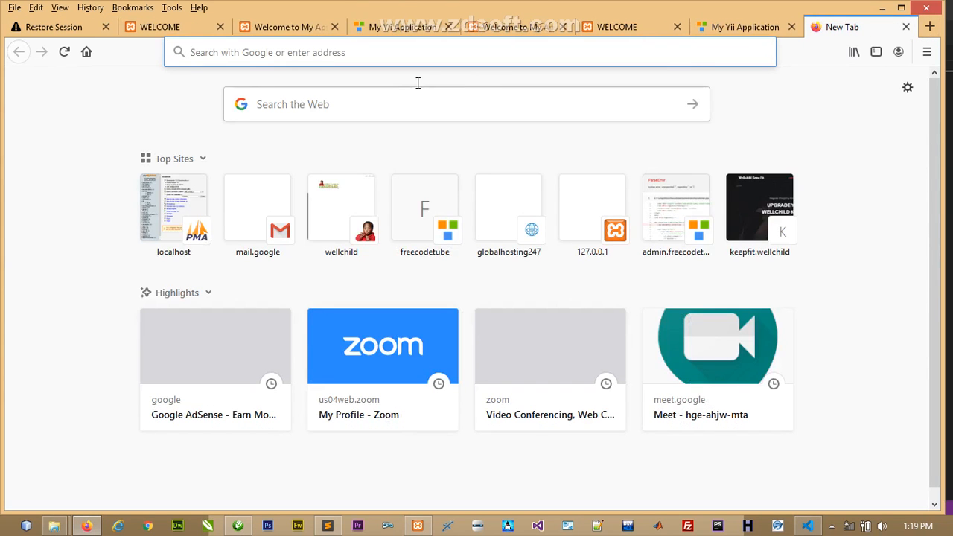
text(myap)
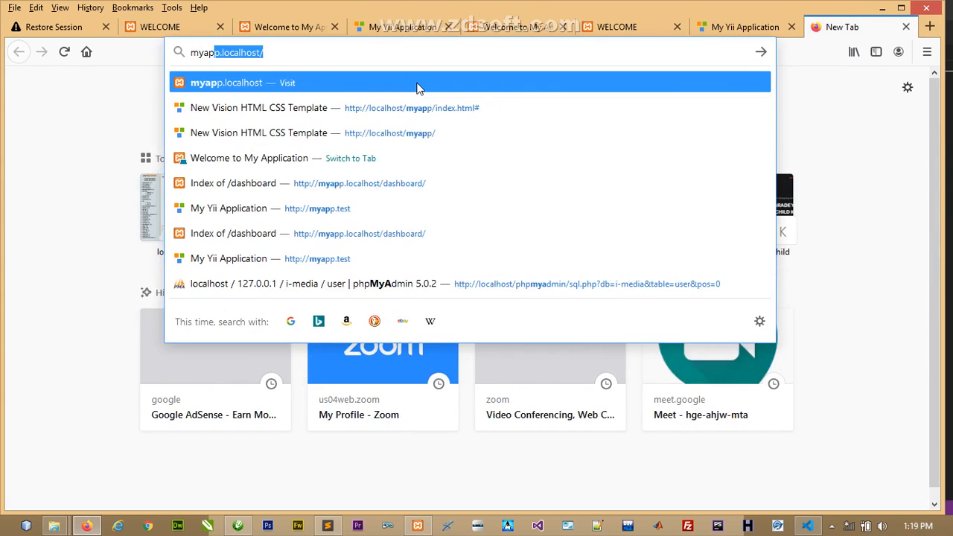
text(p)
key(Return)
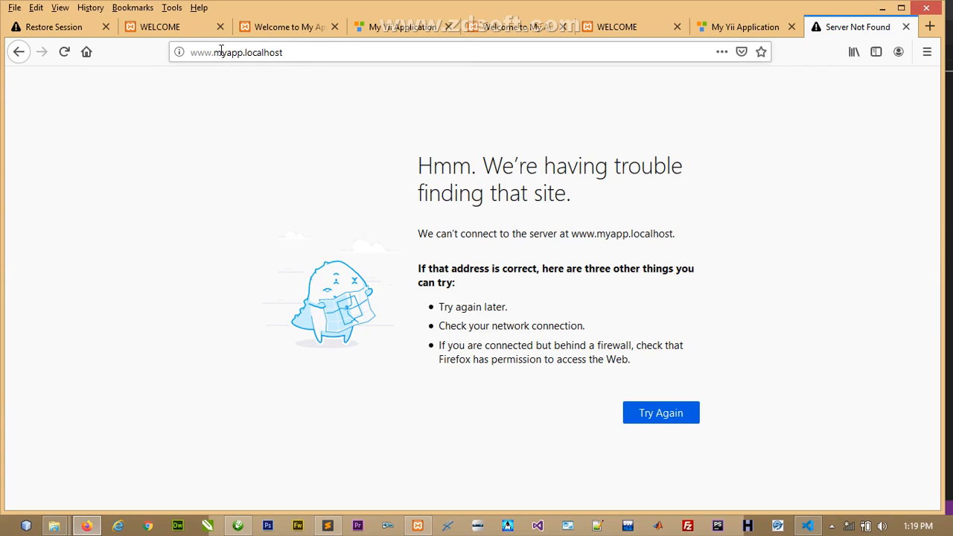
drag(216, 53, 163, 56)
key(BackSpace)
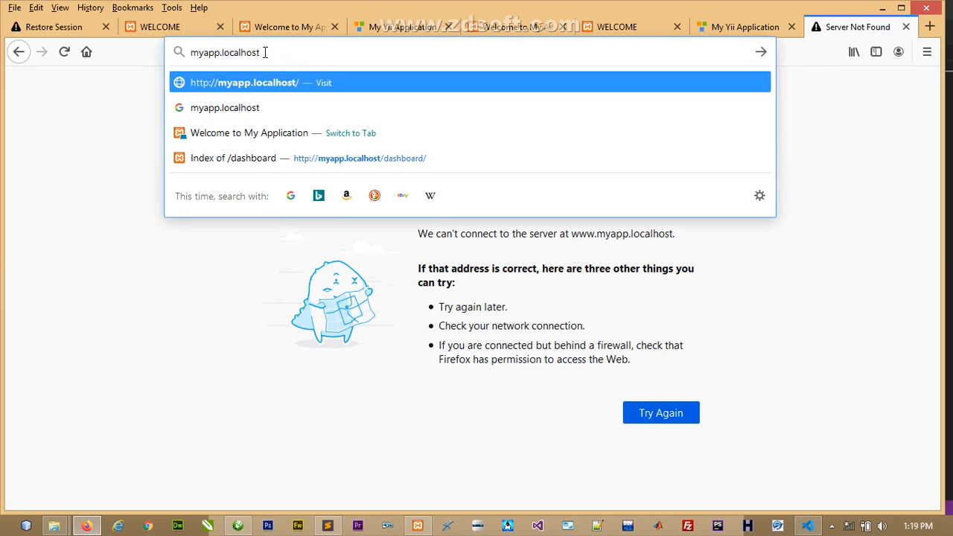
key(Return)
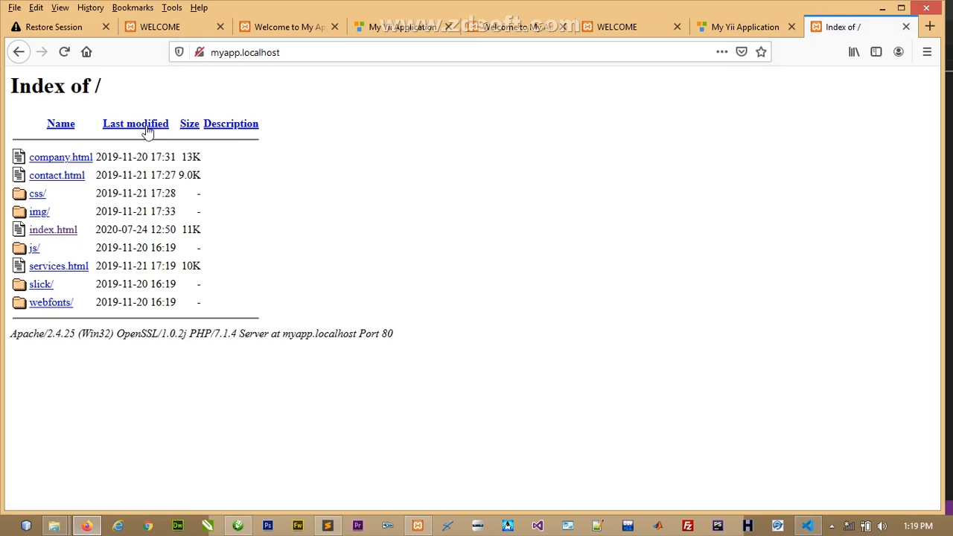
- Open index.html from the myapp.localhost Index of / directory listing
click(46, 232)
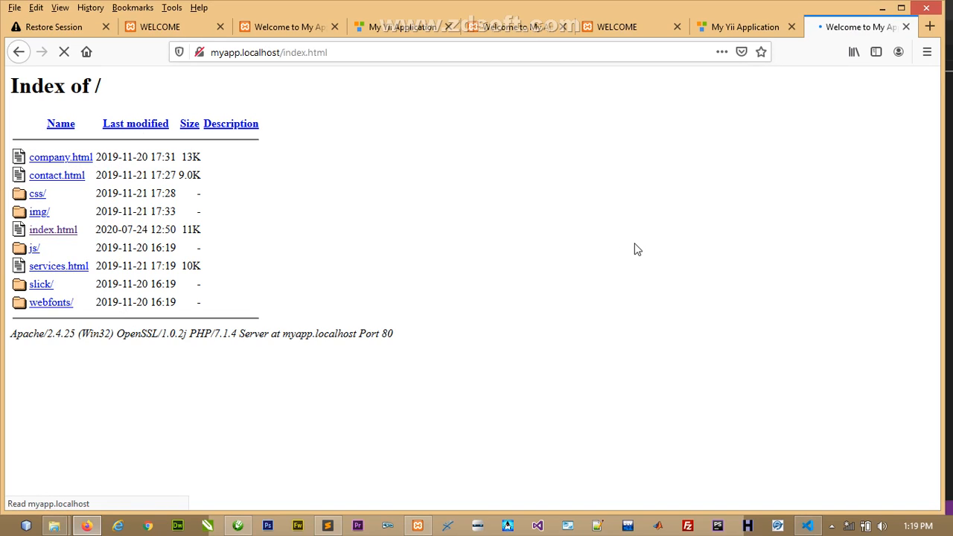